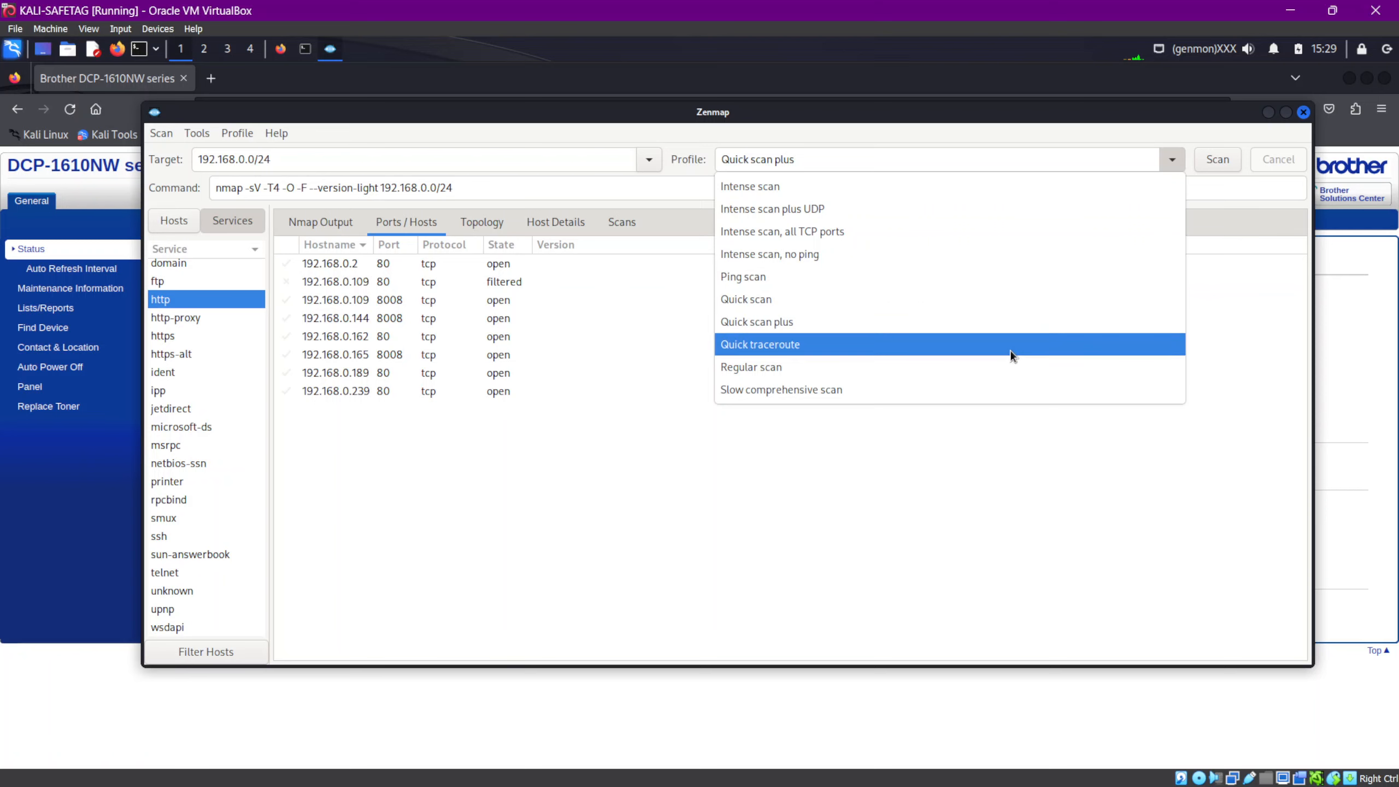
Step: Choose the Quick scan profile and open it for editing, moving the Profile Editor clear of the centre
click(780, 298)
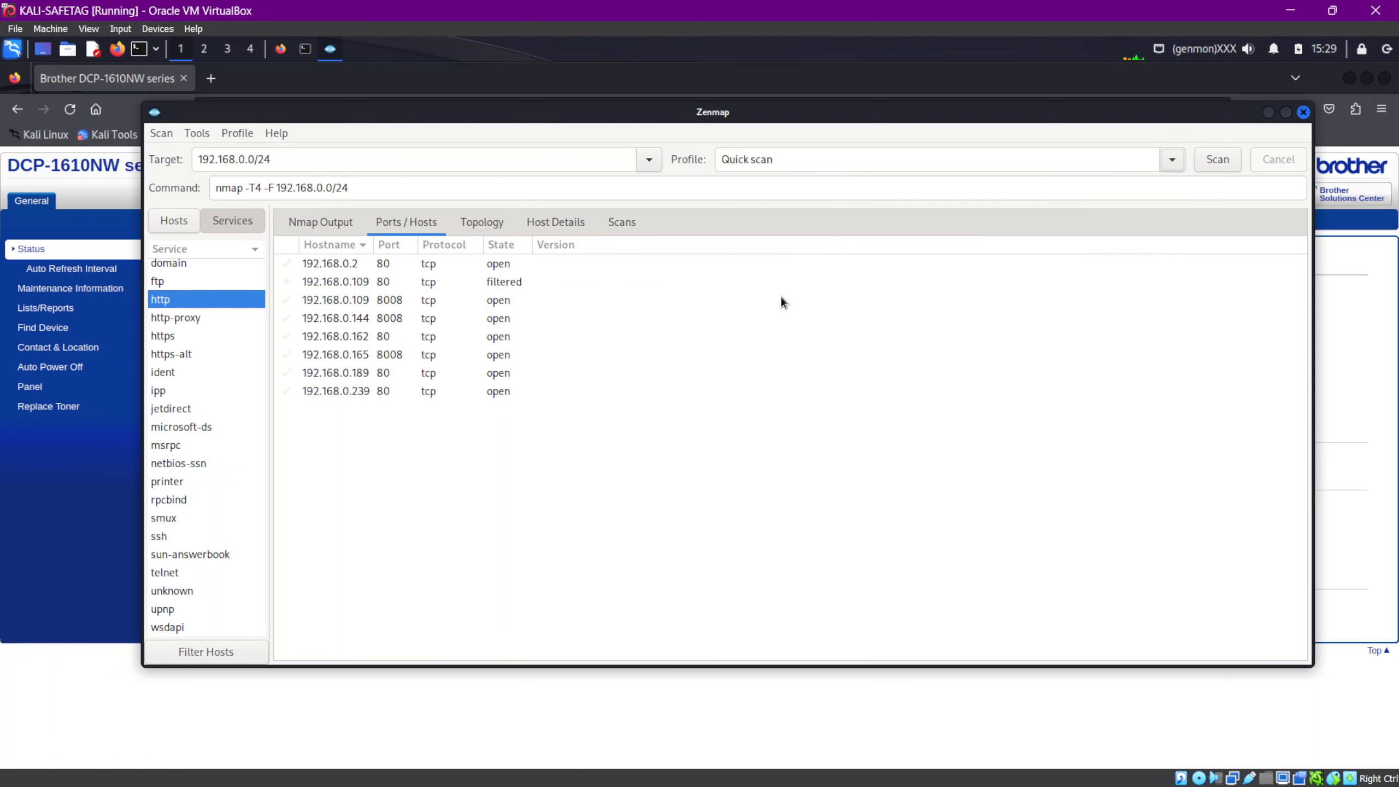
click(241, 131)
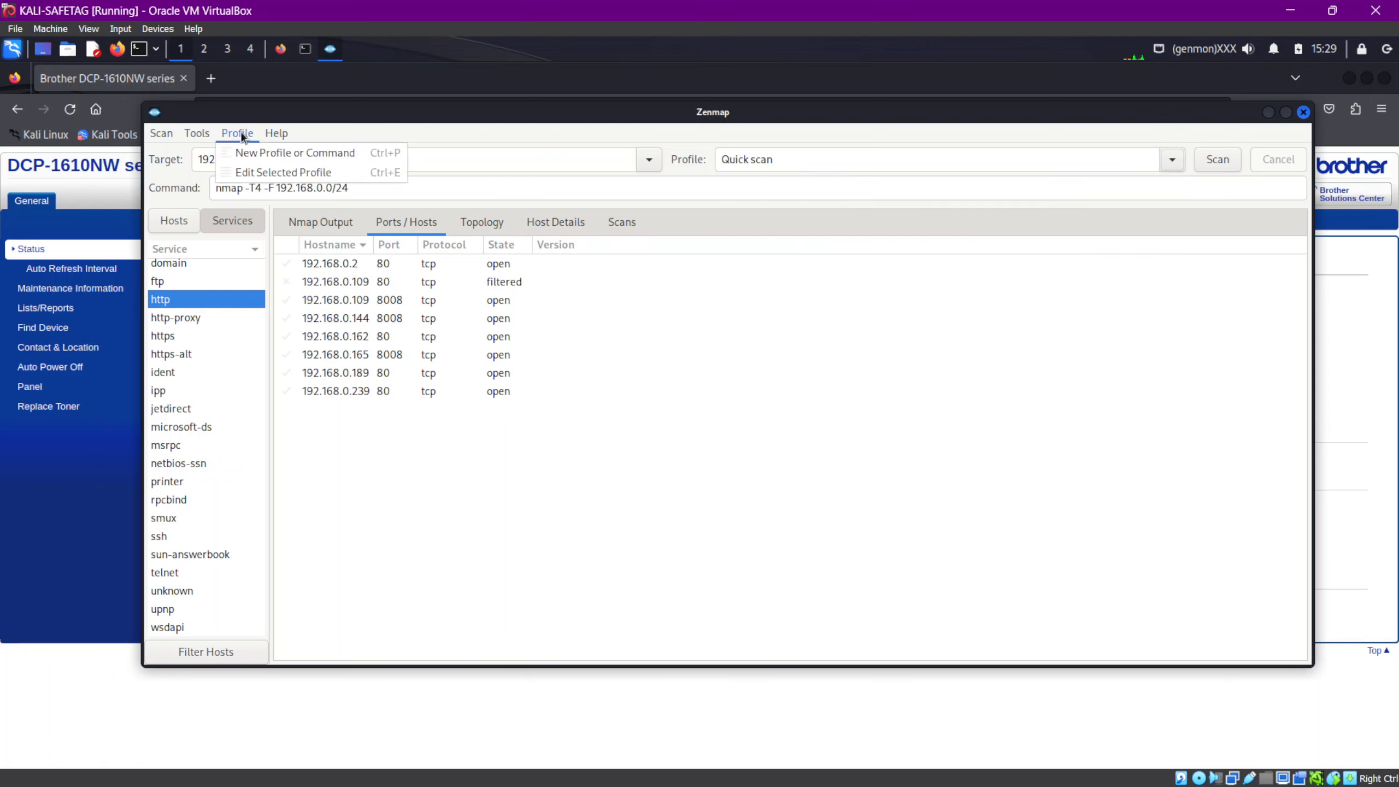
click(264, 173)
drag(604, 222, 639, 91)
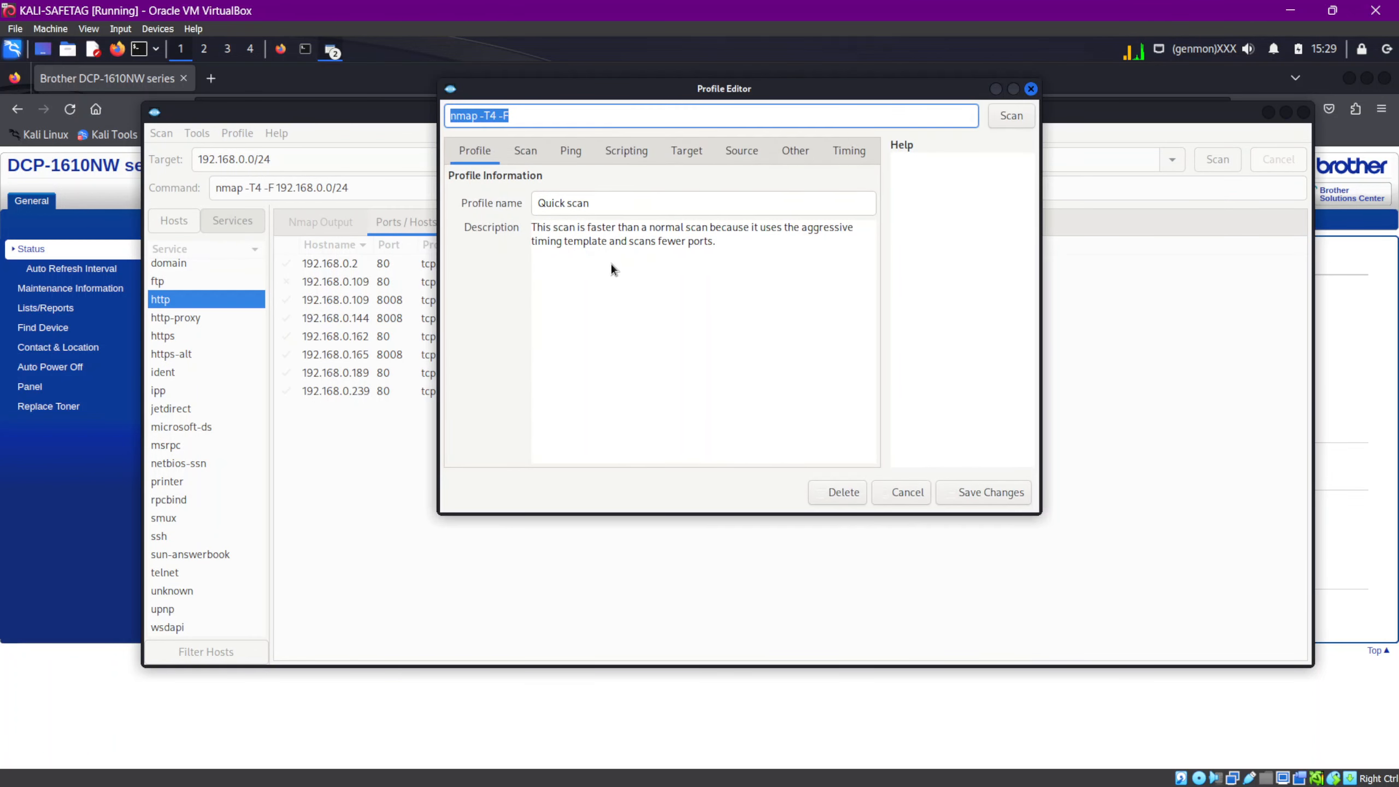
mouse_move(592, 260)
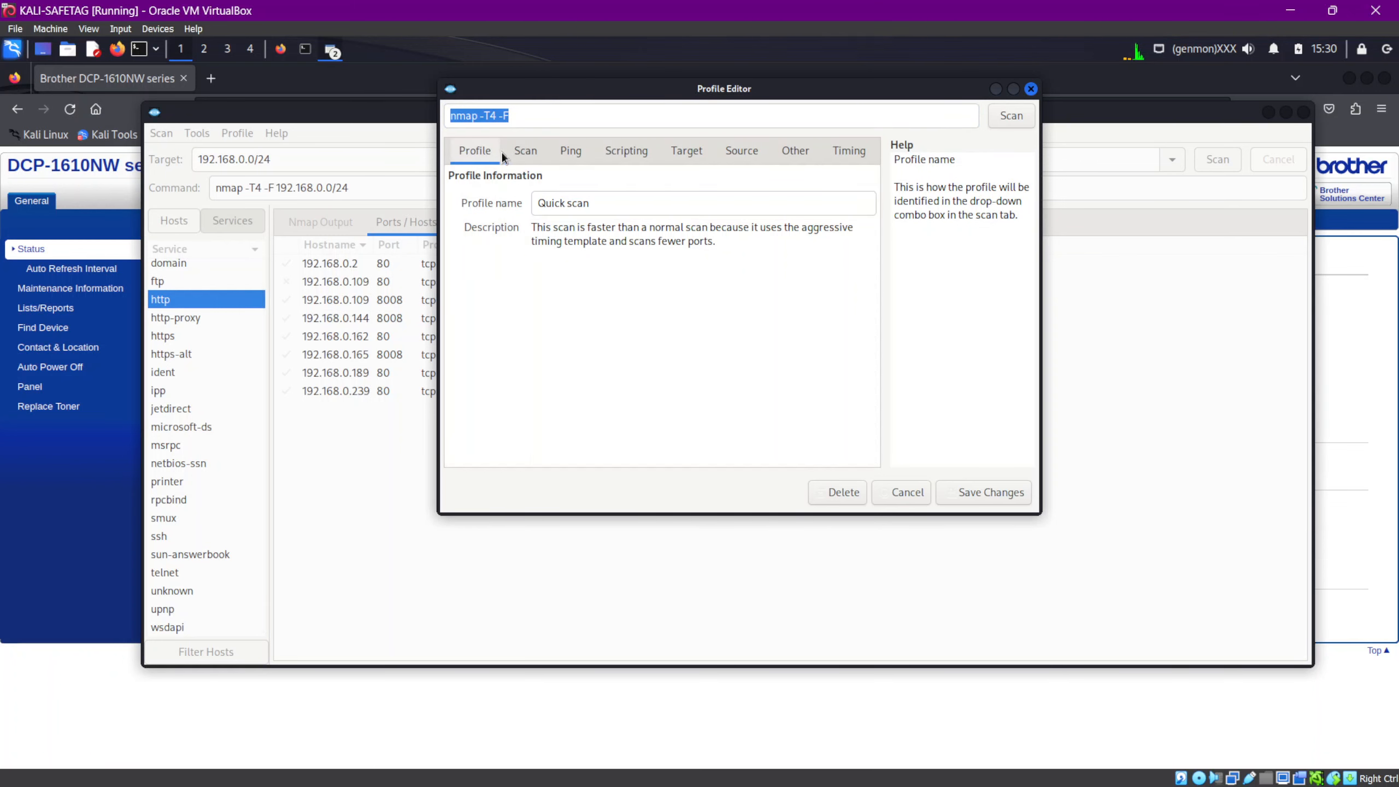
Step: Look through the profile's Scan, Ping, Scripting, Target, Source, Other and Timing options and leave the editor without saving
click(522, 153)
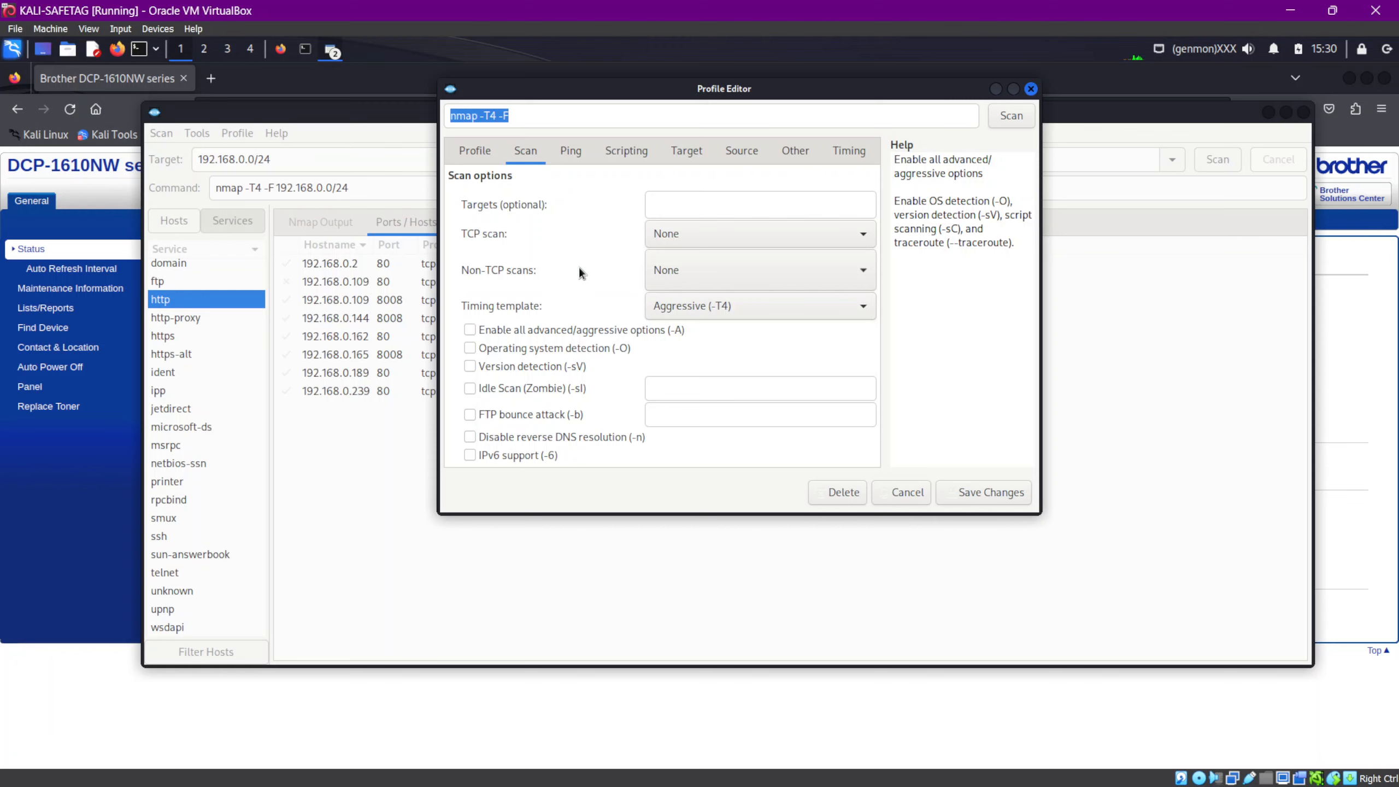
click(579, 151)
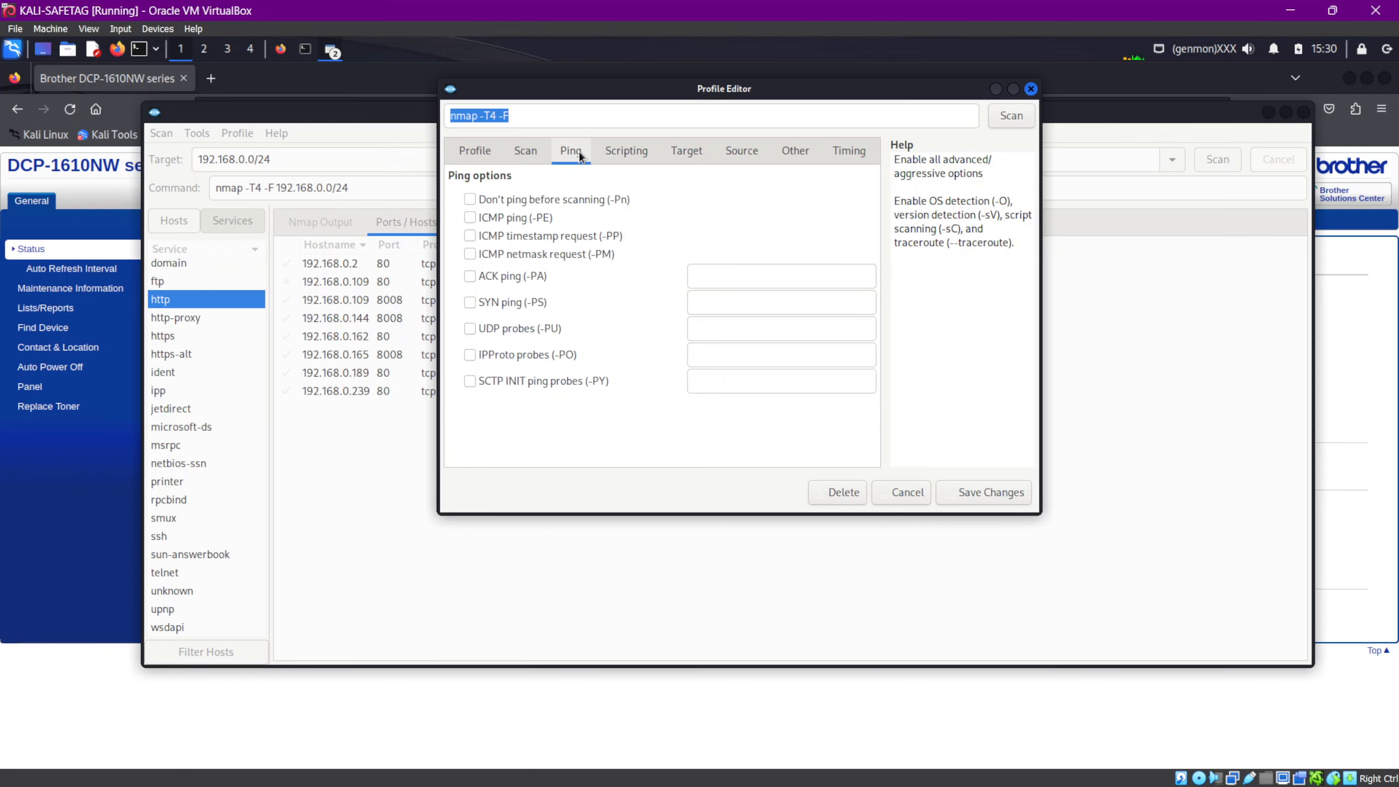
click(620, 153)
click(691, 151)
click(746, 153)
click(799, 150)
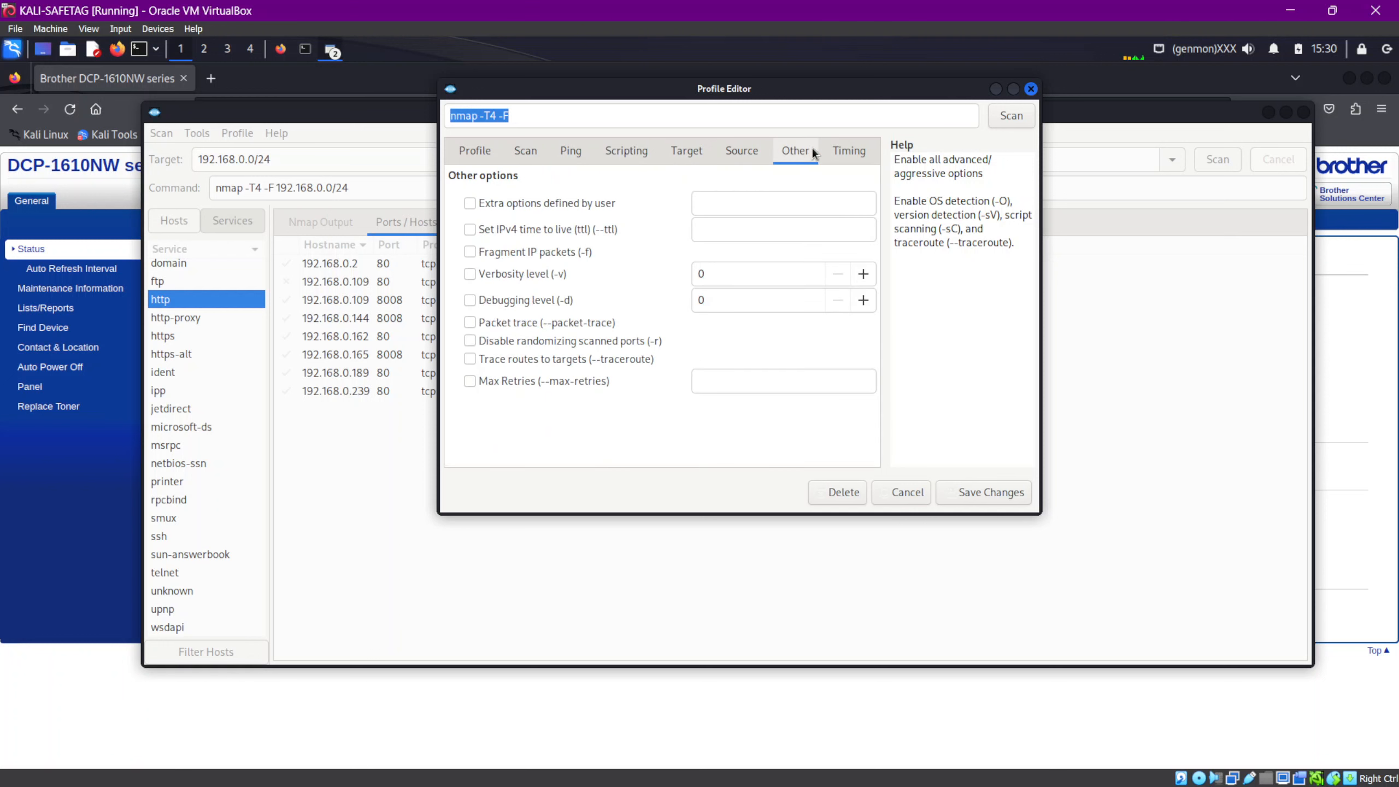
click(845, 150)
click(519, 150)
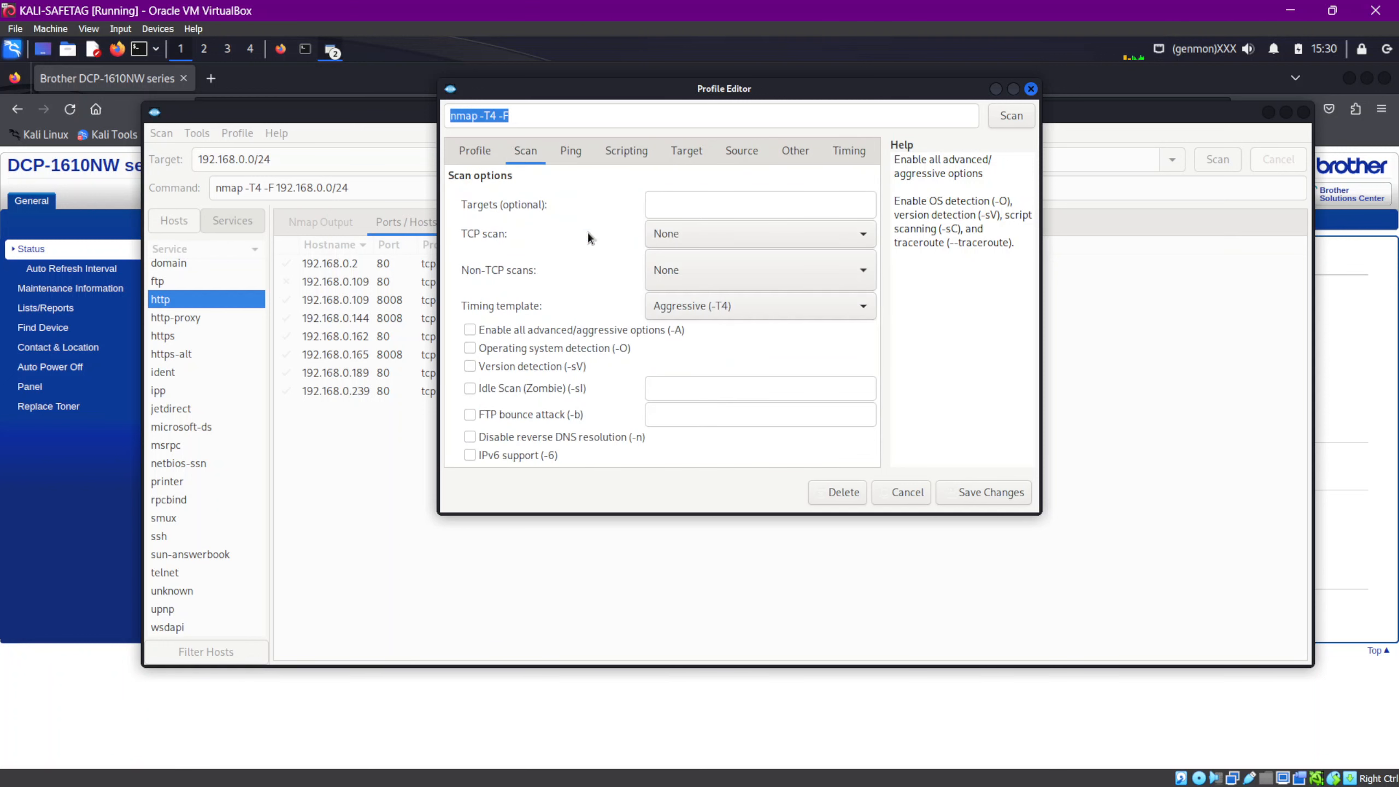
click(892, 494)
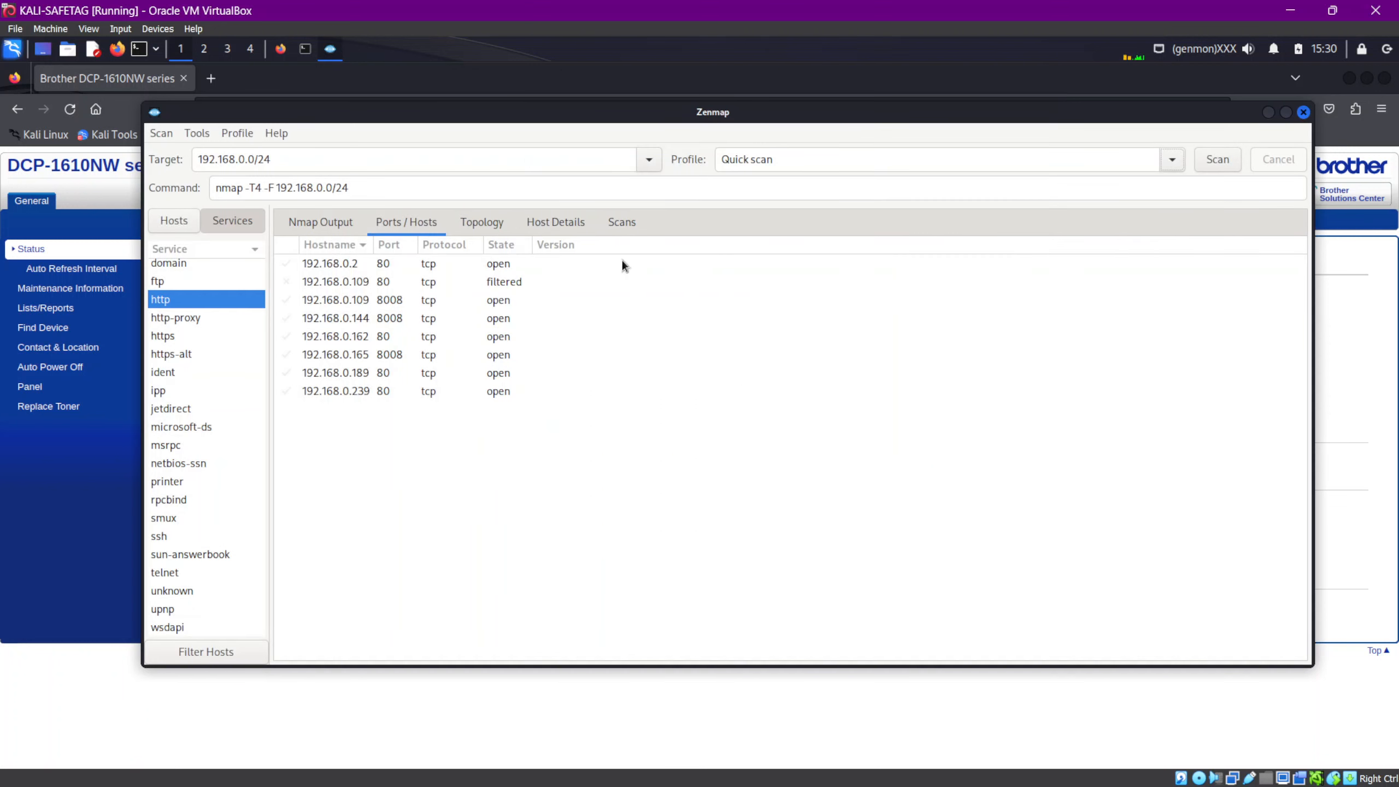
Step: Start a new scan profile and name it "SAFETAG test"
click(236, 131)
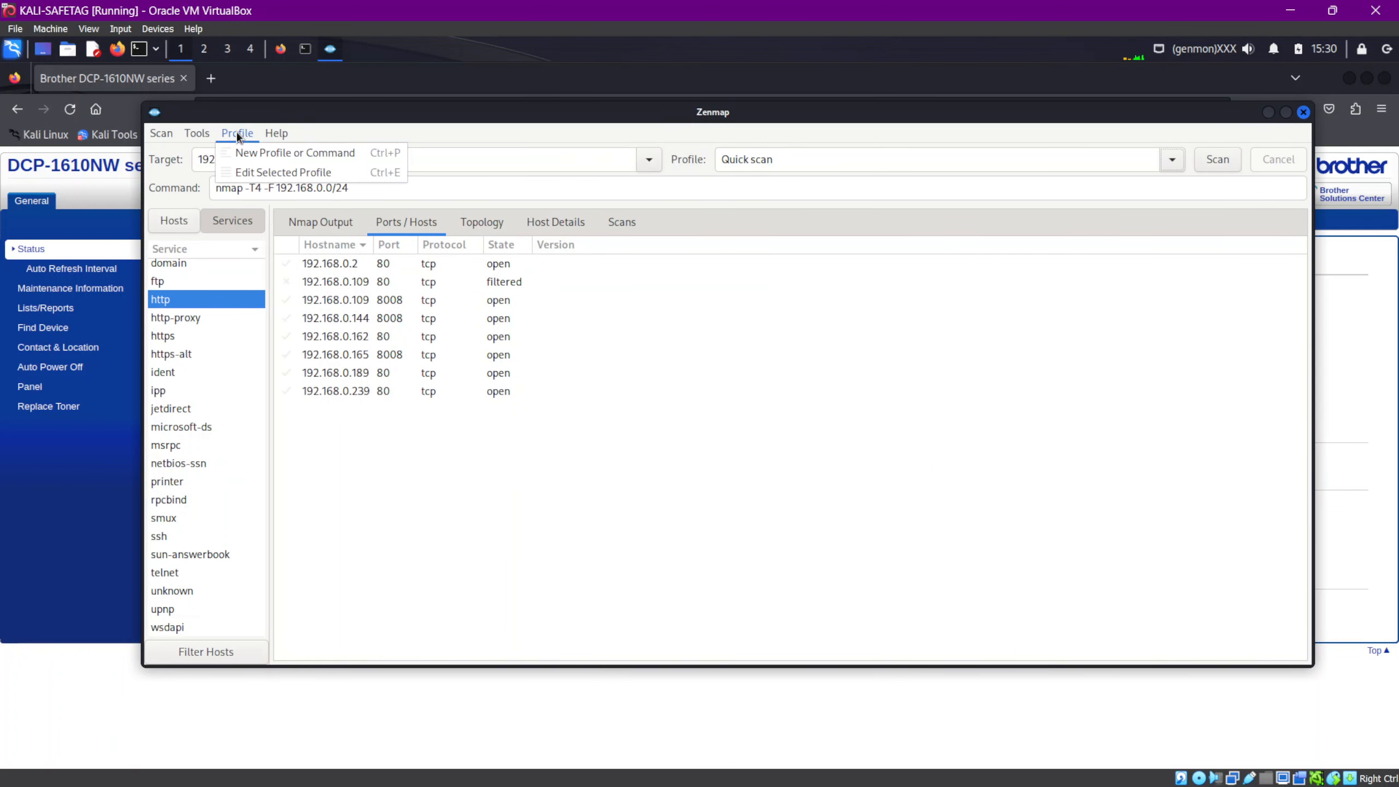
click(346, 155)
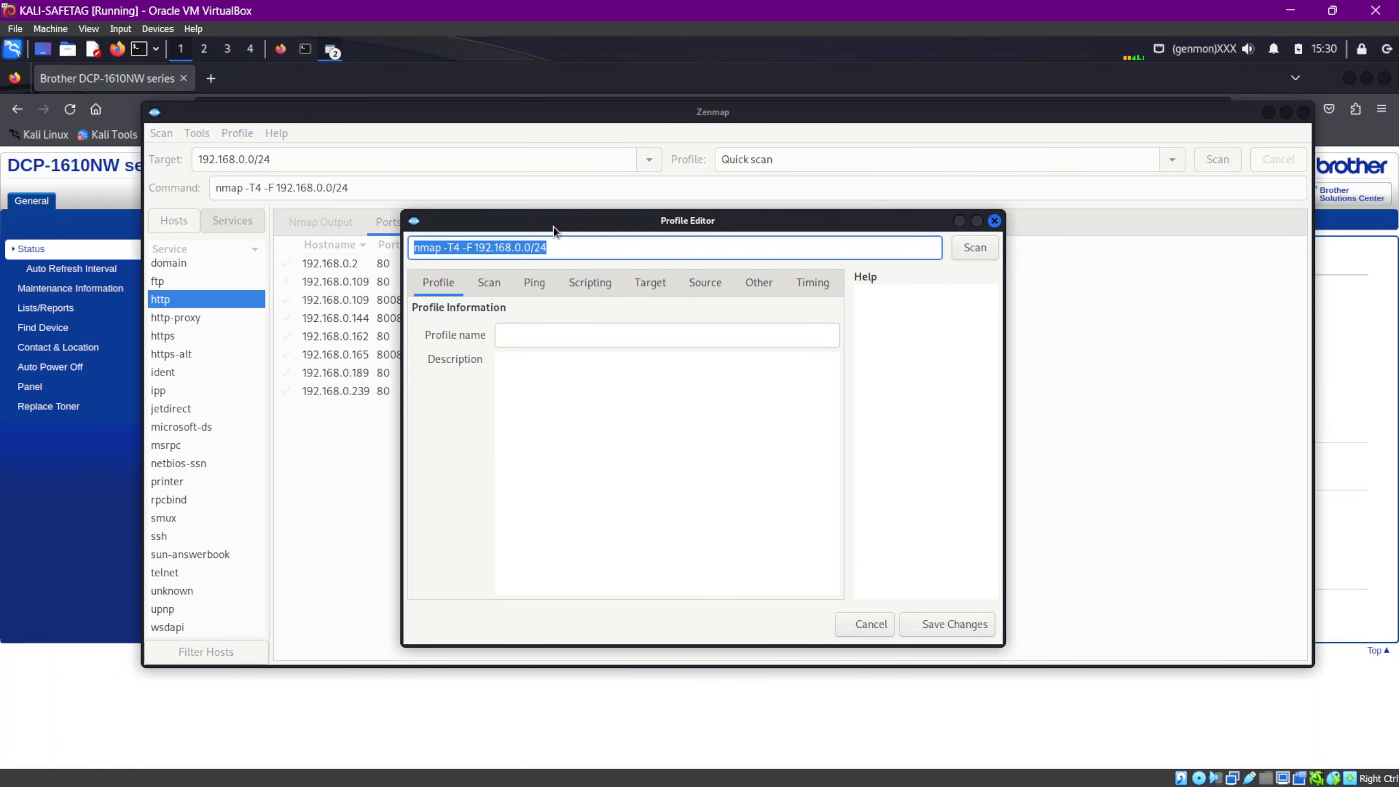
drag(552, 223, 533, 190)
click(515, 300)
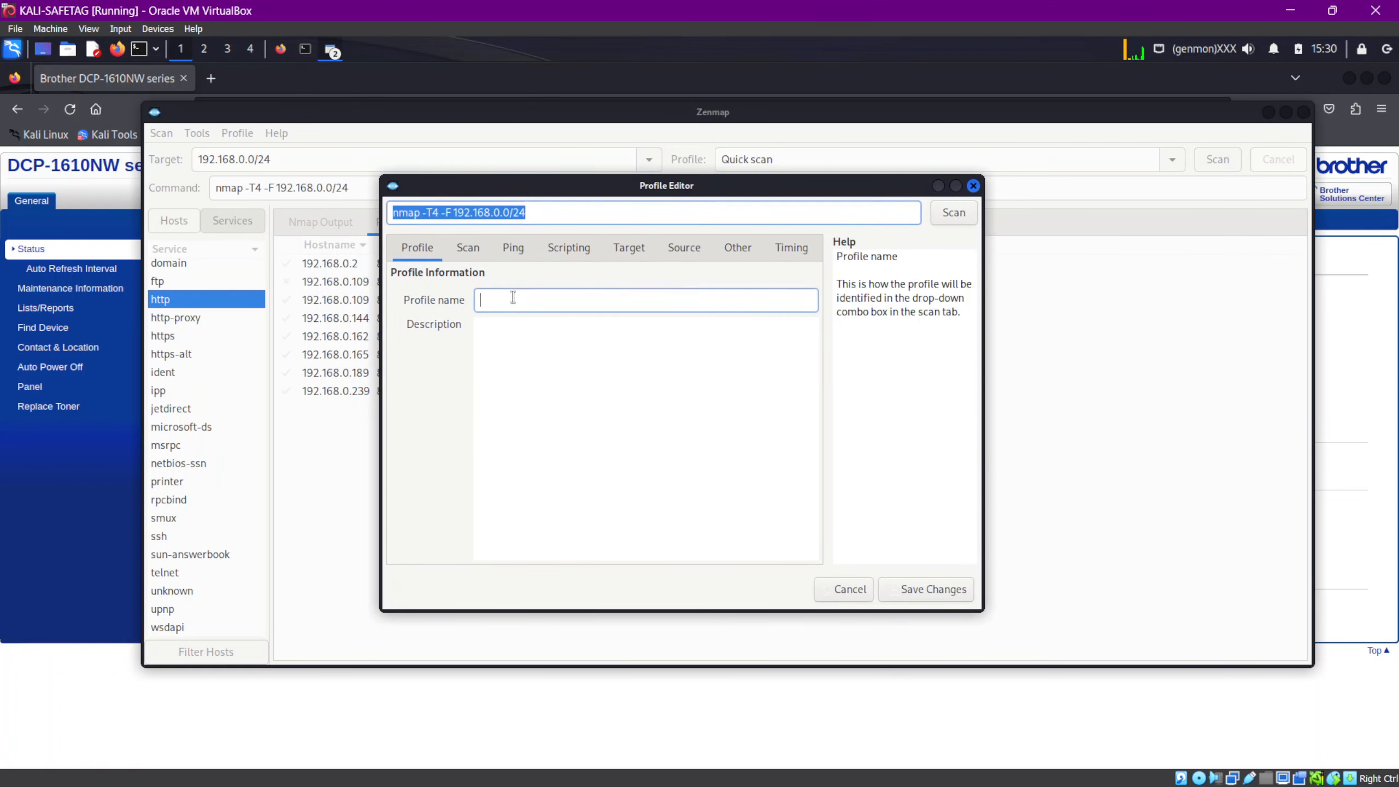
text(SAFETAG)
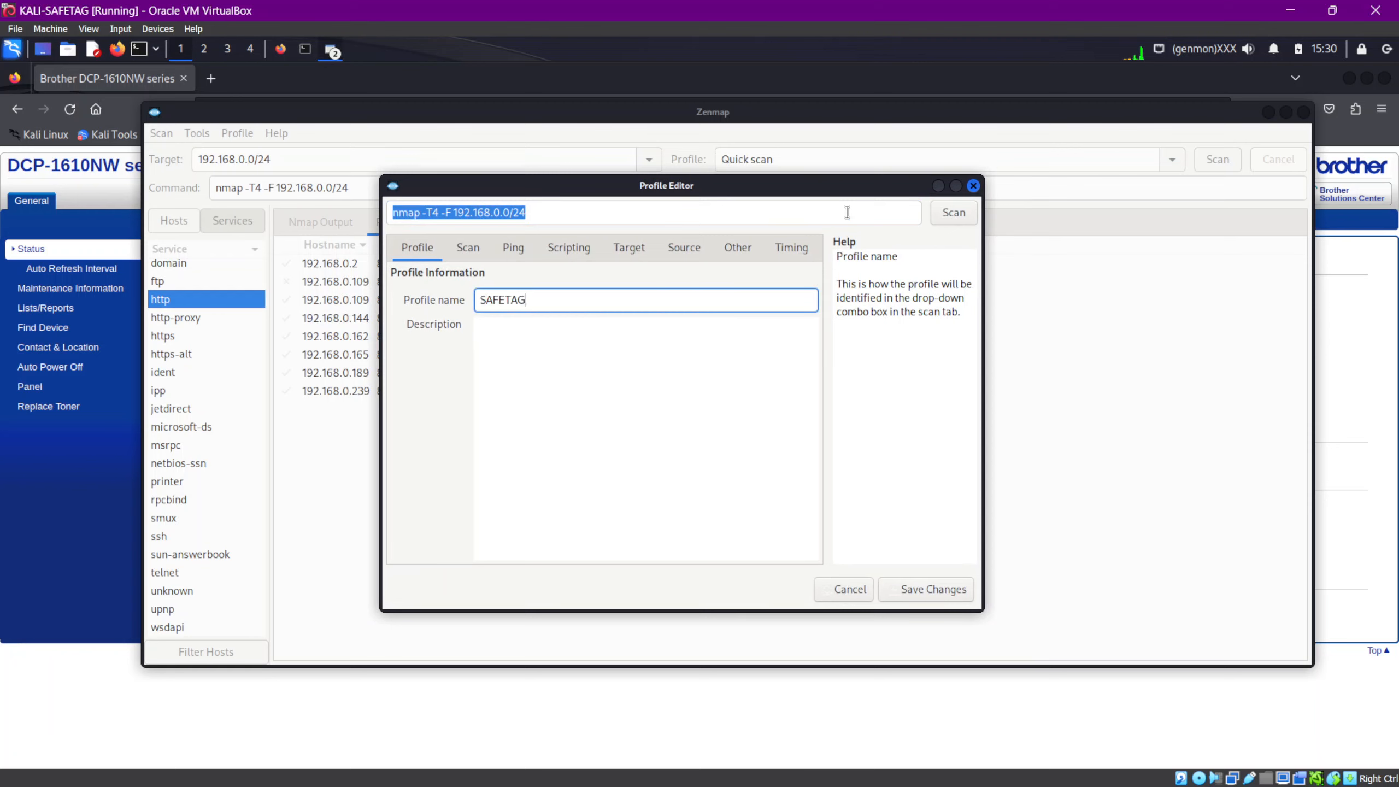
text( test)
Step: Clear the optional targets from the new profile's scan options
click(462, 251)
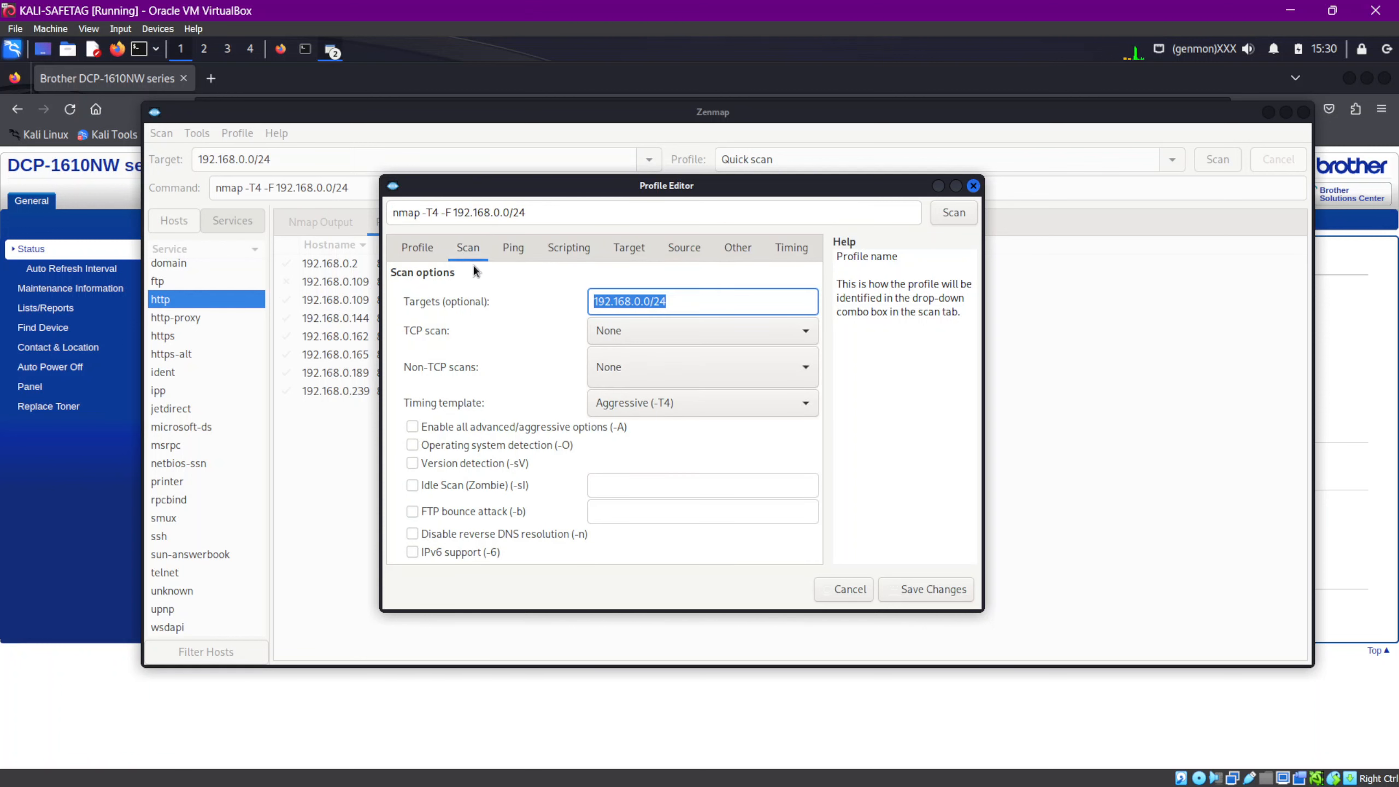
click(695, 305)
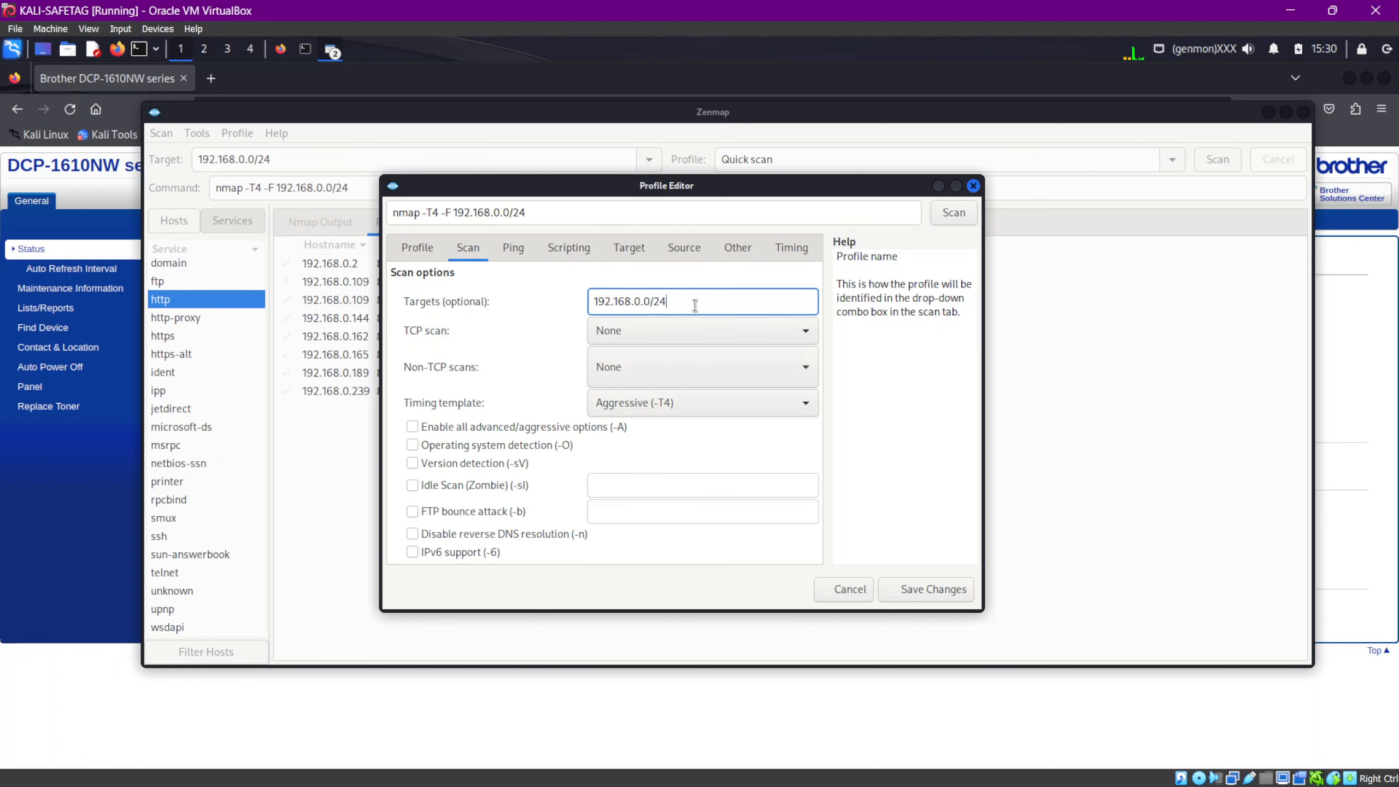
drag(695, 305, 579, 301)
key(BackSpace)
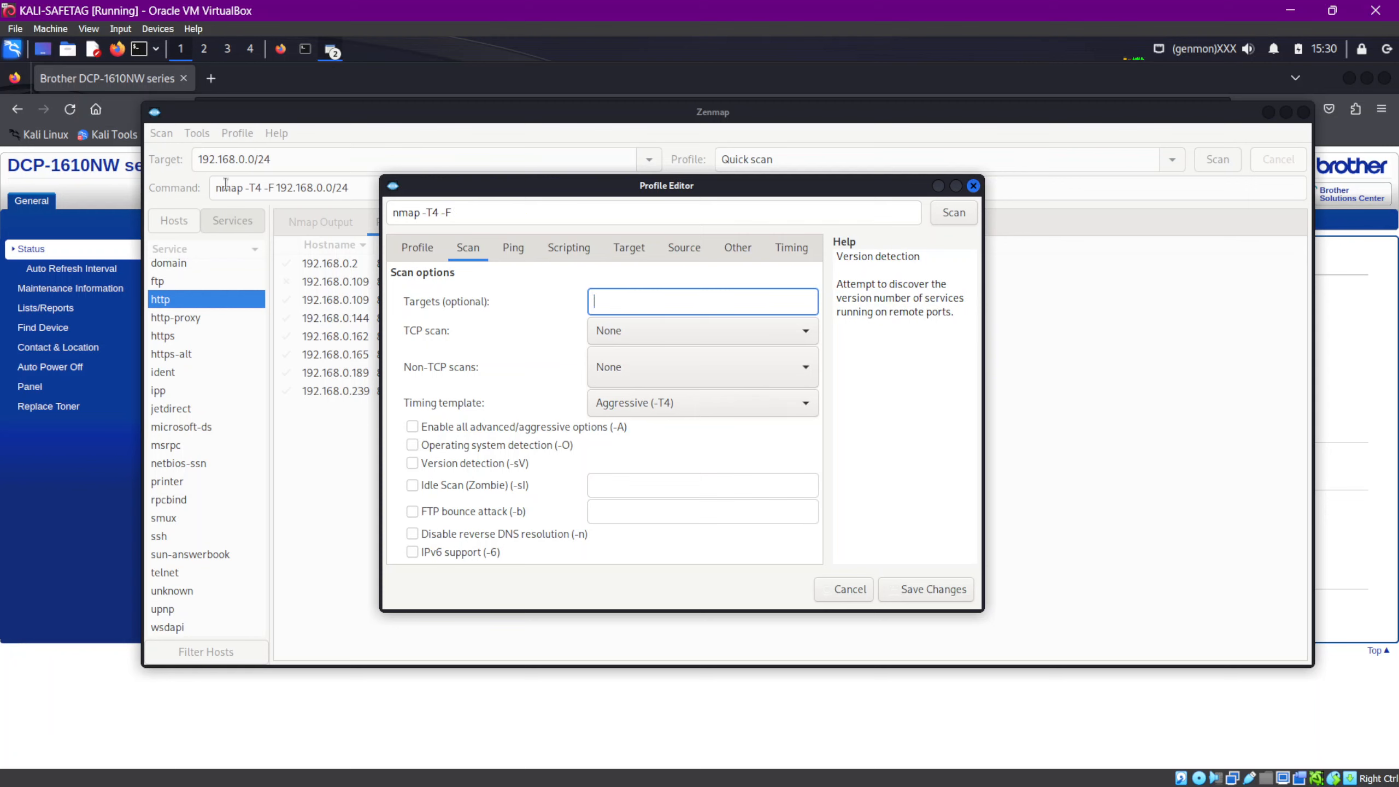
Step: Try the Maimon scan (-sM) and TCP SYN scan (-sS) as the profile's TCP scan type
click(704, 334)
click(738, 333)
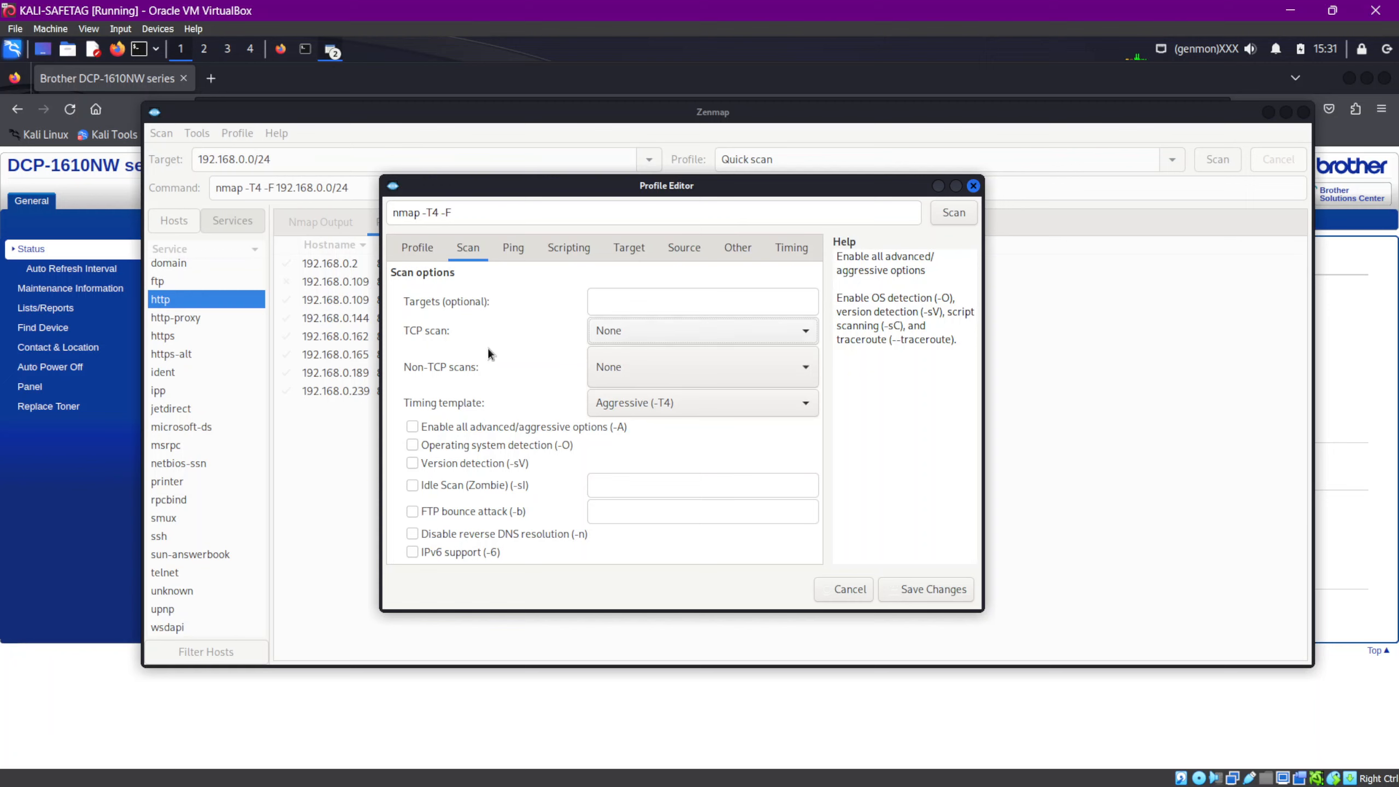
click(667, 330)
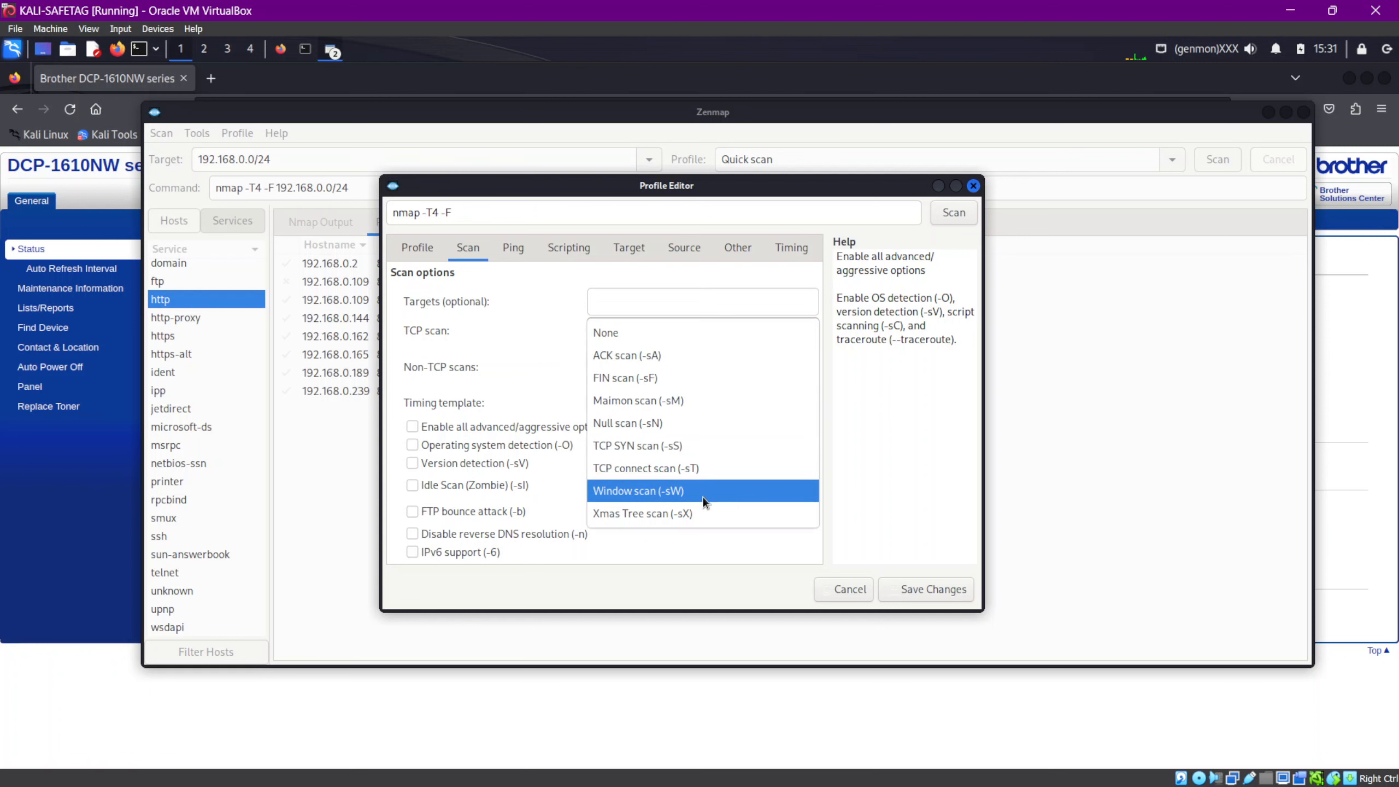
click(691, 403)
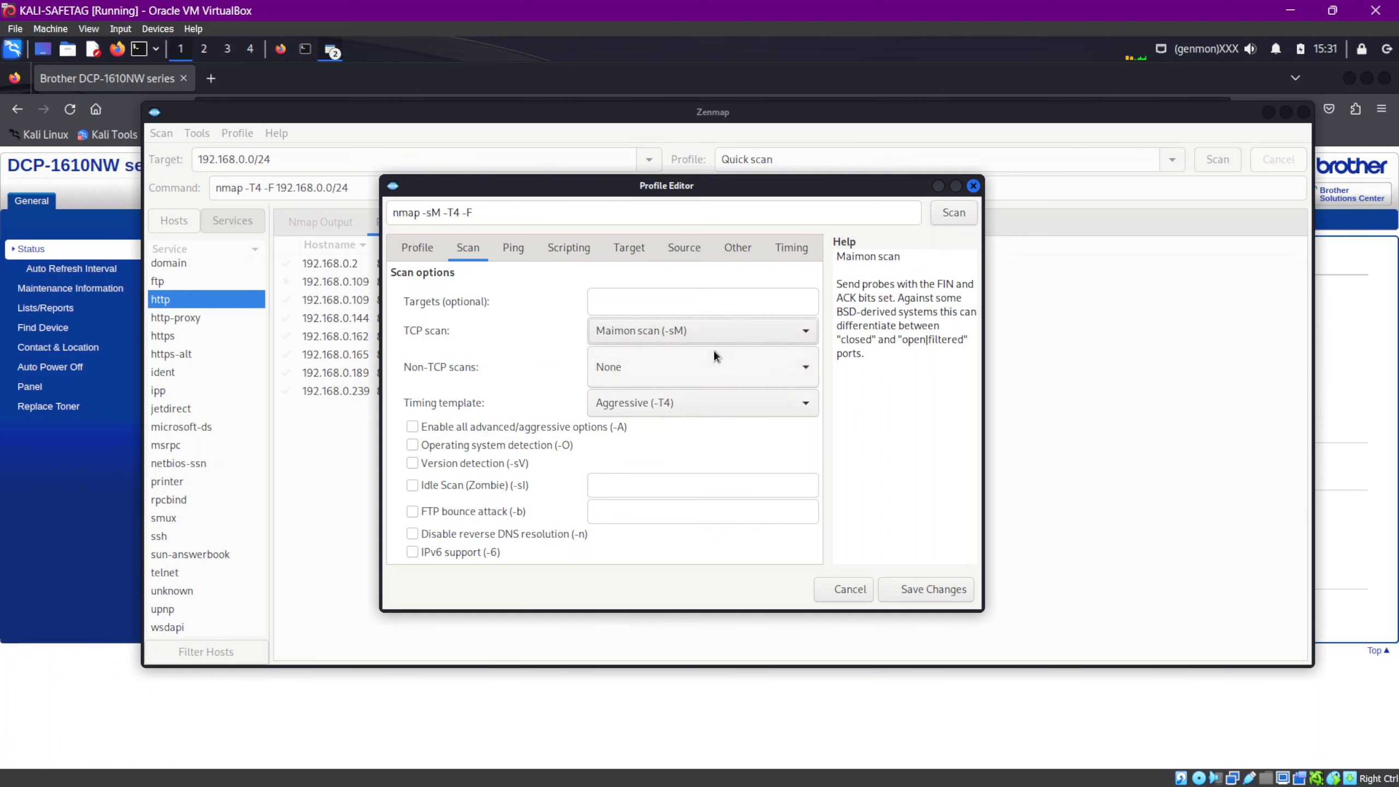
click(739, 330)
click(729, 386)
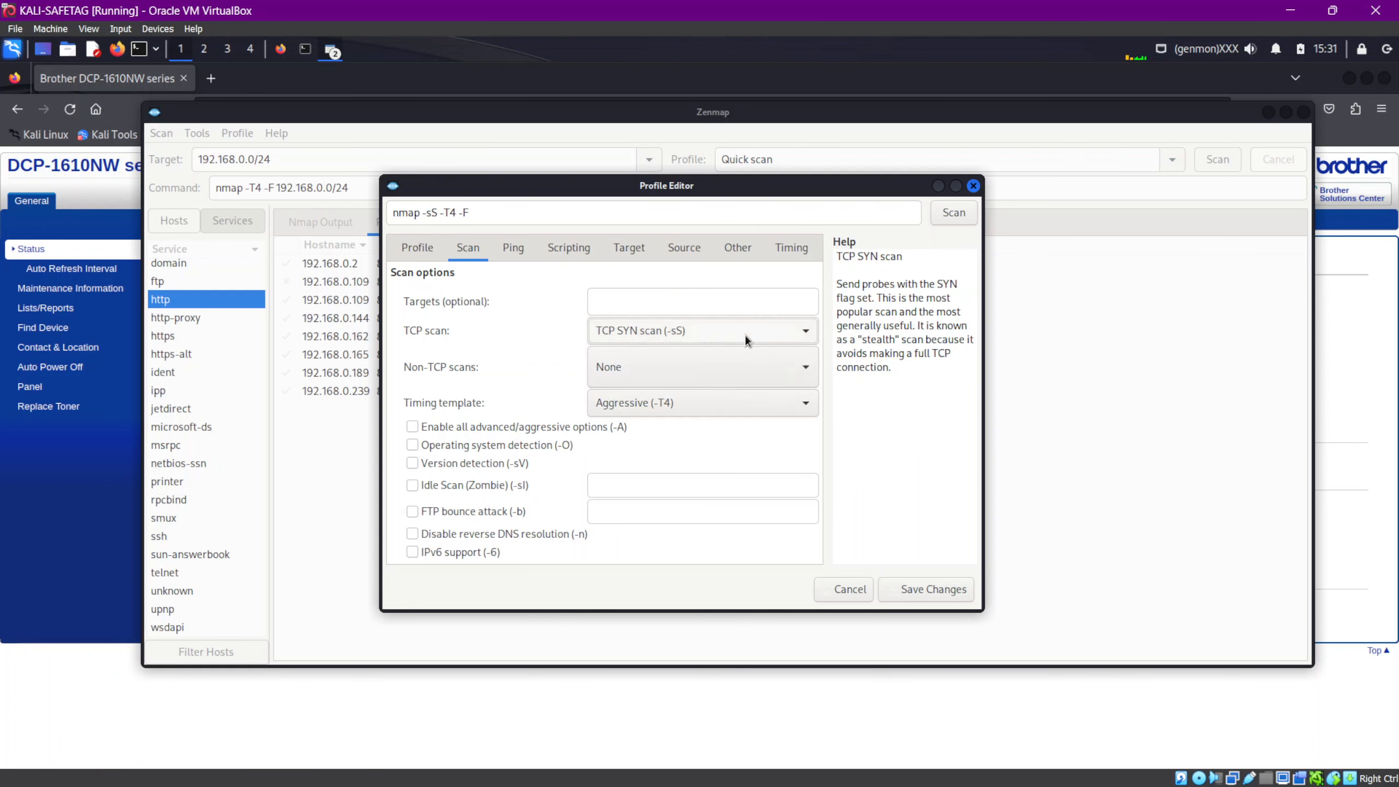
Step: Try the Null scan (-sN), FIN scan (-sF) and ACK scan (-sA) as the TCP scan type, reading the help for each
click(746, 335)
click(738, 306)
drag(941, 365, 833, 256)
click(941, 368)
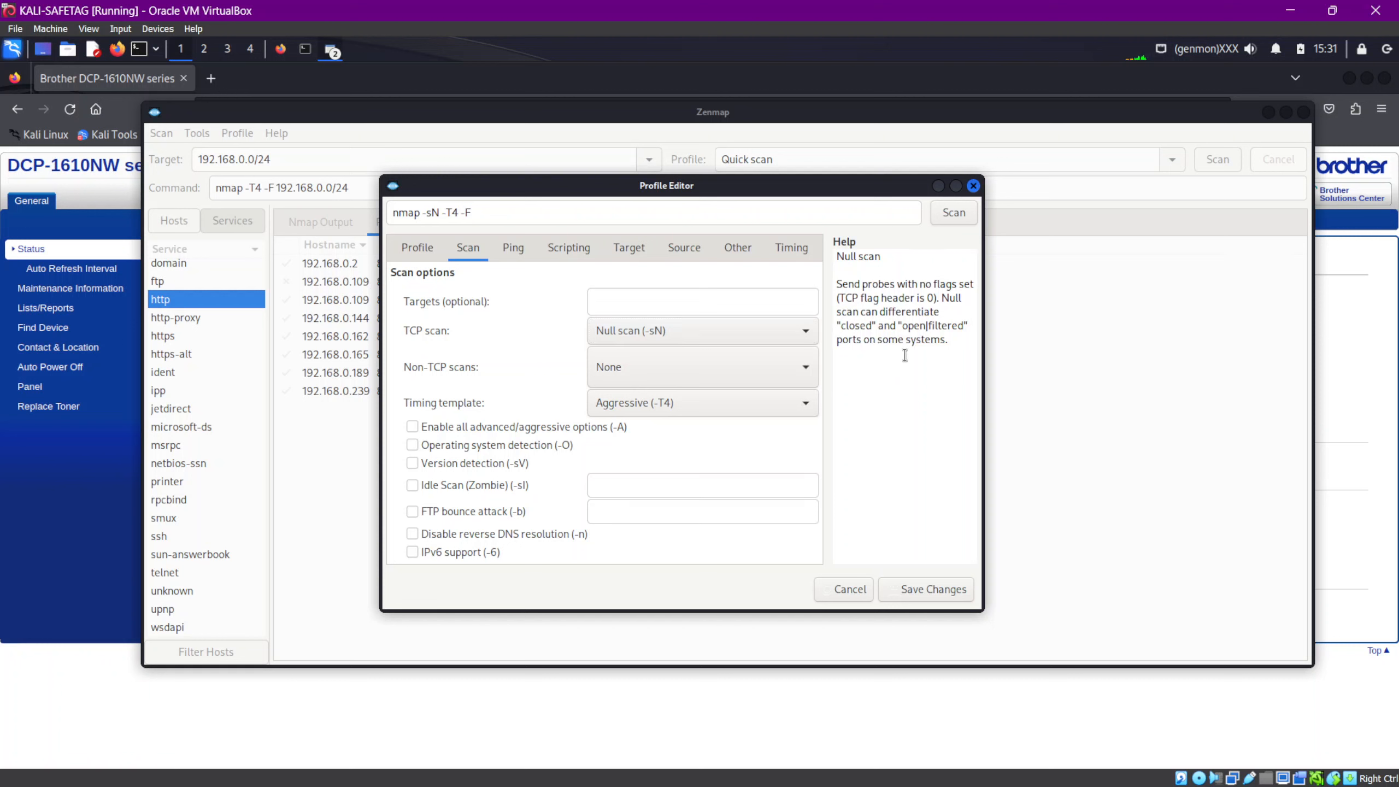
click(808, 335)
click(758, 287)
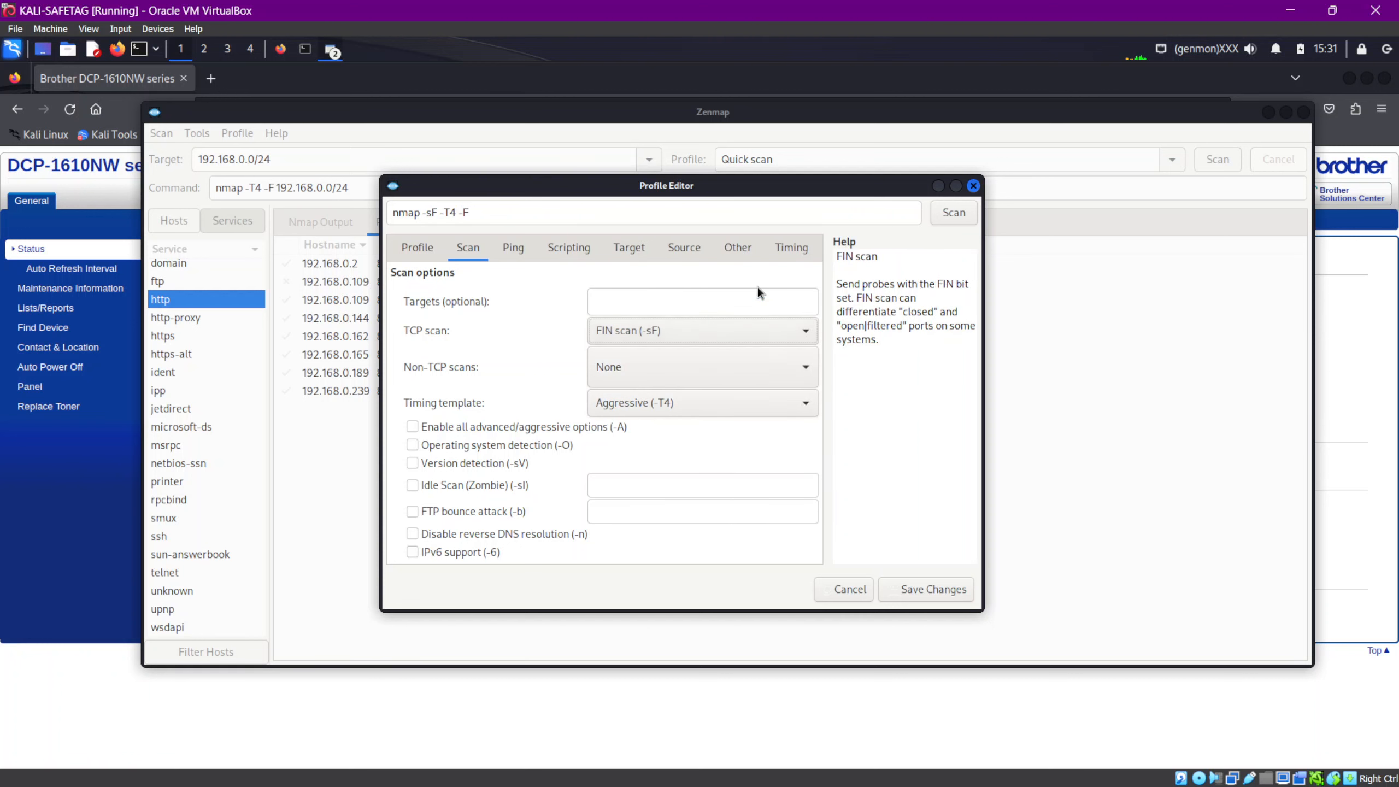
click(784, 339)
click(765, 312)
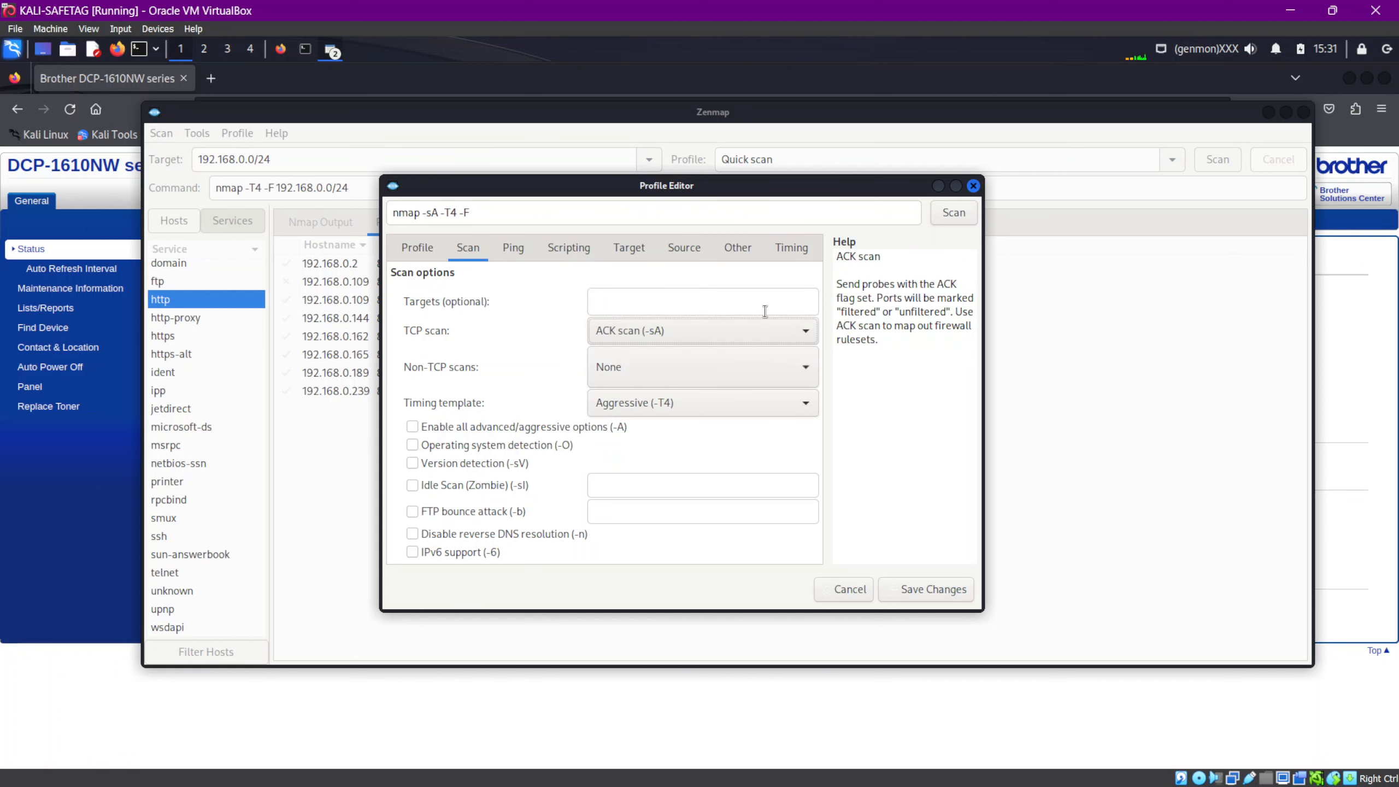
Step: Set the profile's TCP scan type to TCP connect scan (-sT)
click(812, 329)
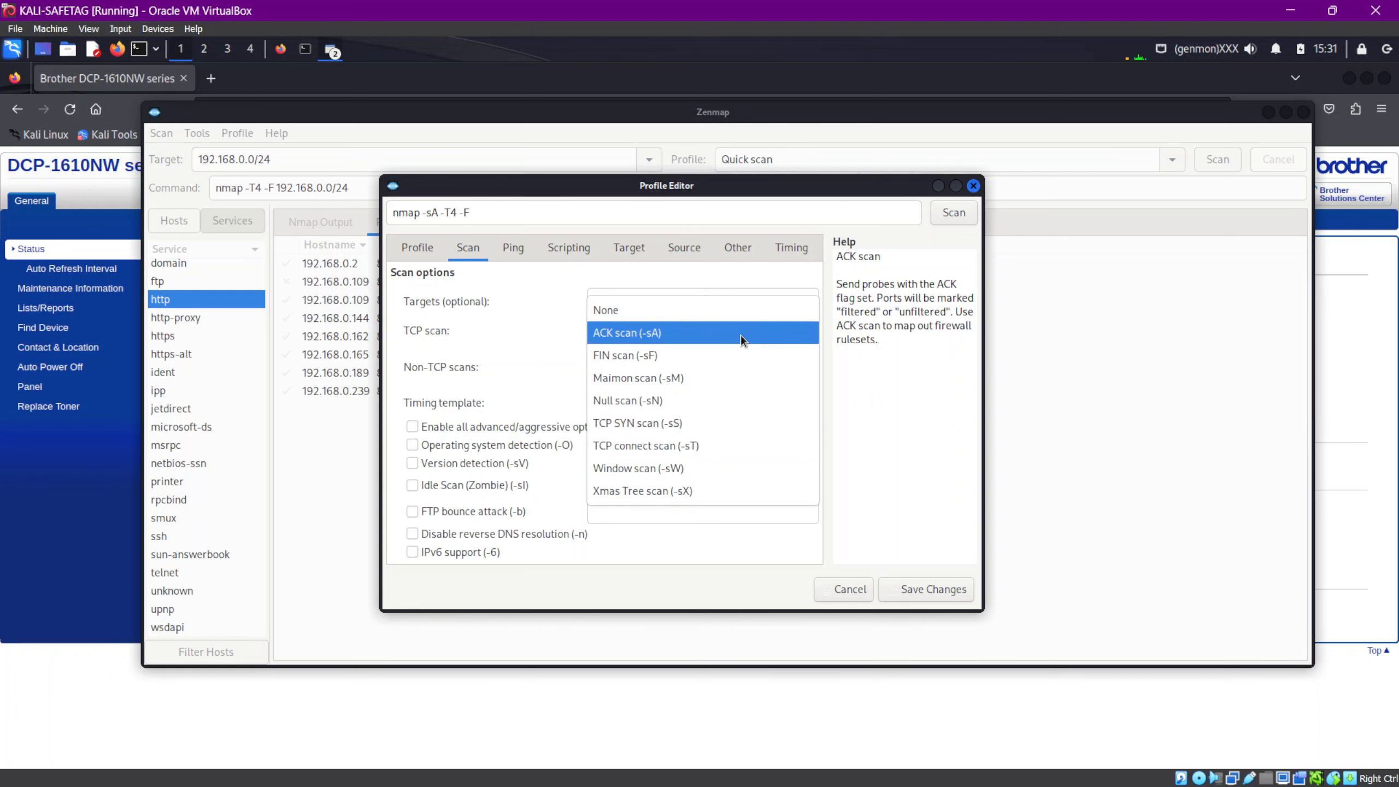
click(741, 334)
click(719, 333)
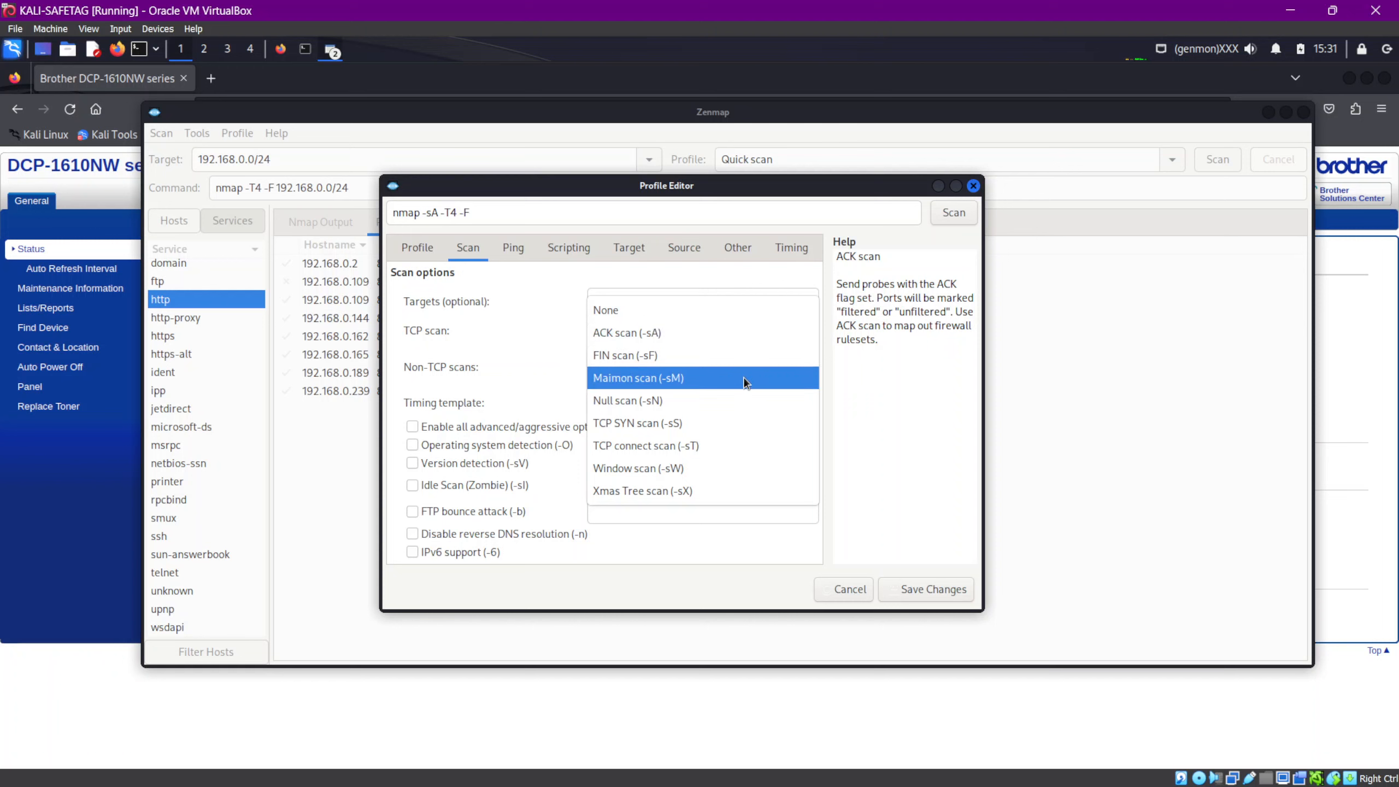
click(747, 446)
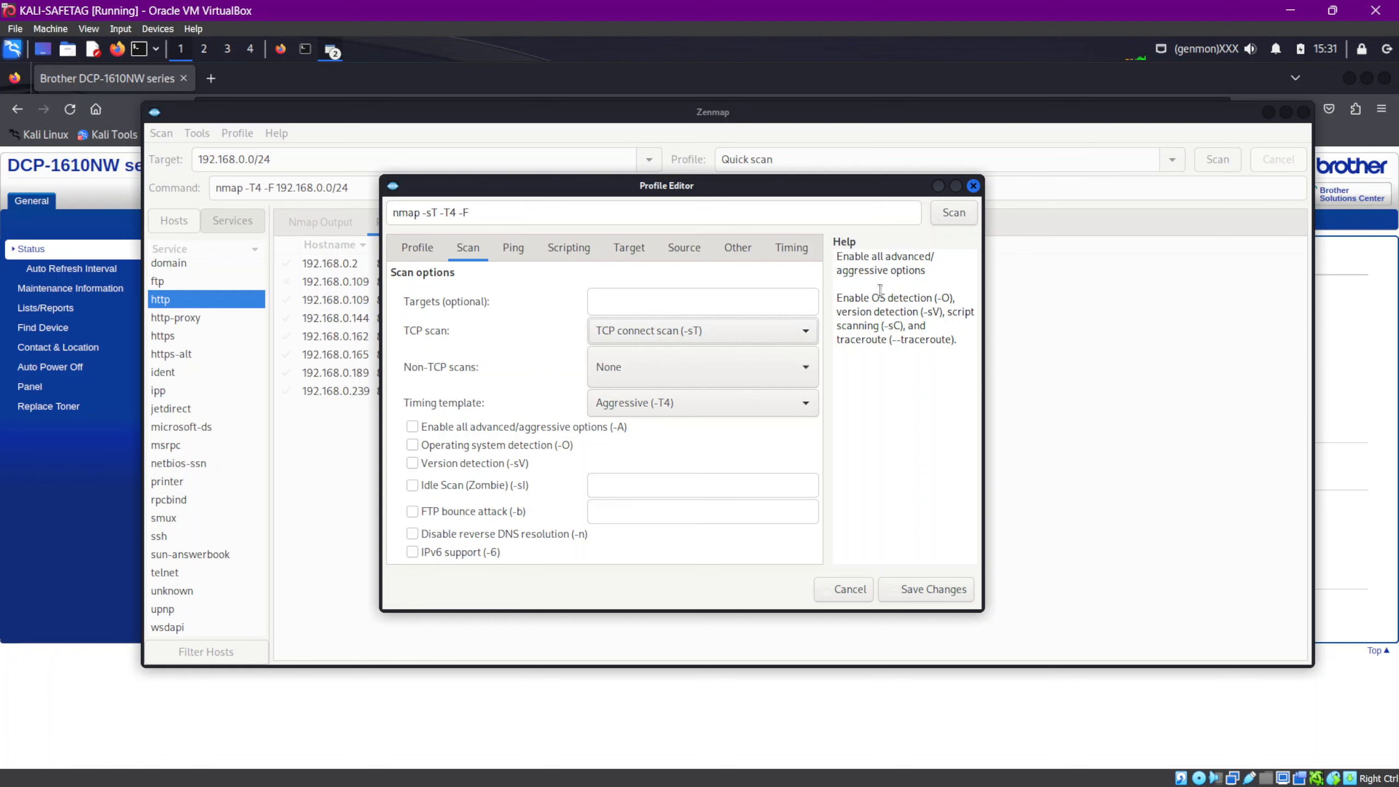
Step: Read the help description of the advanced/aggressive options, down to the traceroute entry
mouse_move(843, 257)
mouse_down()
mouse_move(936, 257)
mouse_move(935, 273)
mouse_move(821, 265)
mouse_move(831, 257)
mouse_up()
click(935, 274)
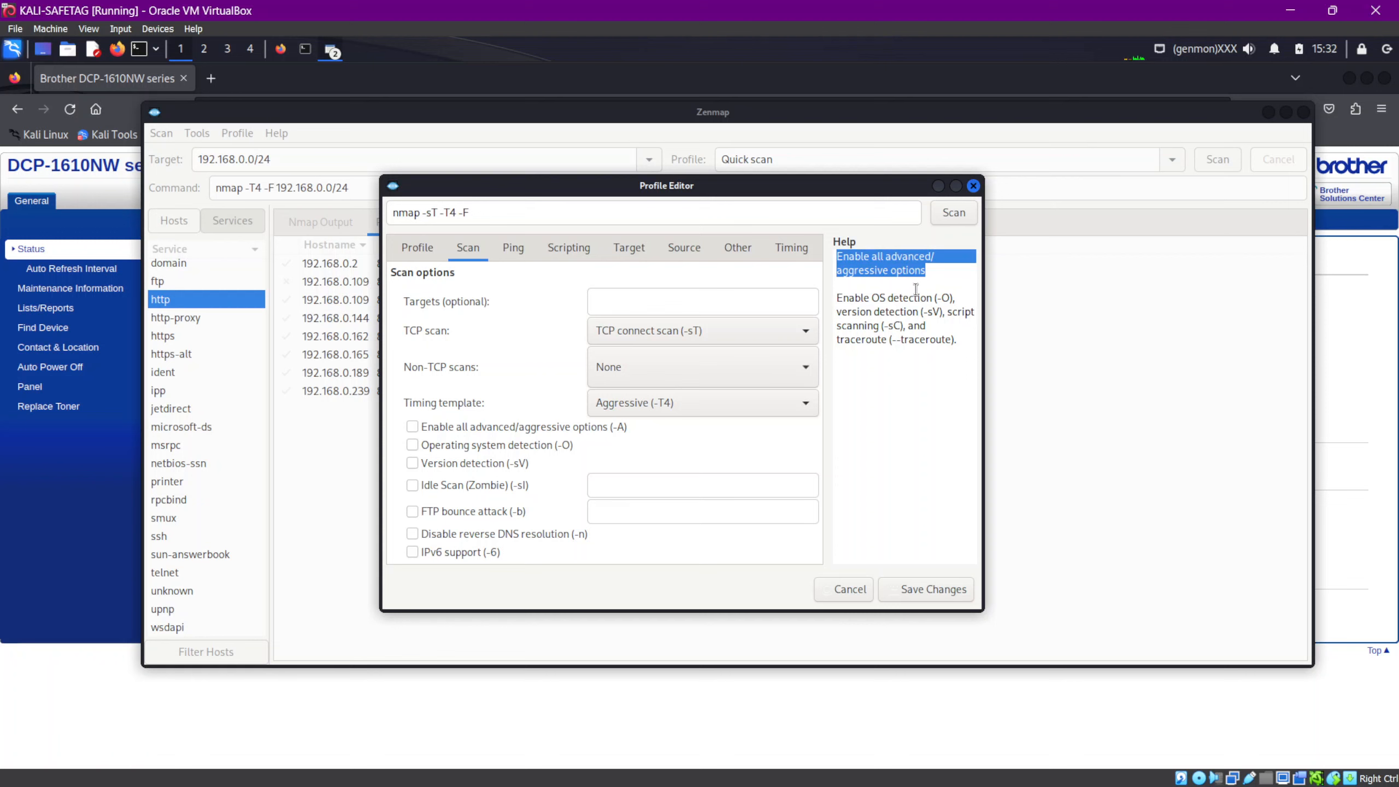
click(936, 274)
drag(931, 272, 831, 344)
click(924, 327)
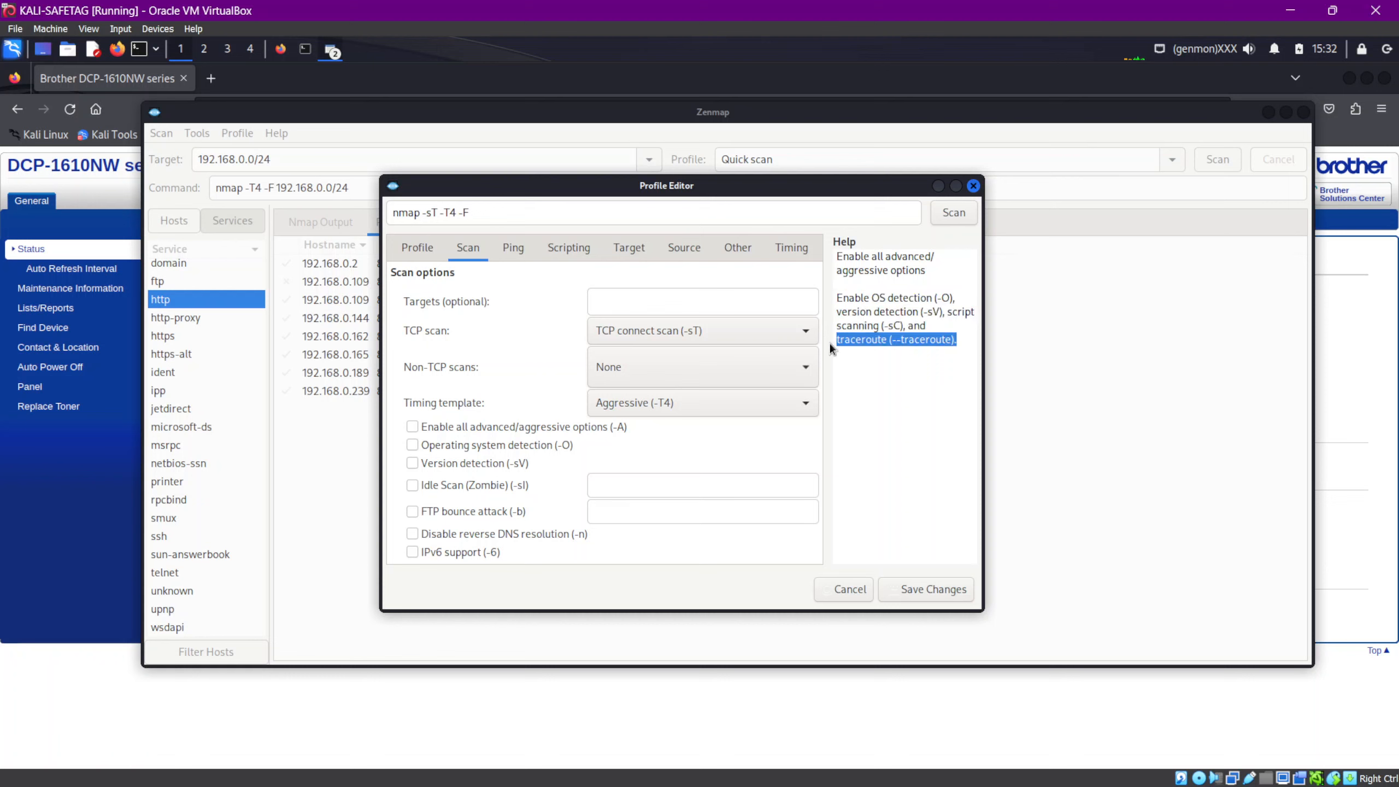
click(895, 379)
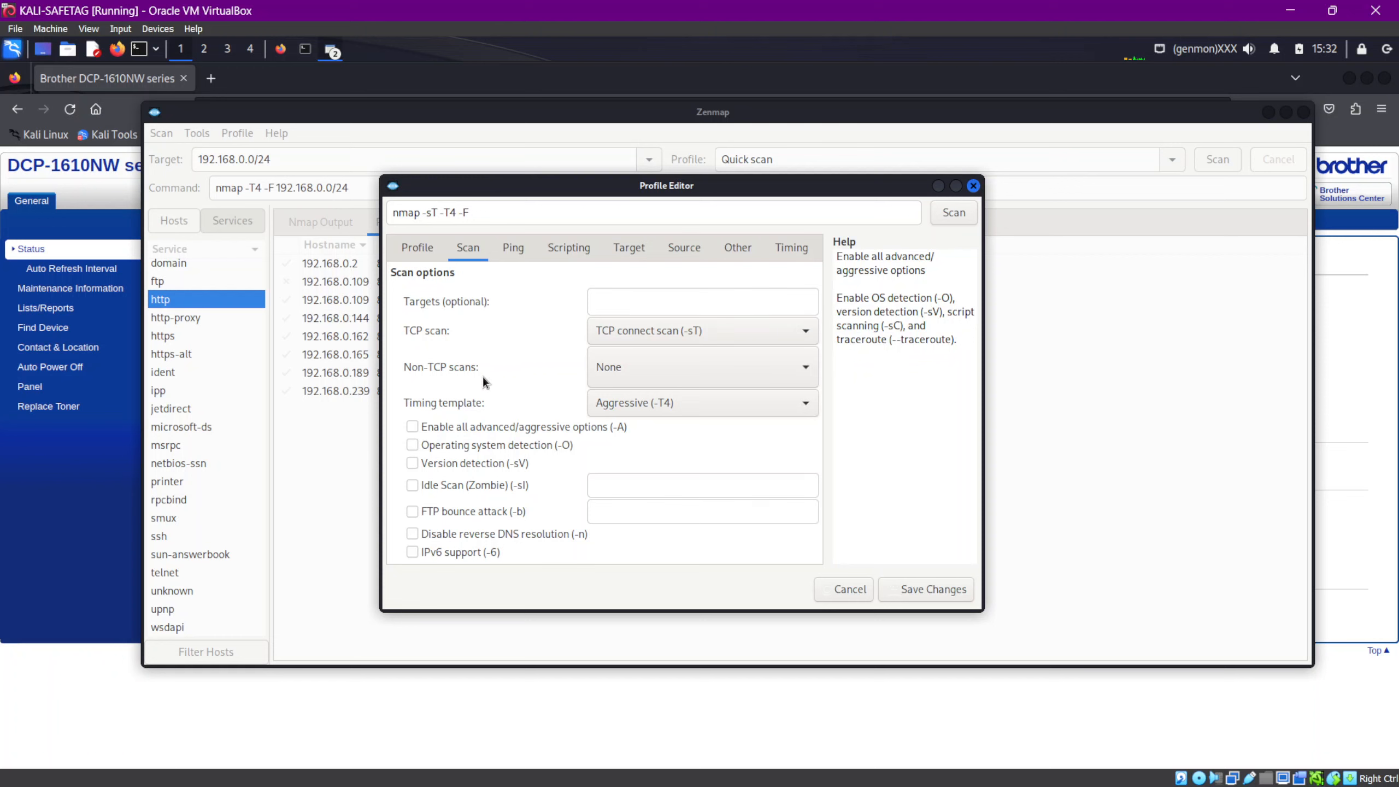
Step: Review the available TCP scan types and keep TCP connect scan (-sT)
click(615, 332)
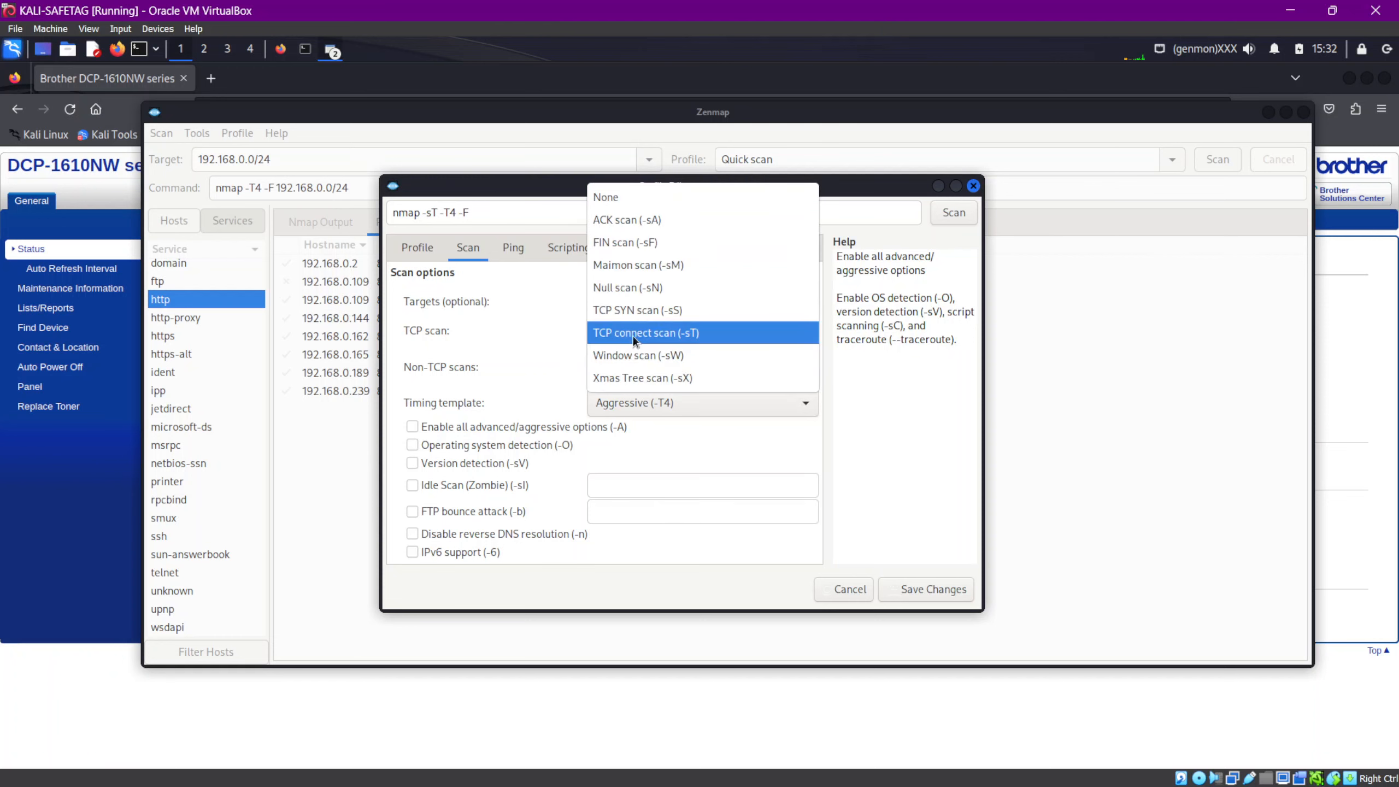
click(578, 325)
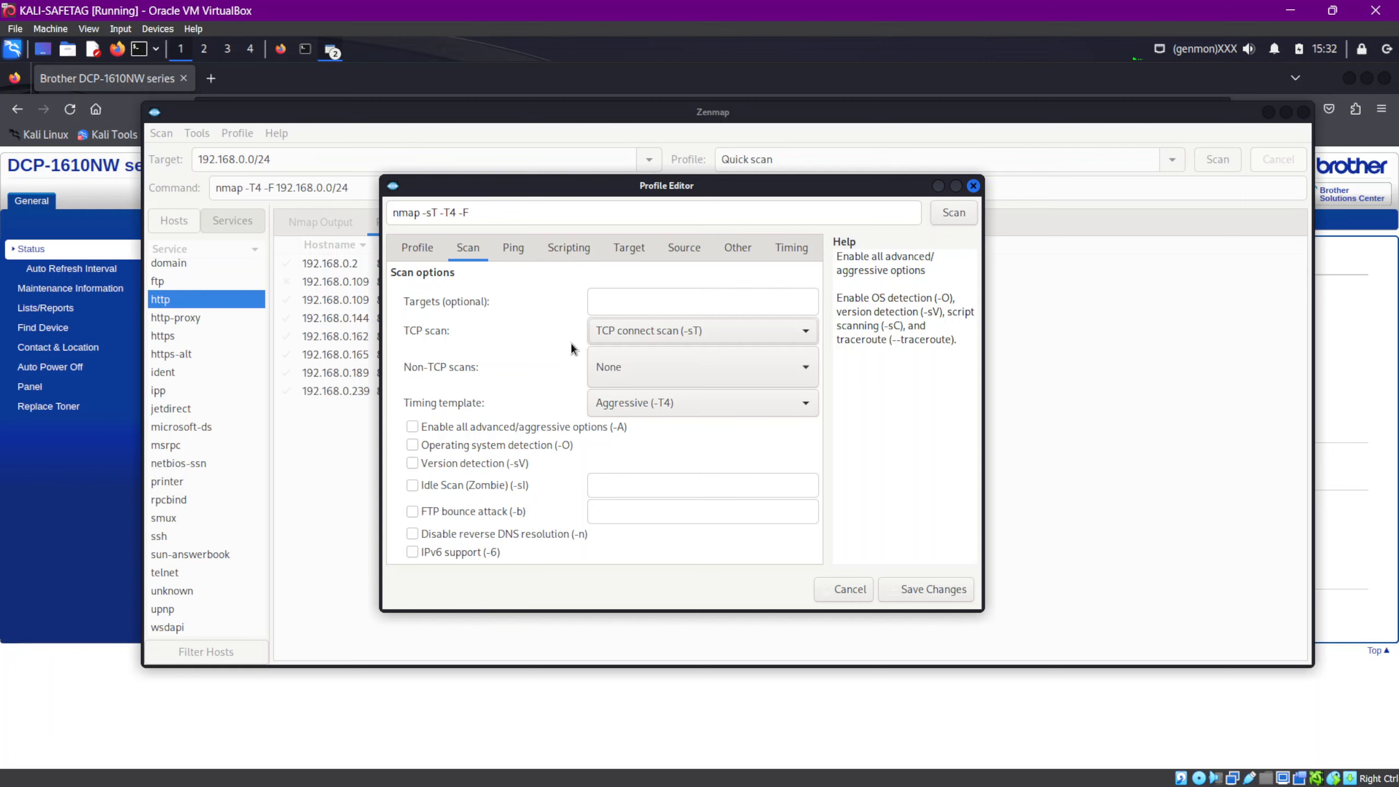
key(Escape)
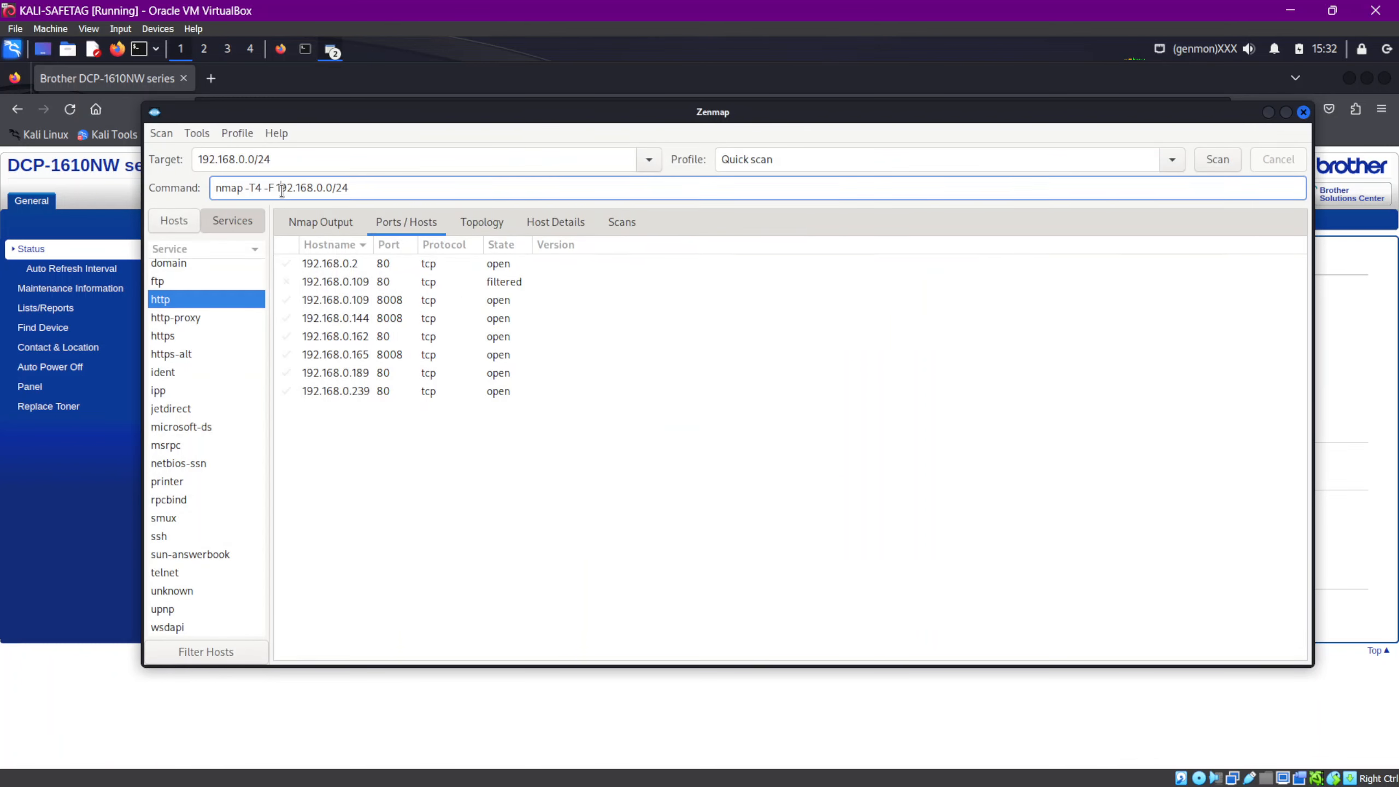
Step: Highlight the nmap command in the main window, move that window lower and return to the Profile Editor
triple_click(281, 188)
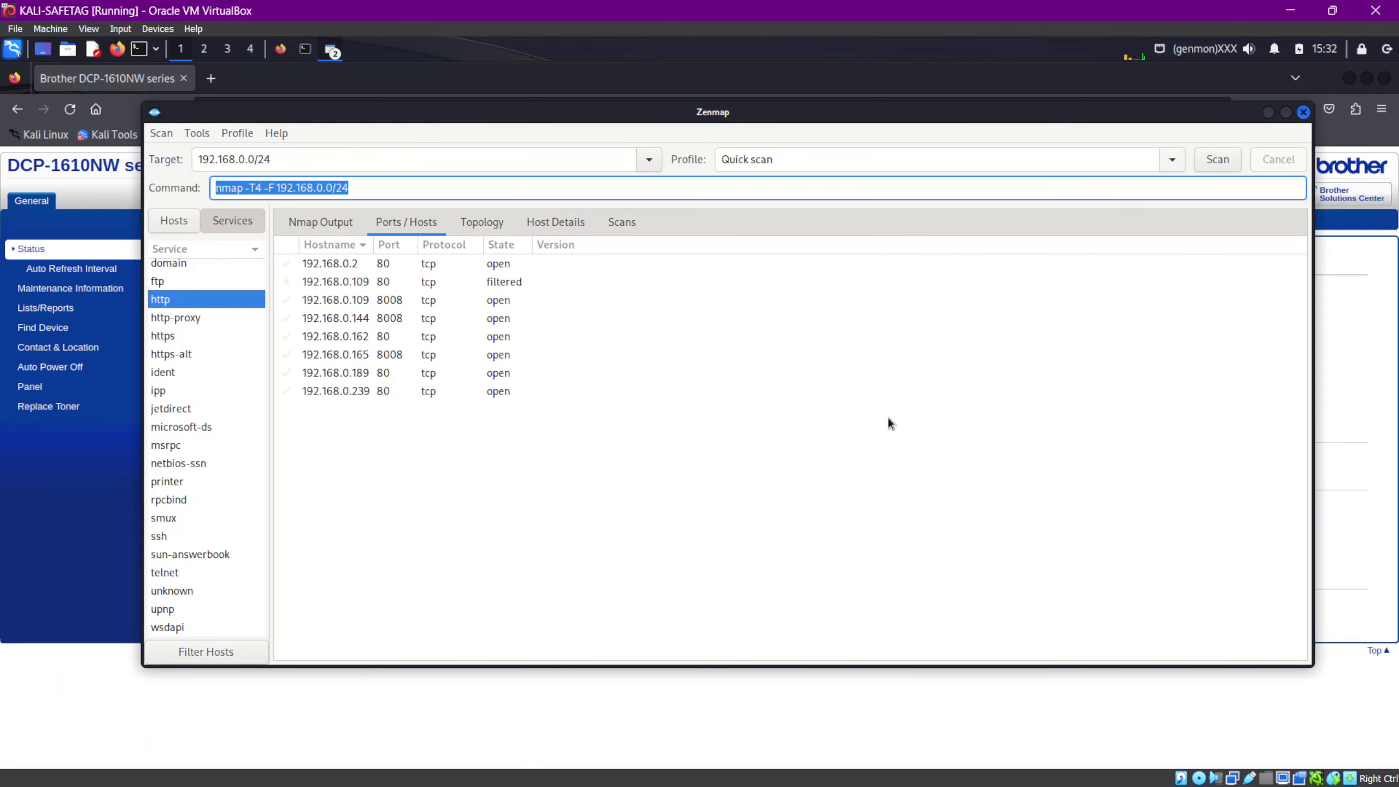
drag(1186, 116, 1197, 319)
click(796, 186)
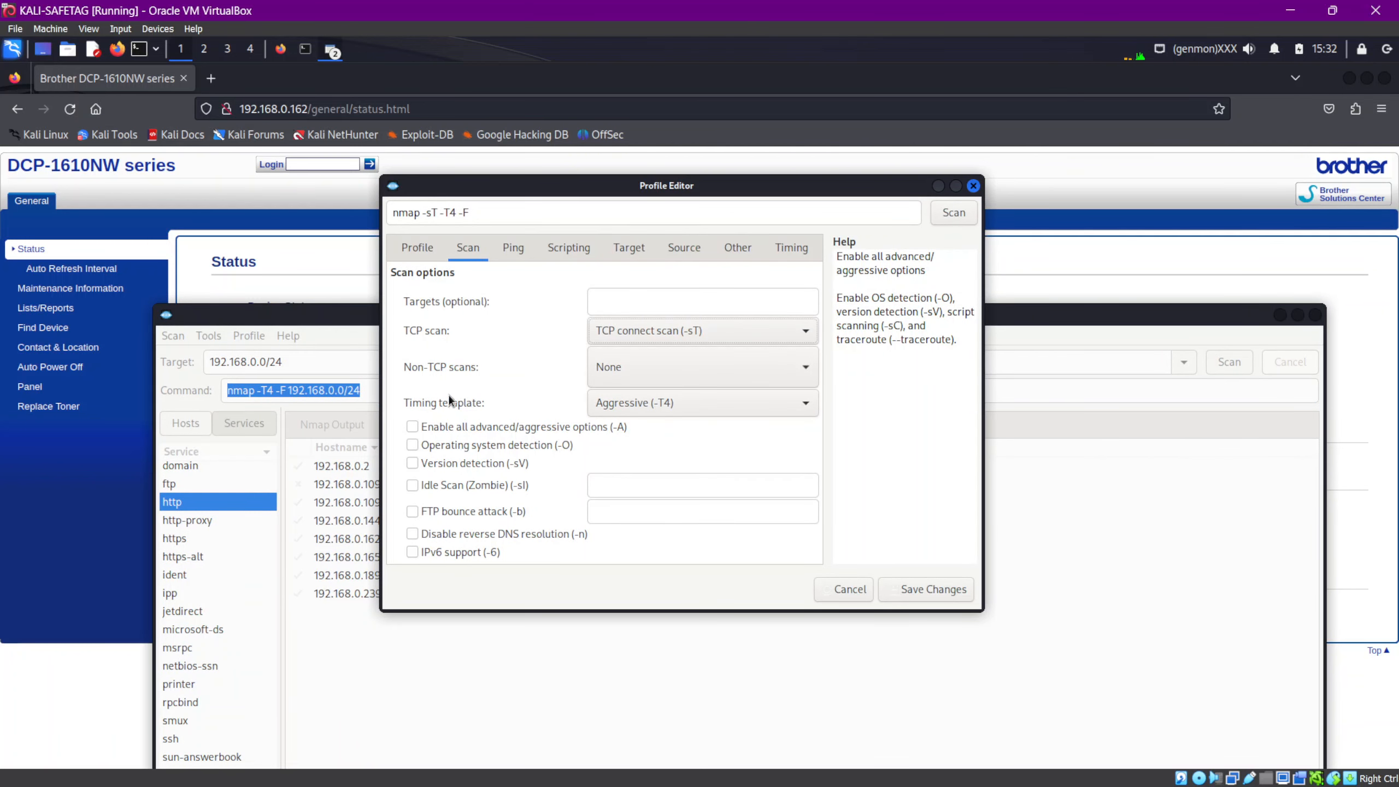
Step: Review the timing templates from Paranoid (-T0) to Insane (-T5) and keep Aggressive (-T4)
click(769, 406)
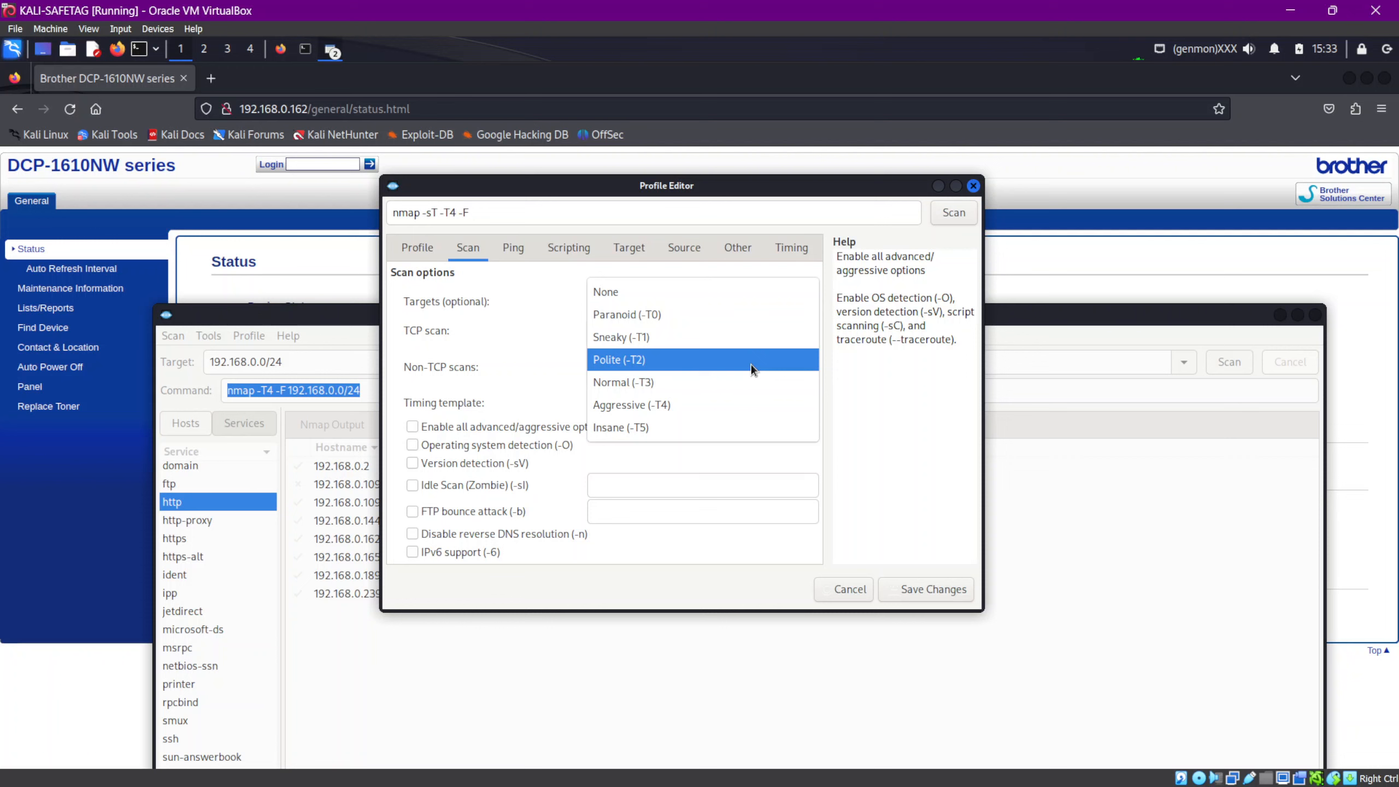
click(481, 383)
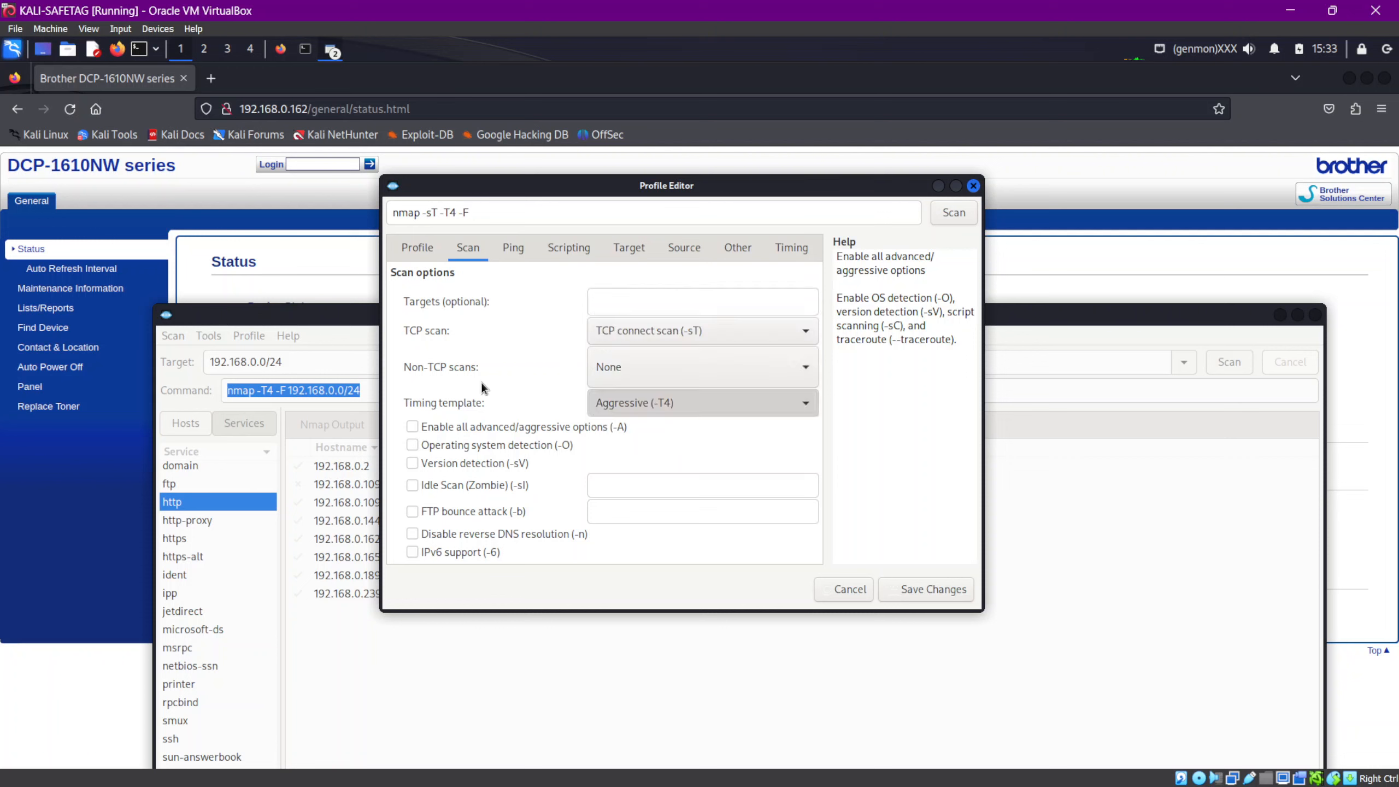
click(698, 403)
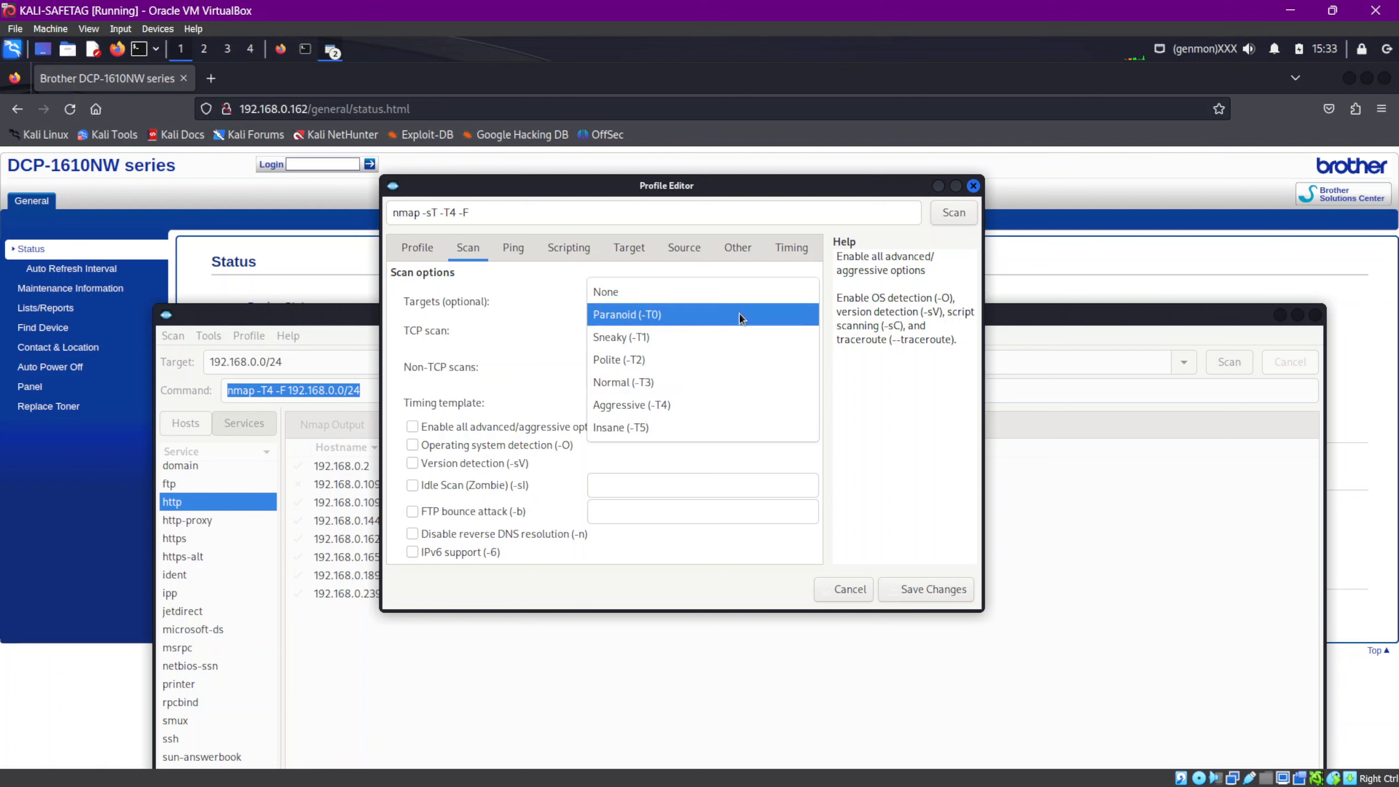
click(713, 410)
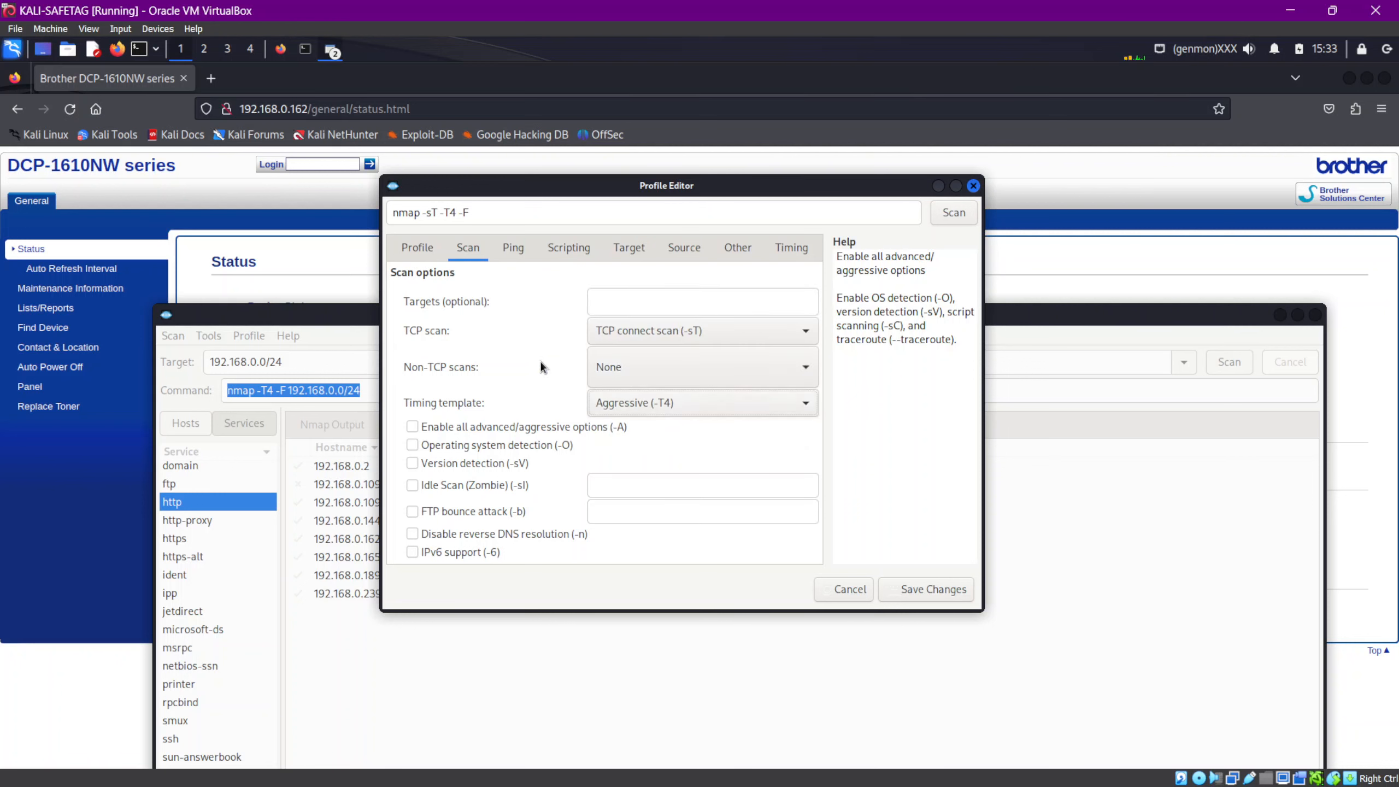
click(661, 423)
click(671, 407)
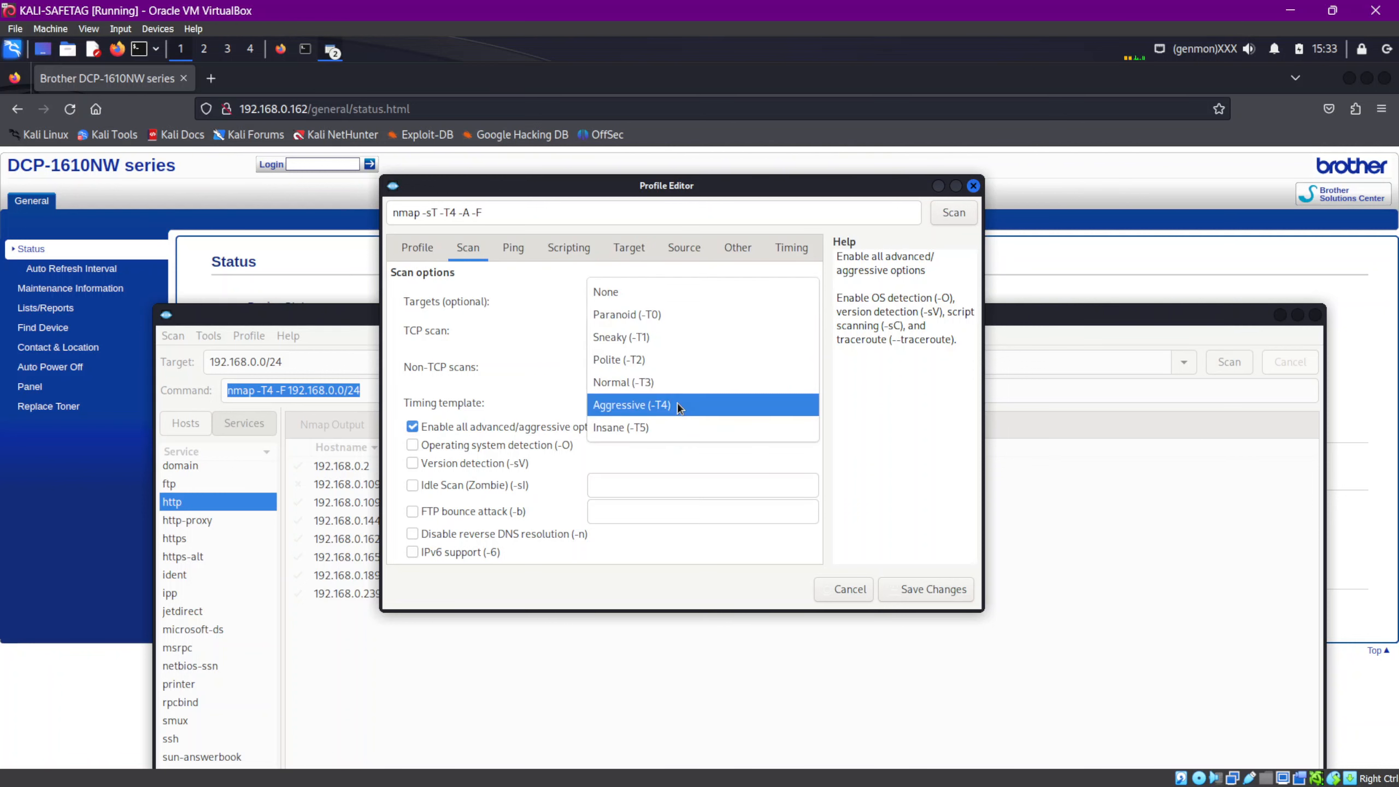
click(677, 402)
click(492, 429)
Step: Compare the timing templates again and set the profile's timing template to Normal (-T3)
click(657, 403)
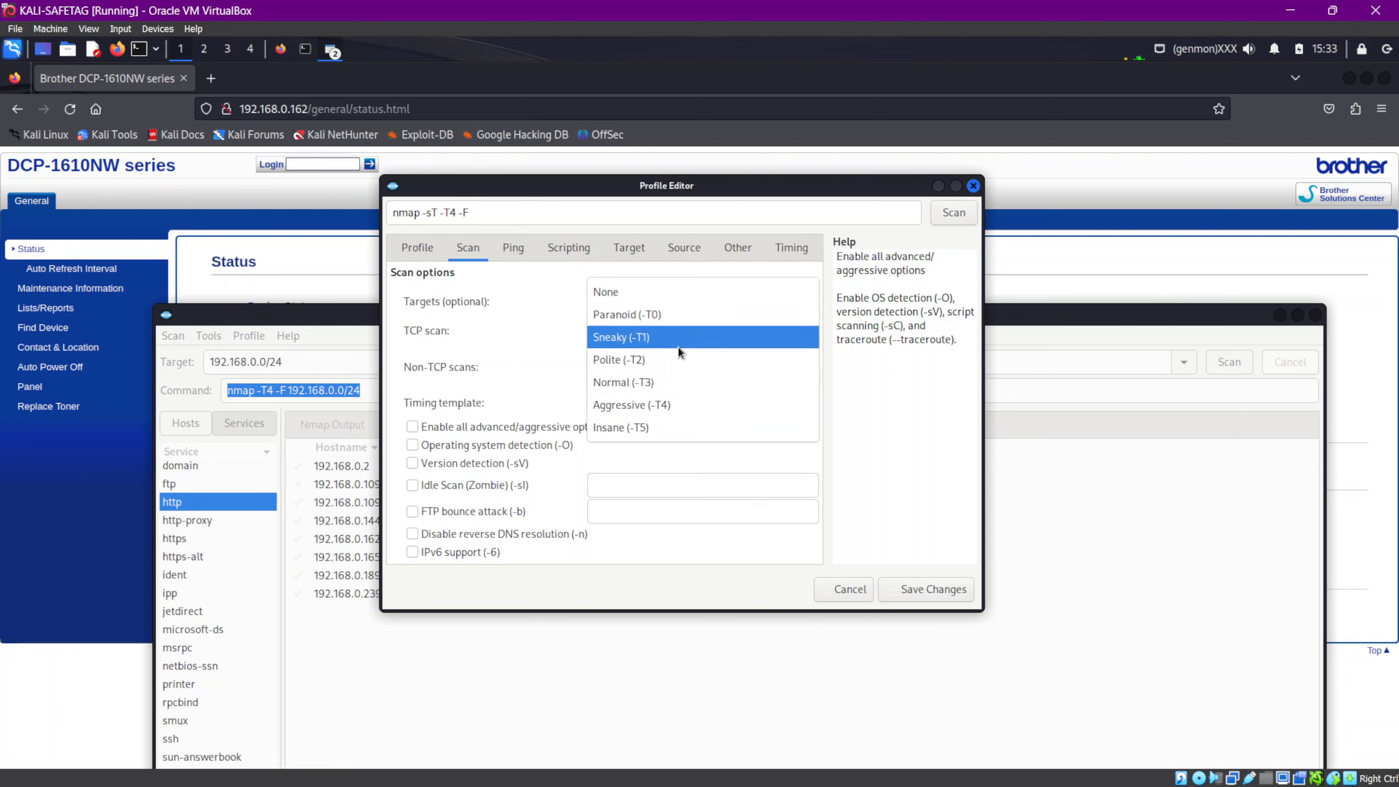
click(637, 404)
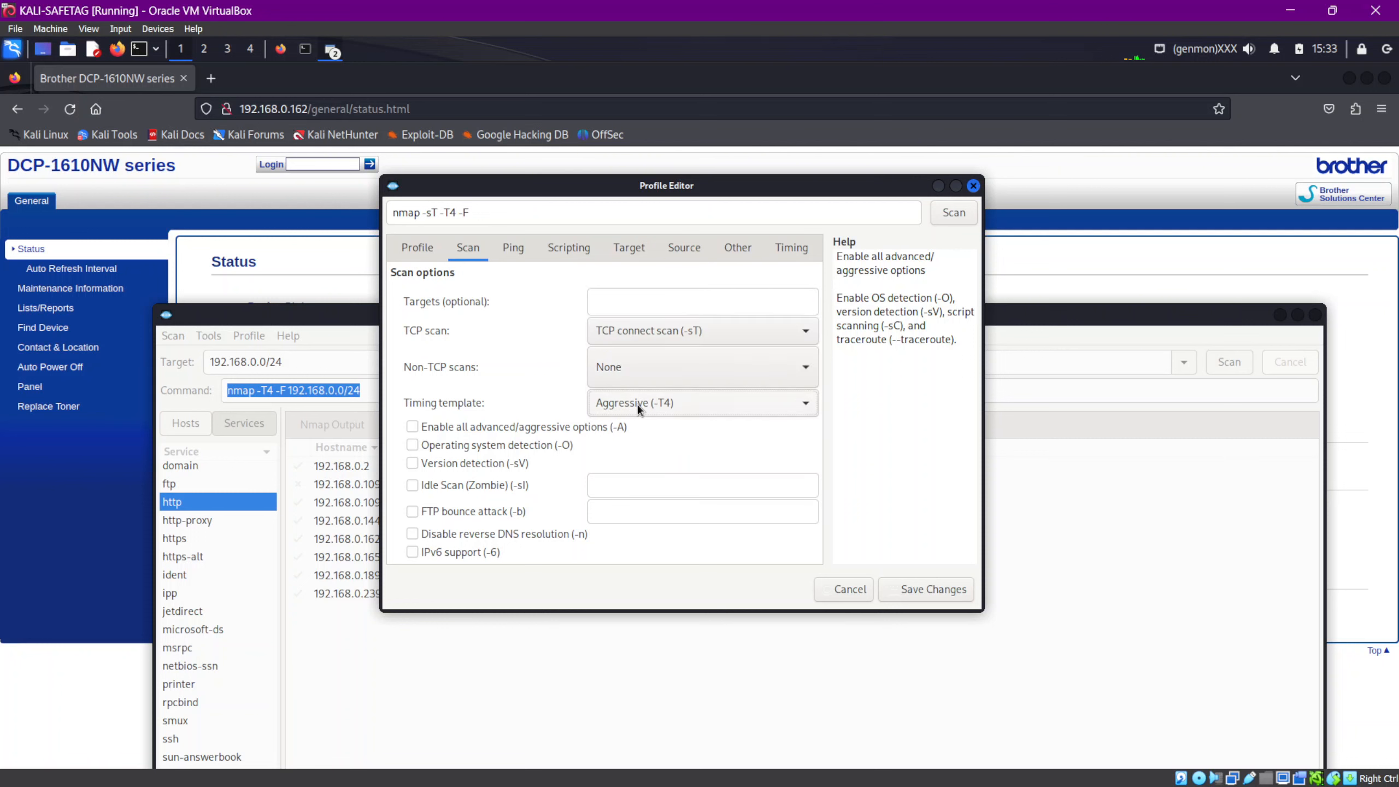
click(647, 407)
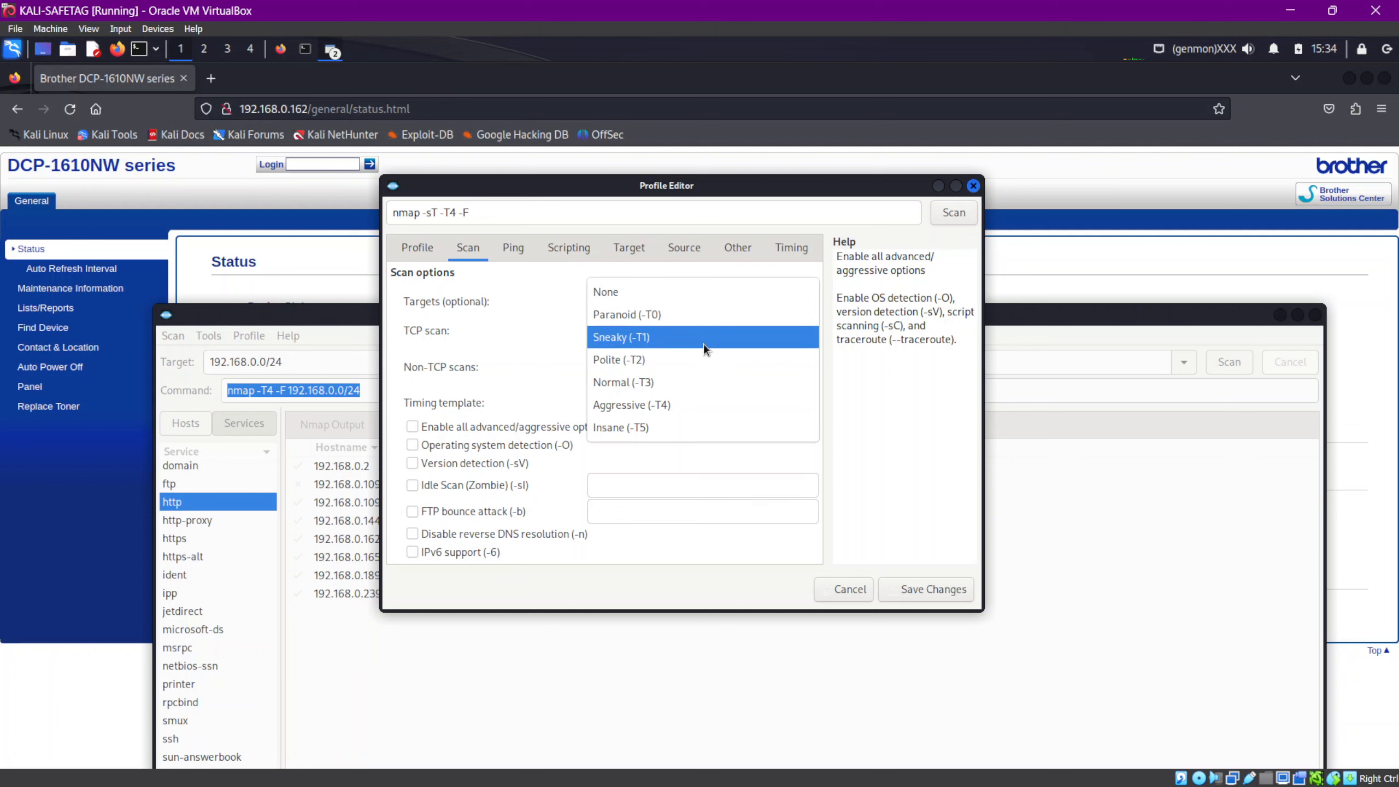
click(691, 384)
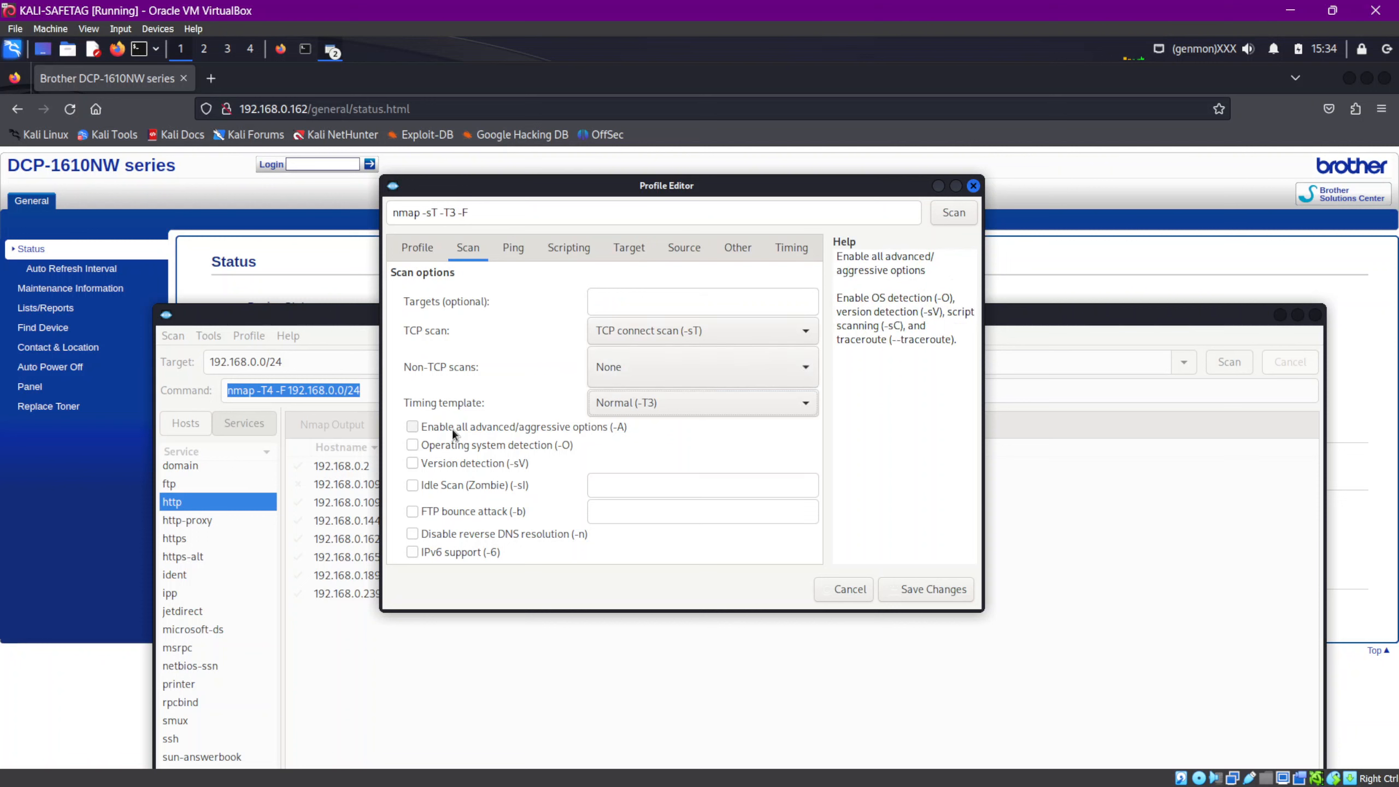
Step: Enable the advanced/aggressive options (-A), operating system detection (-O) and version detection (-sV), leaving IPv6 support (-6) disabled
click(523, 428)
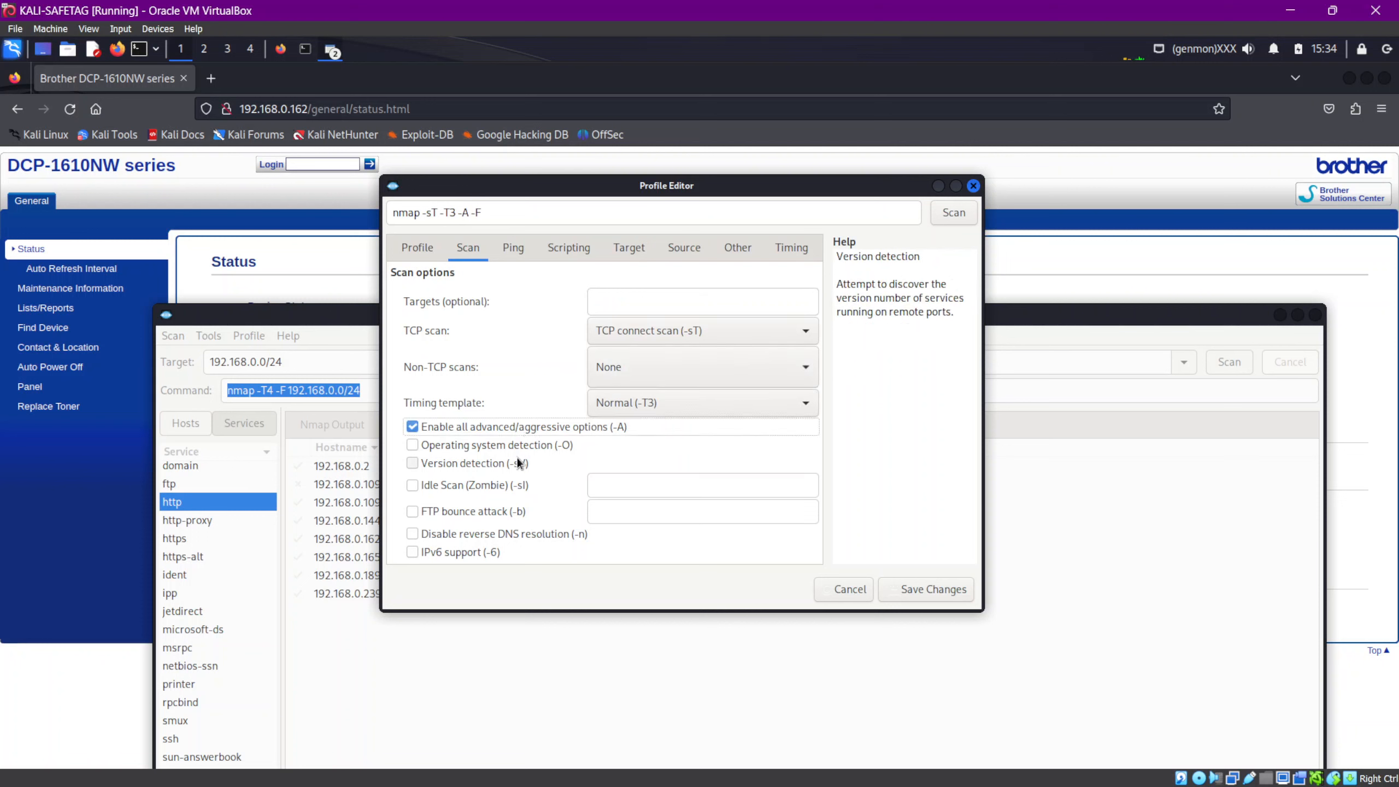
click(528, 447)
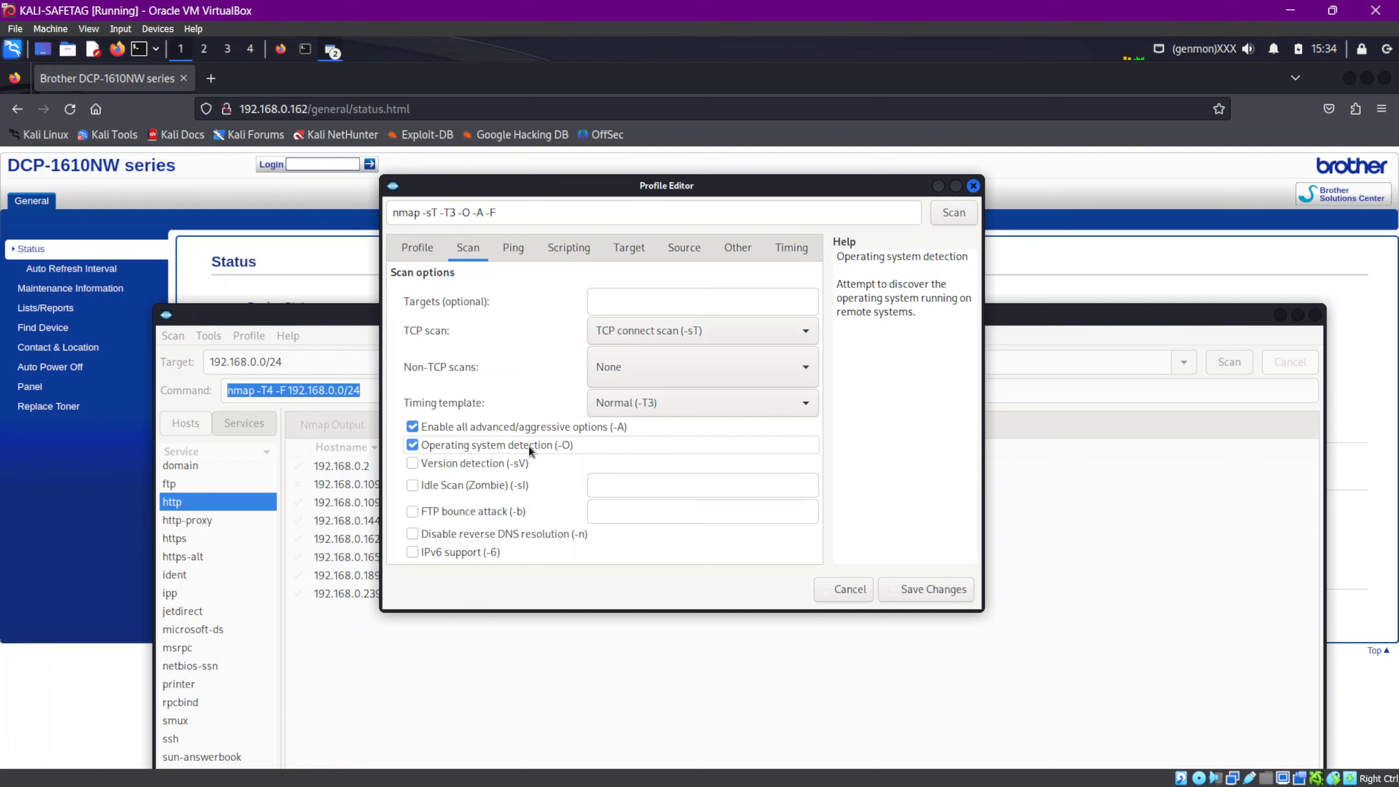
click(507, 467)
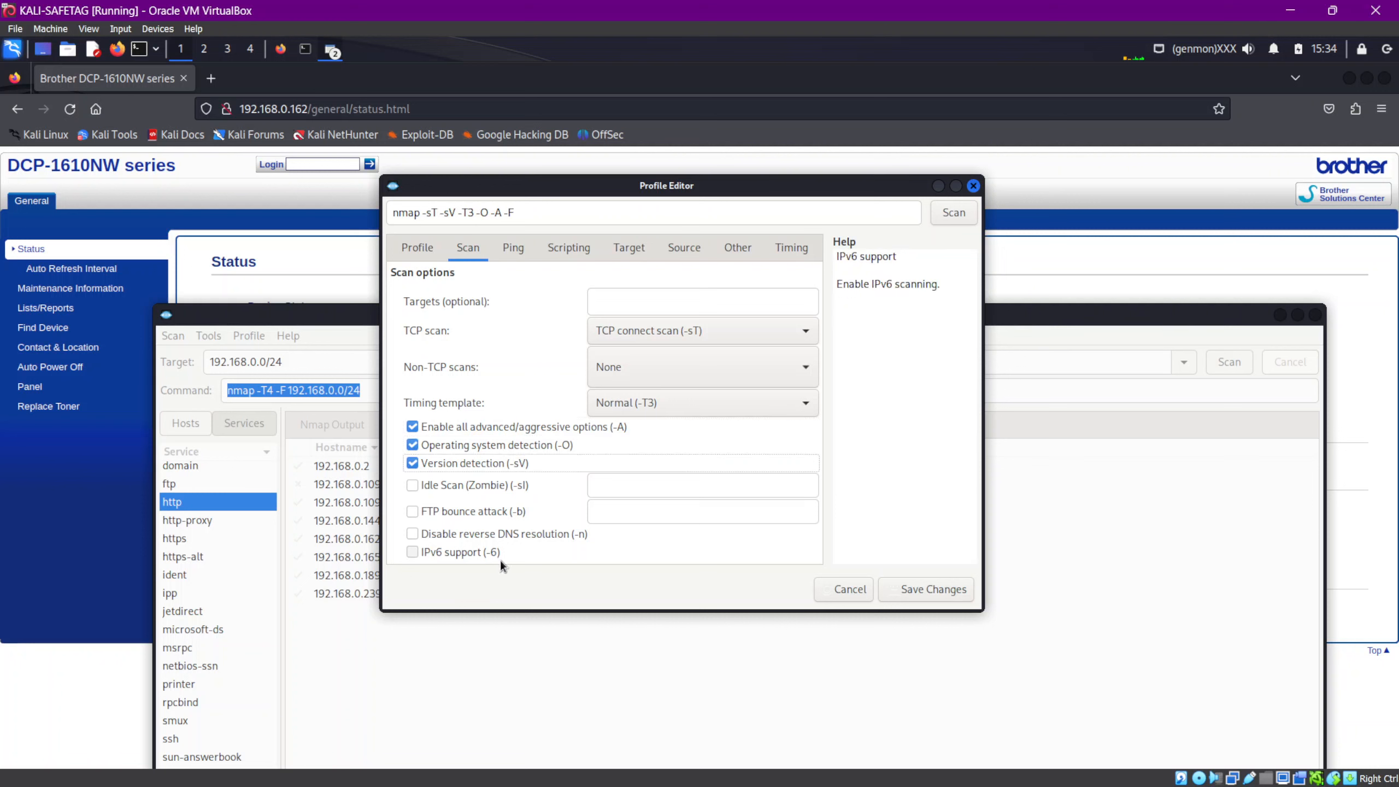
click(466, 551)
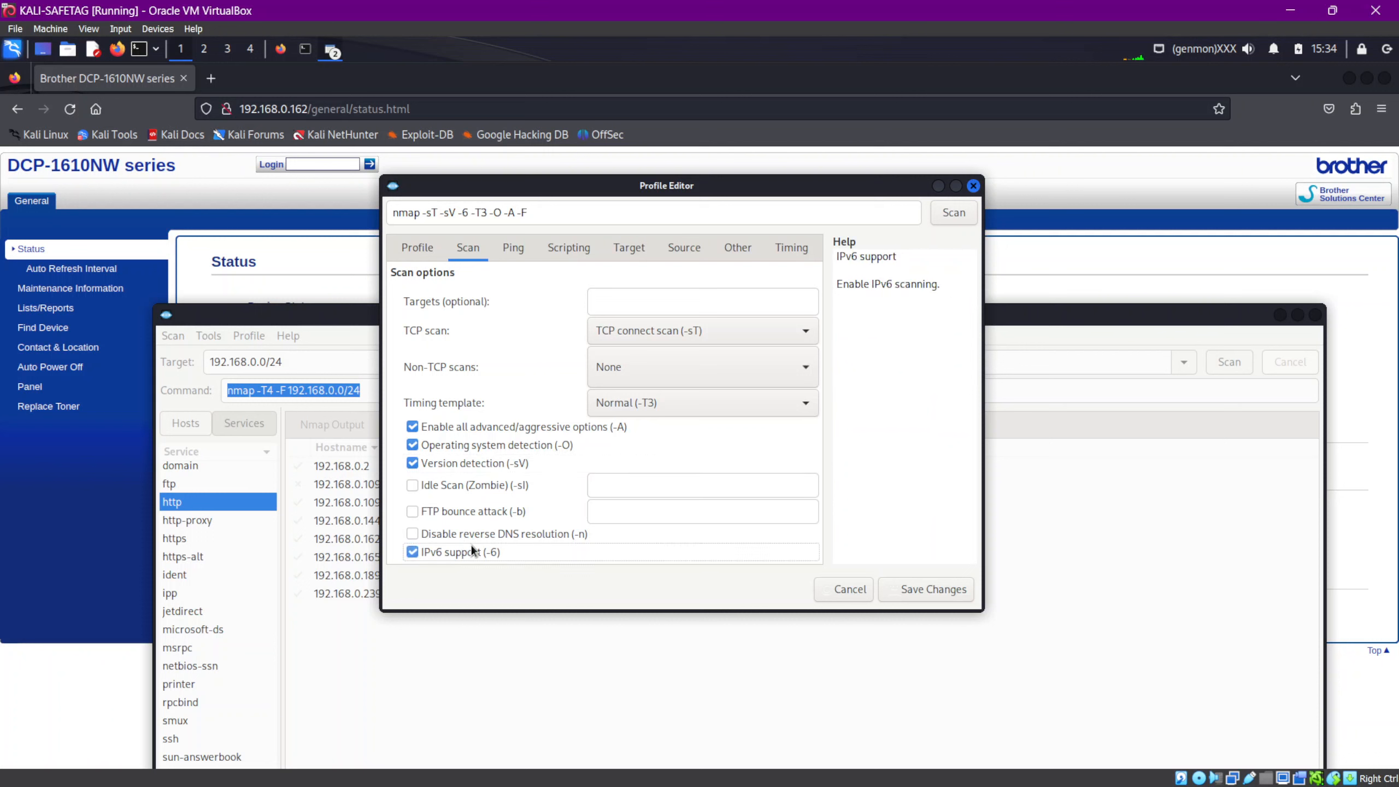
click(475, 554)
Step: Try the "Don't ping before scanning" (-Pn) ping option, review the ping options' help and leave -Pn disabled
click(518, 251)
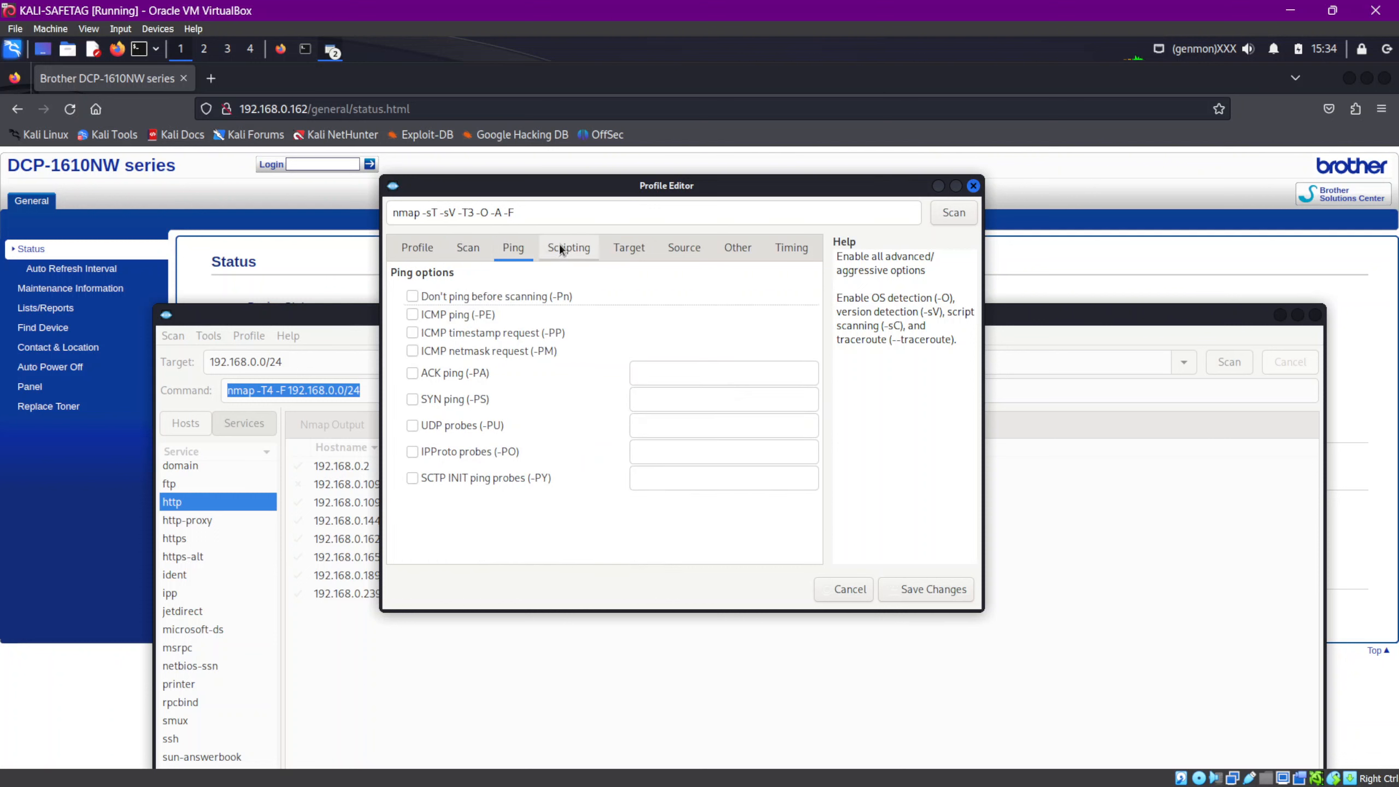
click(532, 297)
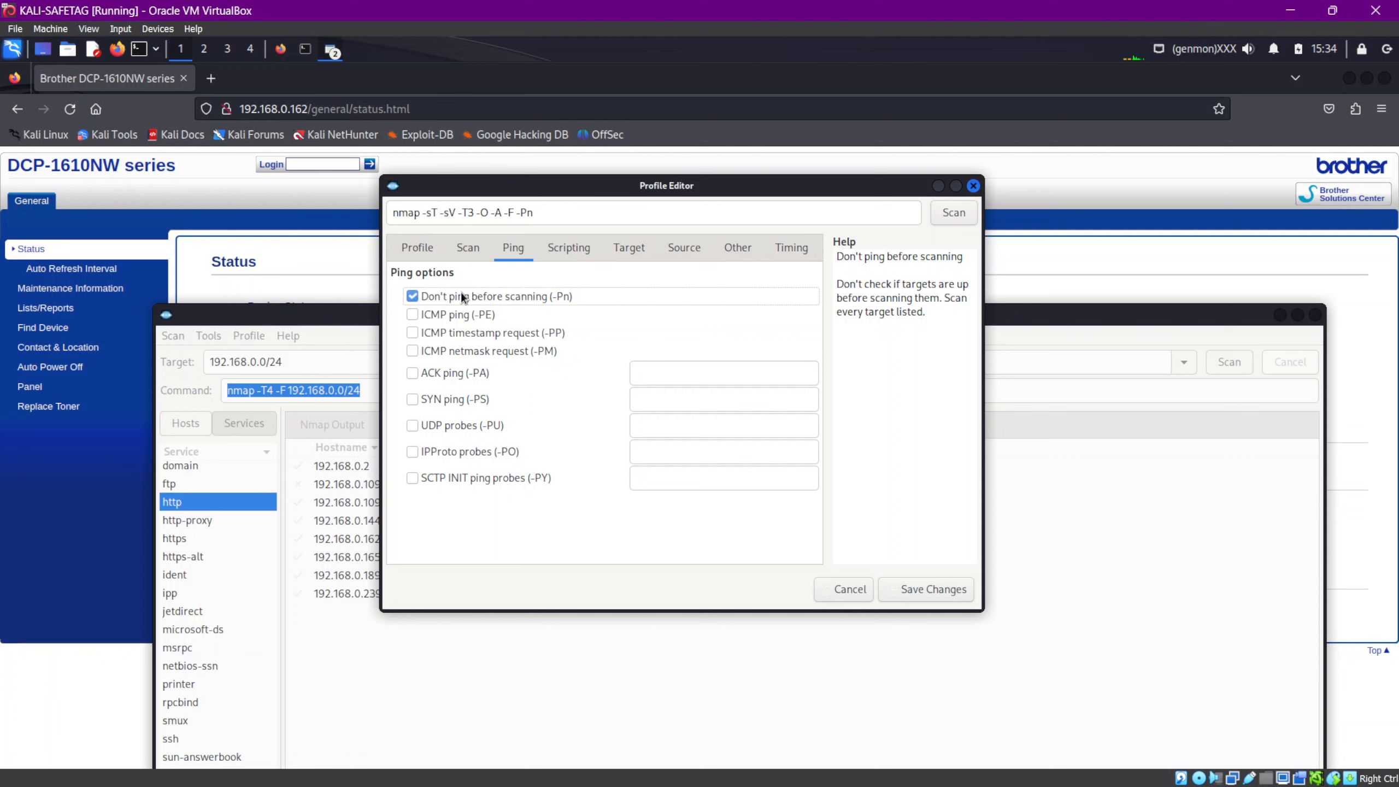
click(523, 297)
click(521, 295)
click(521, 297)
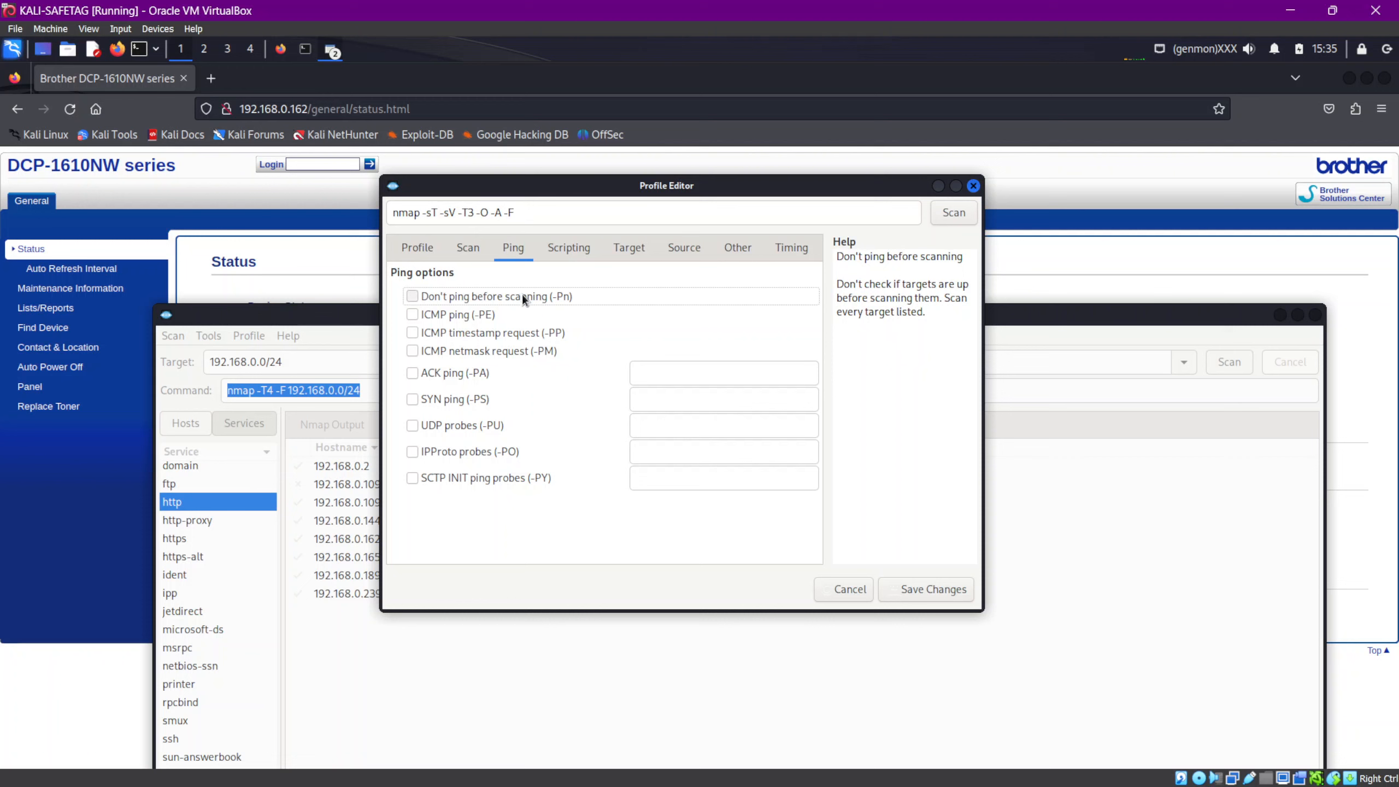
click(527, 298)
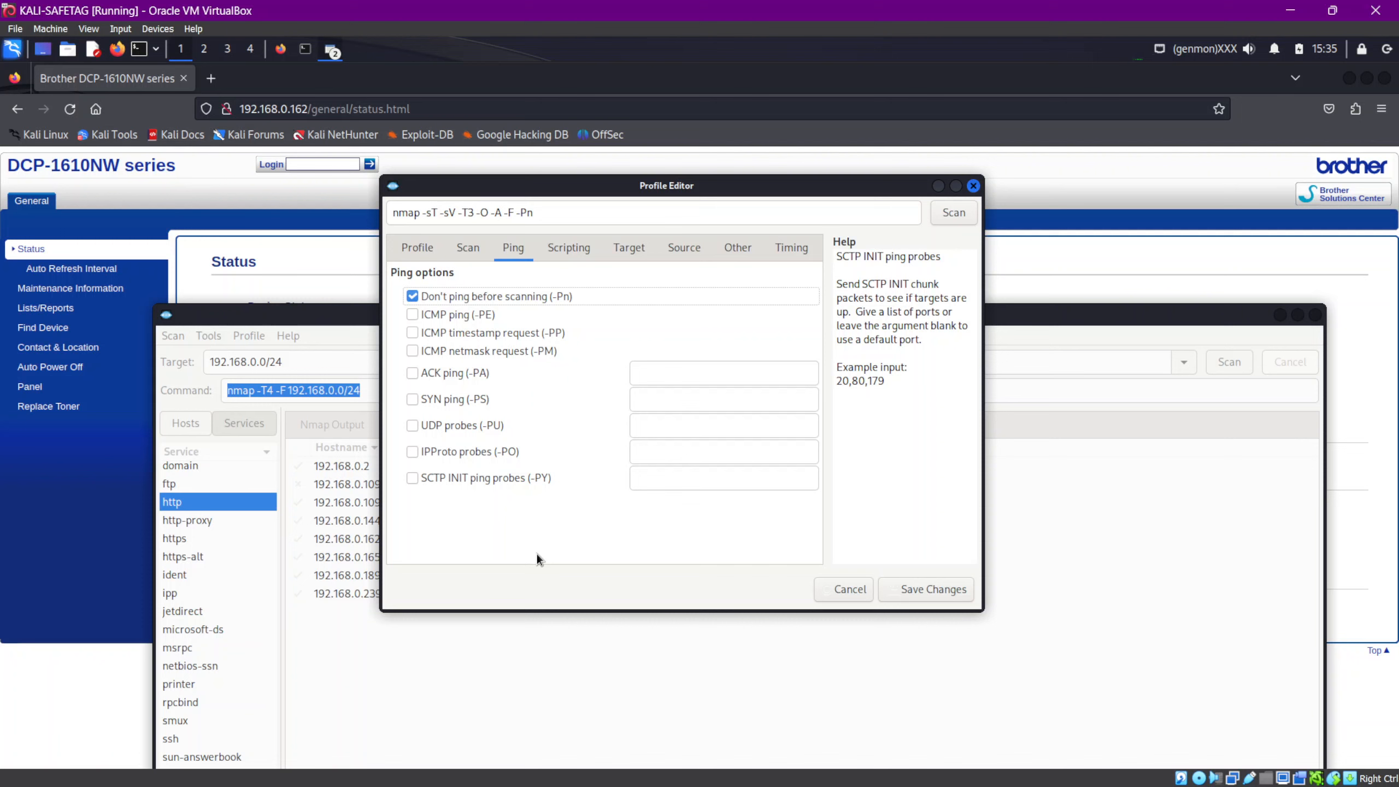
click(498, 300)
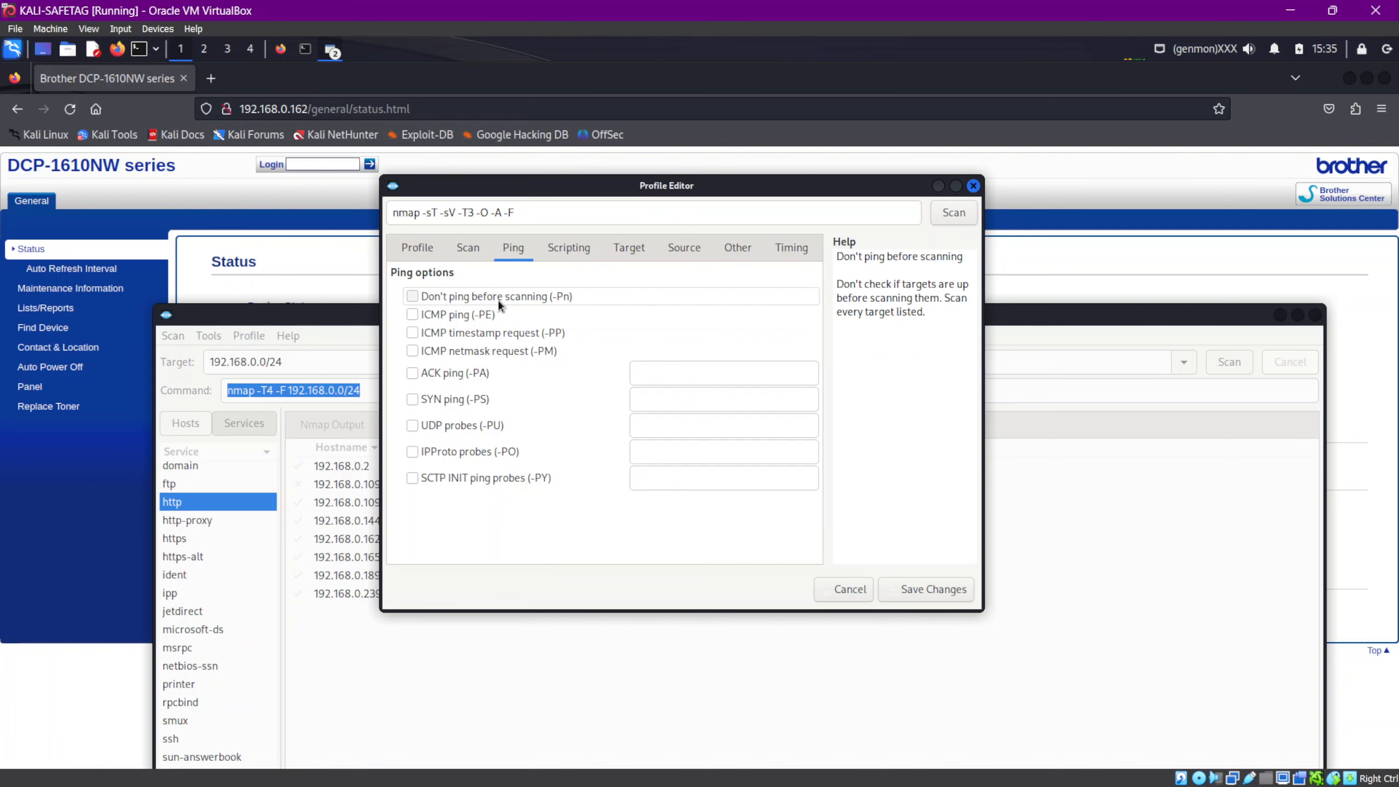
Step: Browse the list of installed Nmap scripts from acarsd-info down to the citrix scripts
click(571, 249)
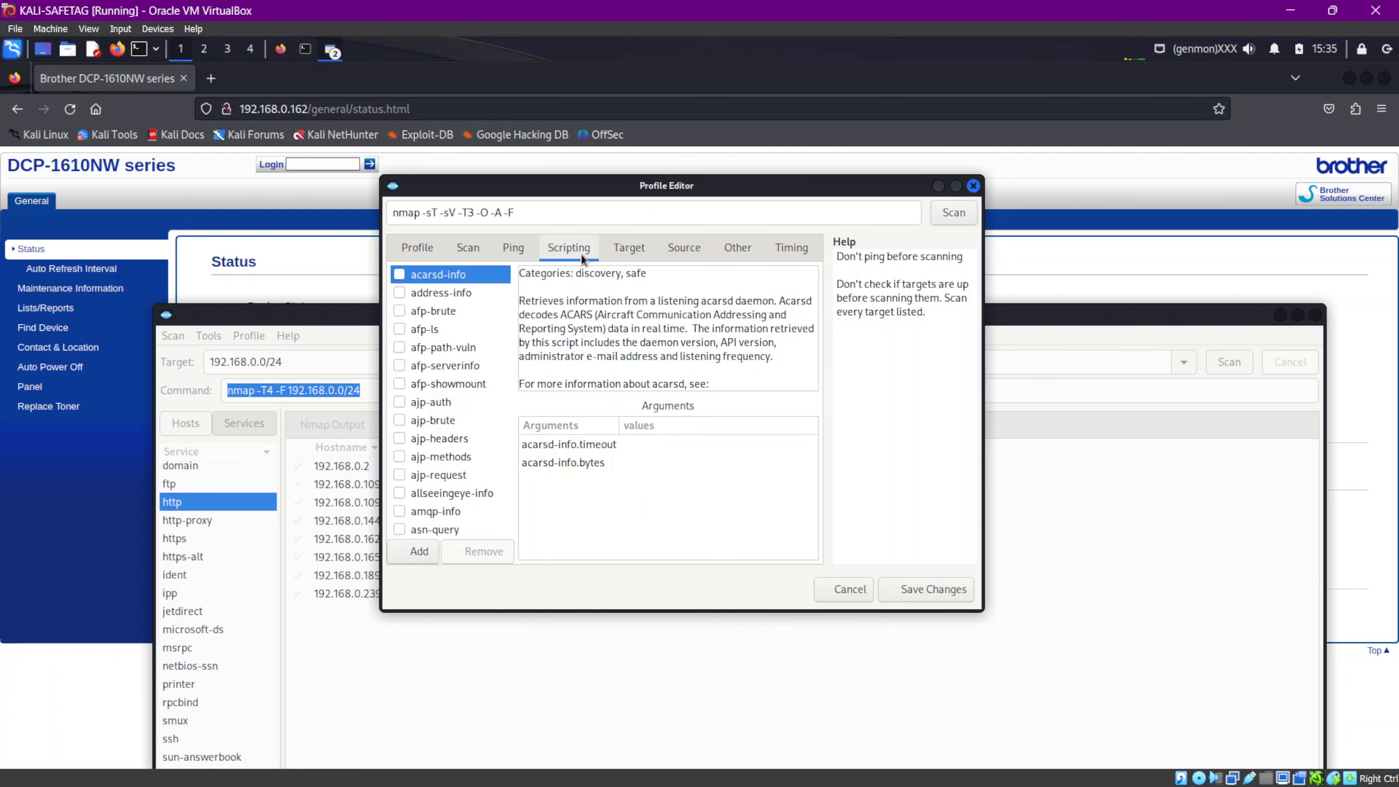
scroll(468, 429, down, 15)
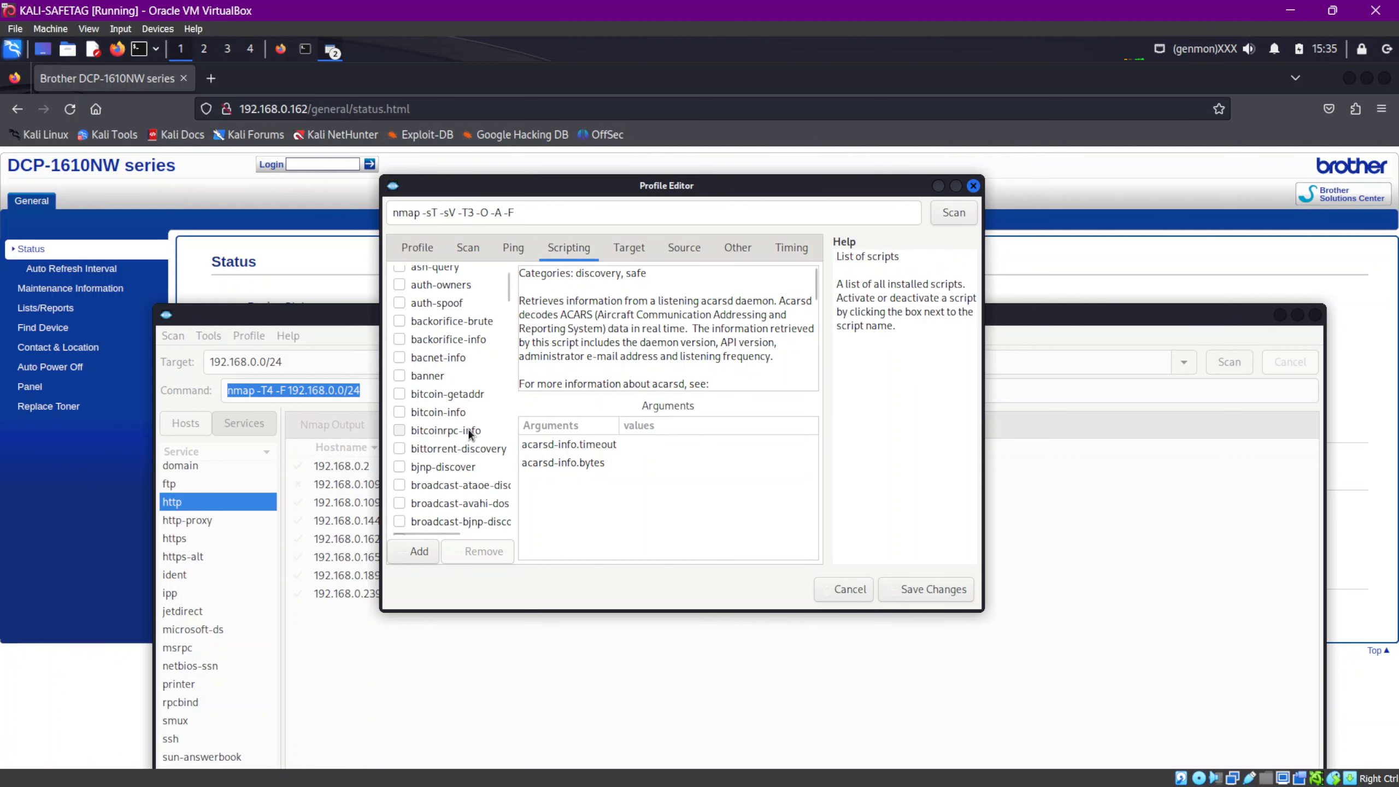
drag(509, 323, 510, 277)
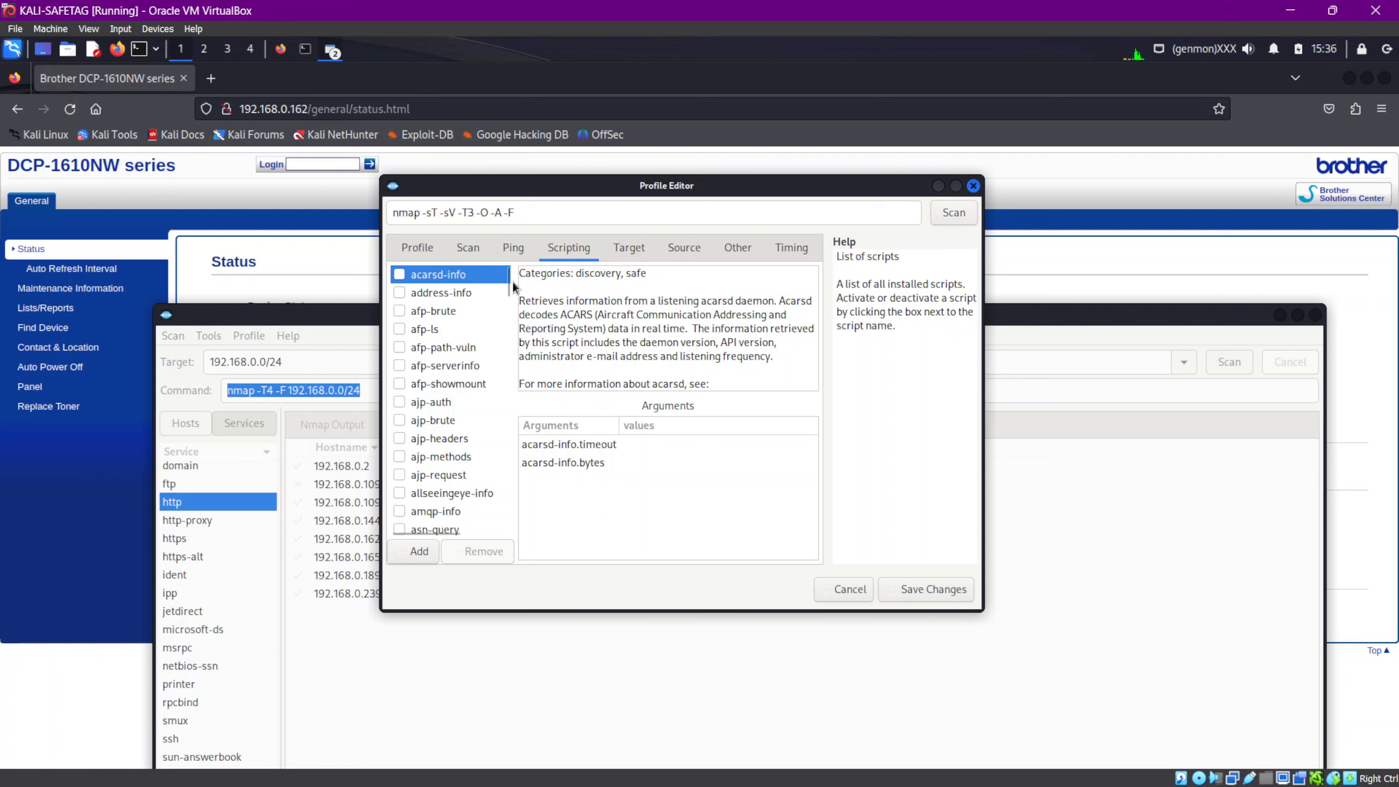
scroll(510, 286, down, 10)
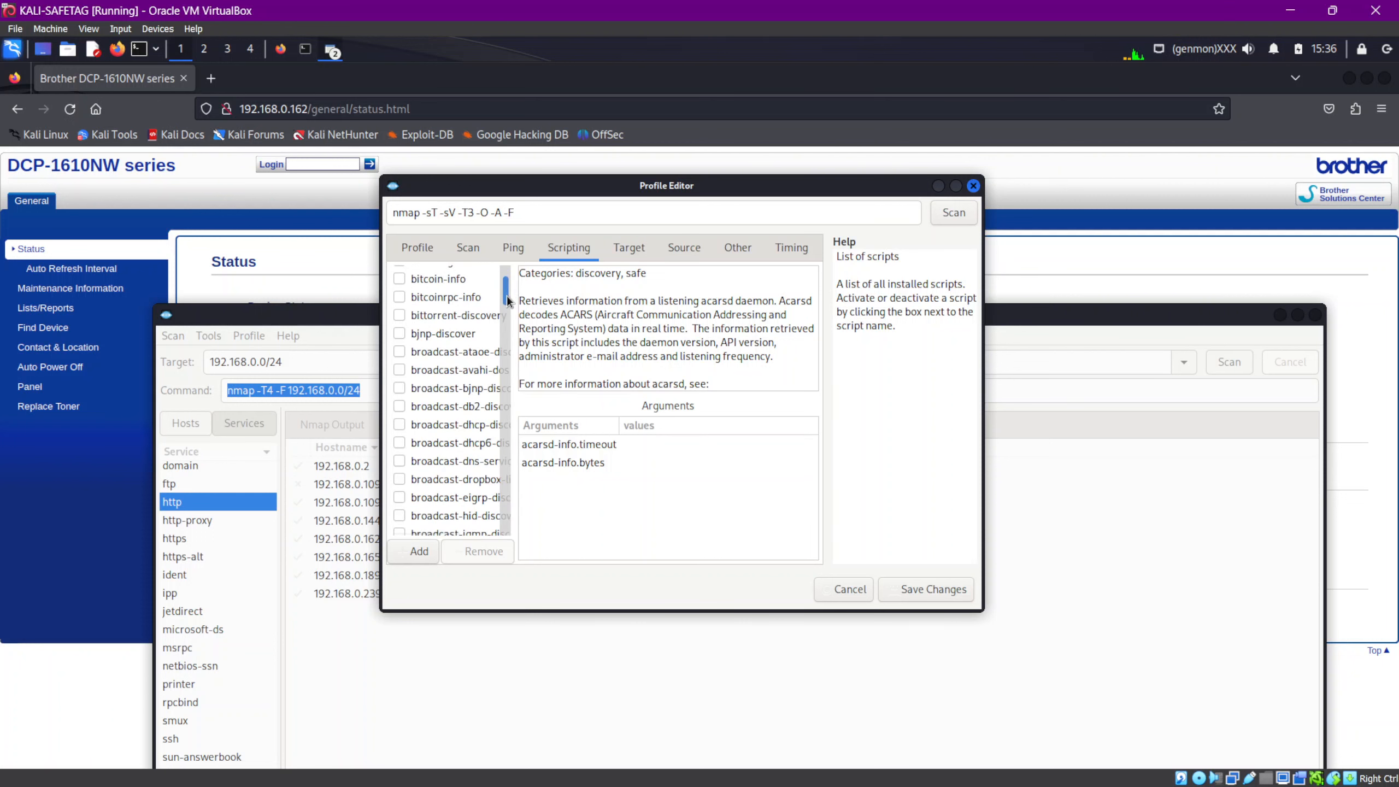
scroll(465, 375, down, 5)
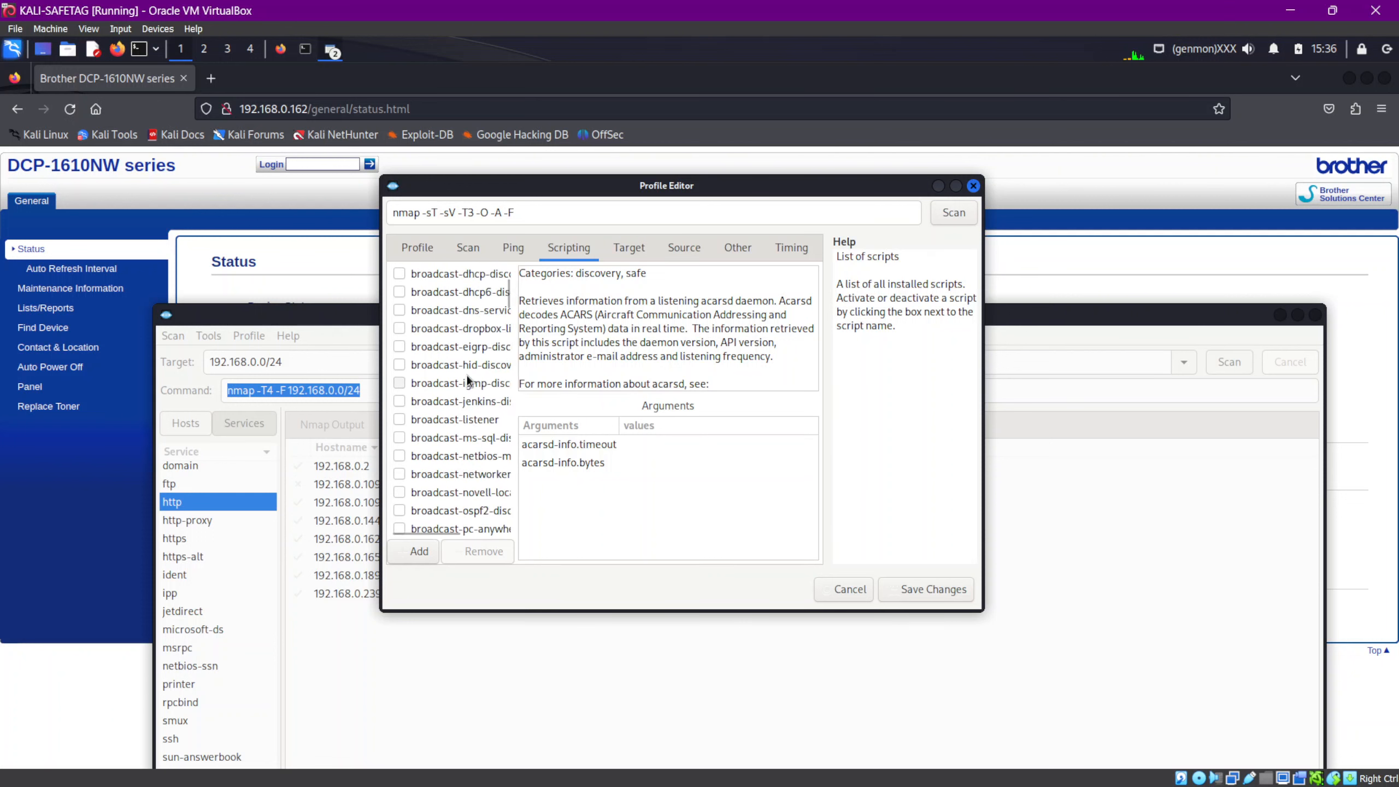
scroll(467, 376, down, 6)
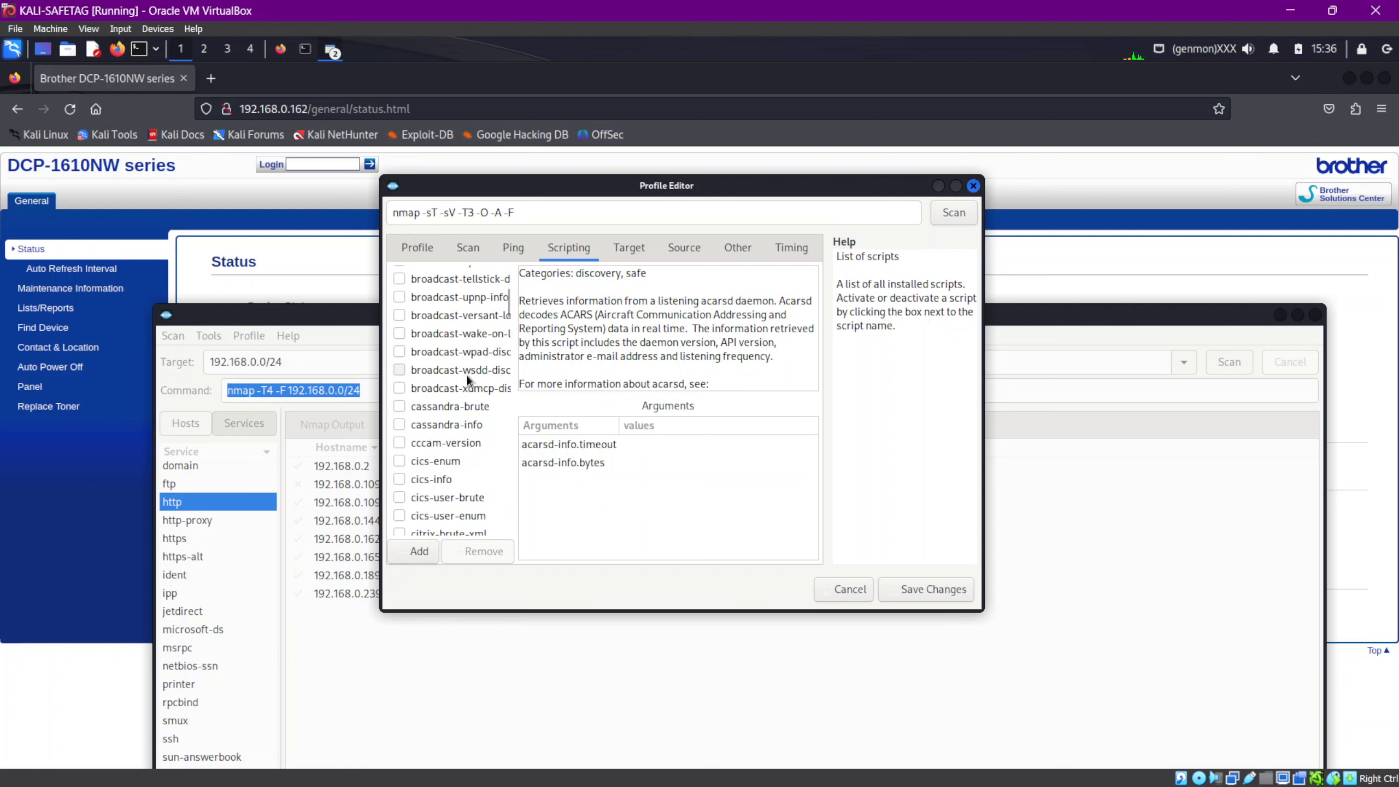
scroll(454, 458, down, 2)
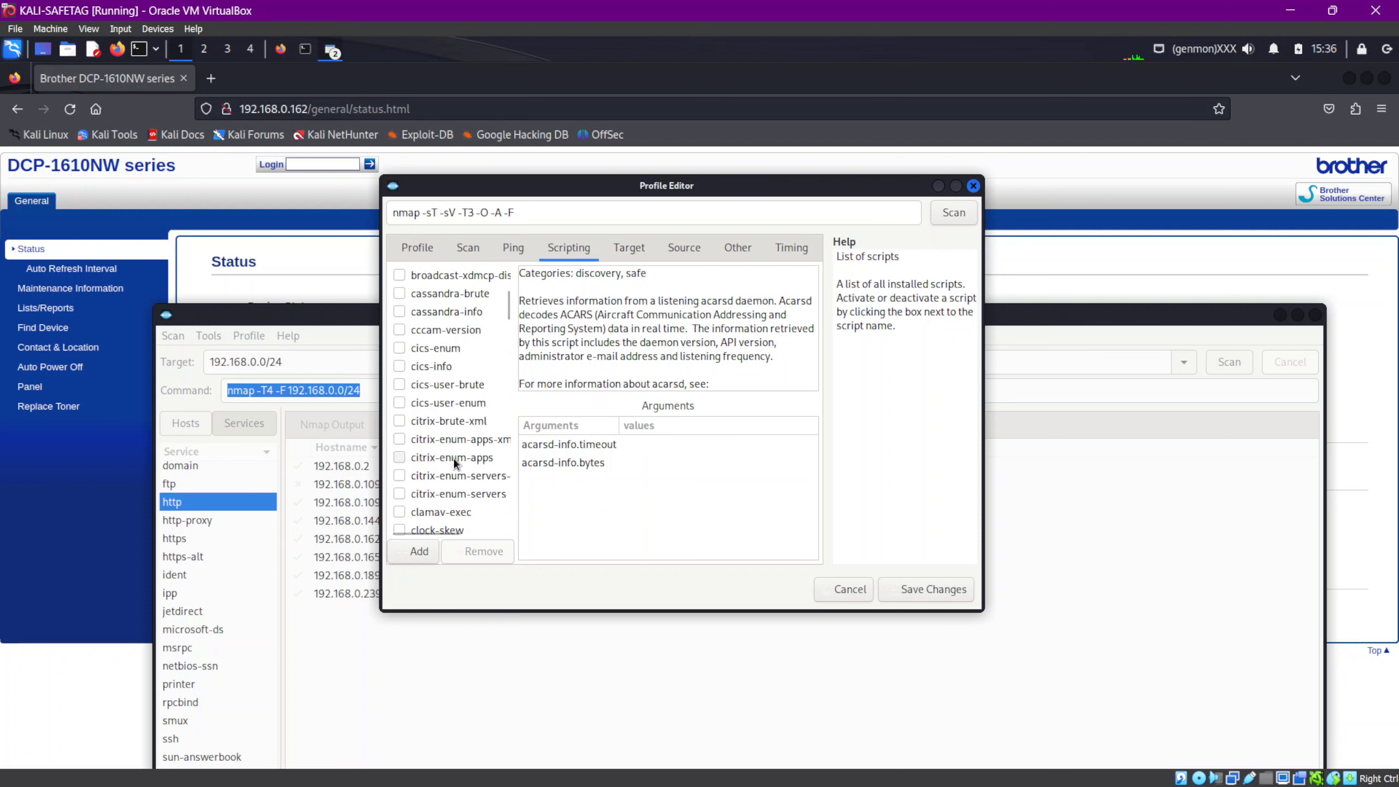
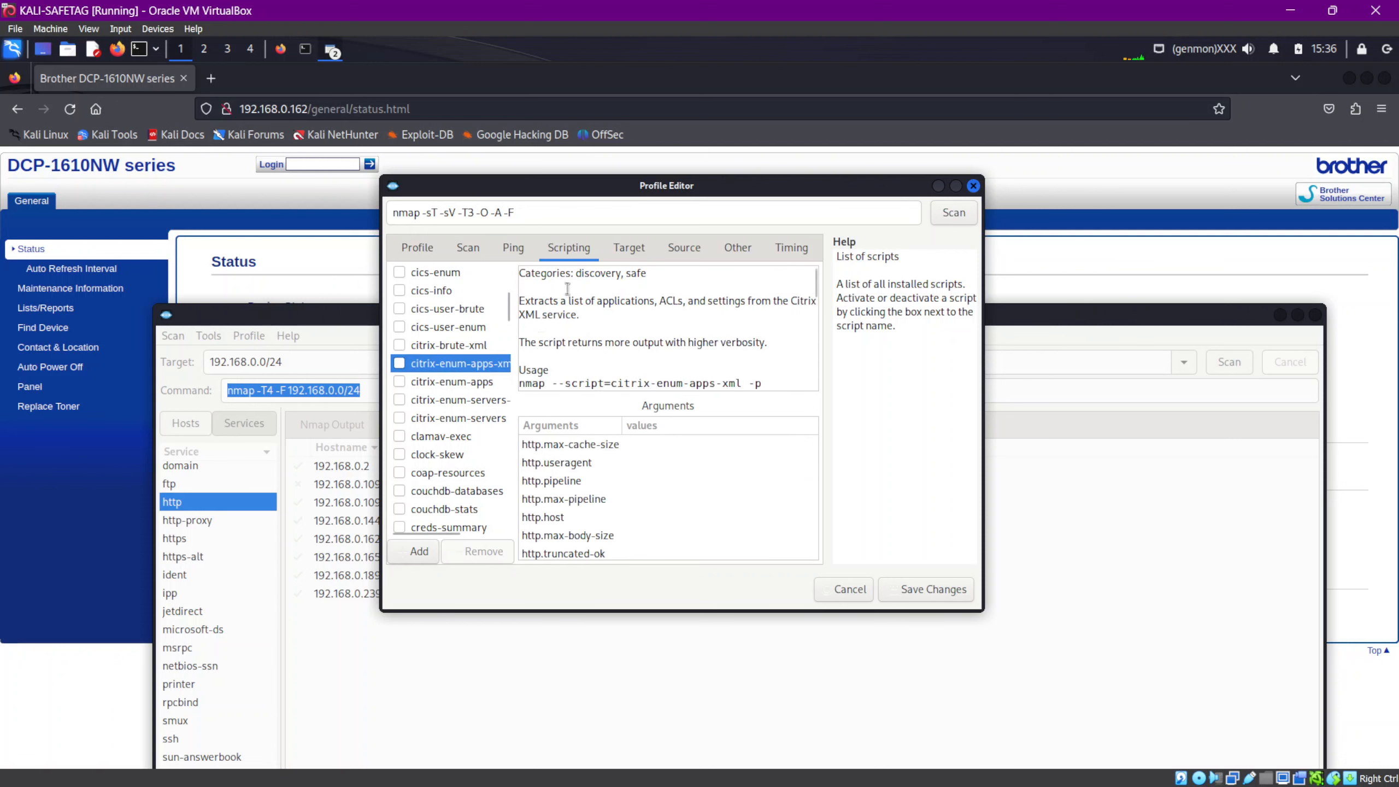
Step: Examine the categories of the citrix-enum-apps-xml script and compare them with those of cics-user-brute
drag(574, 273, 627, 273)
click(653, 274)
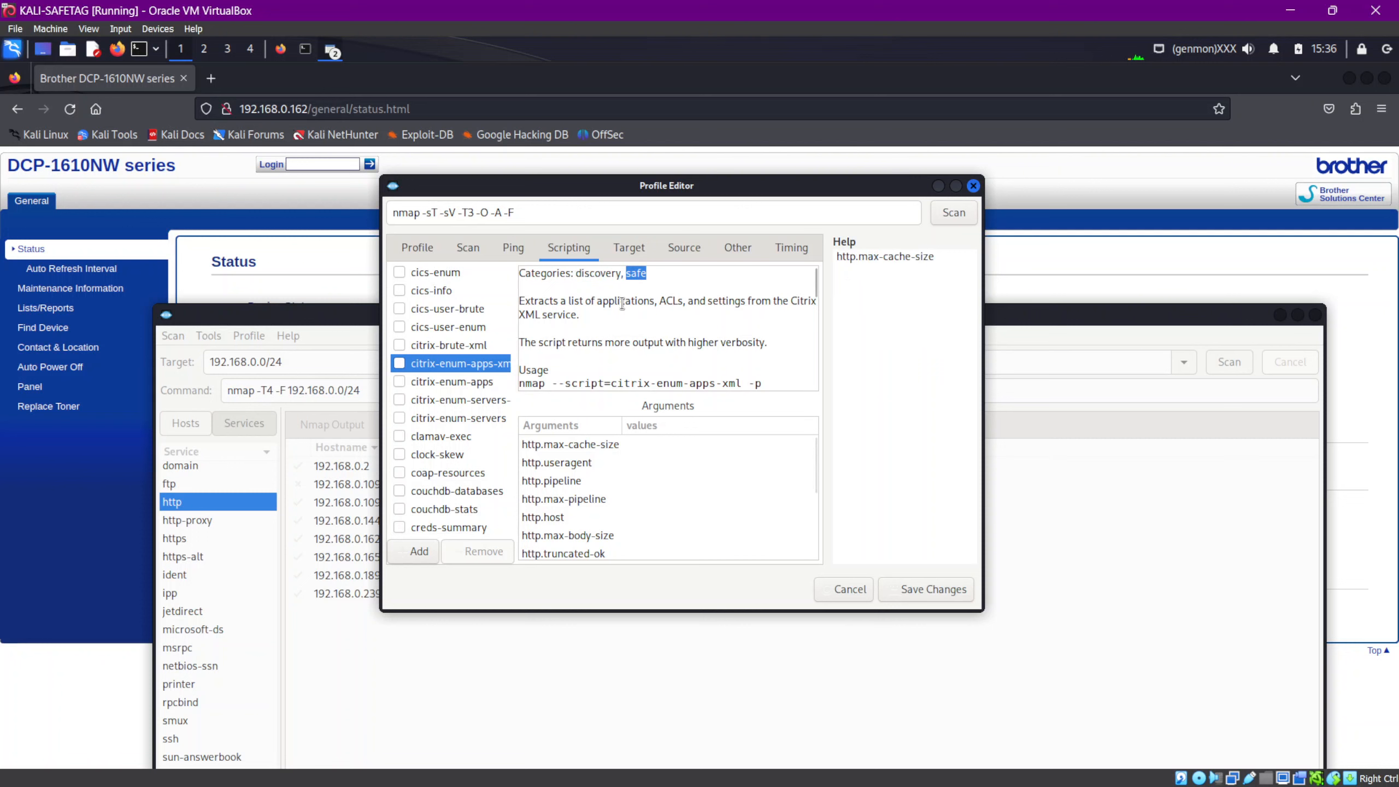
click(433, 304)
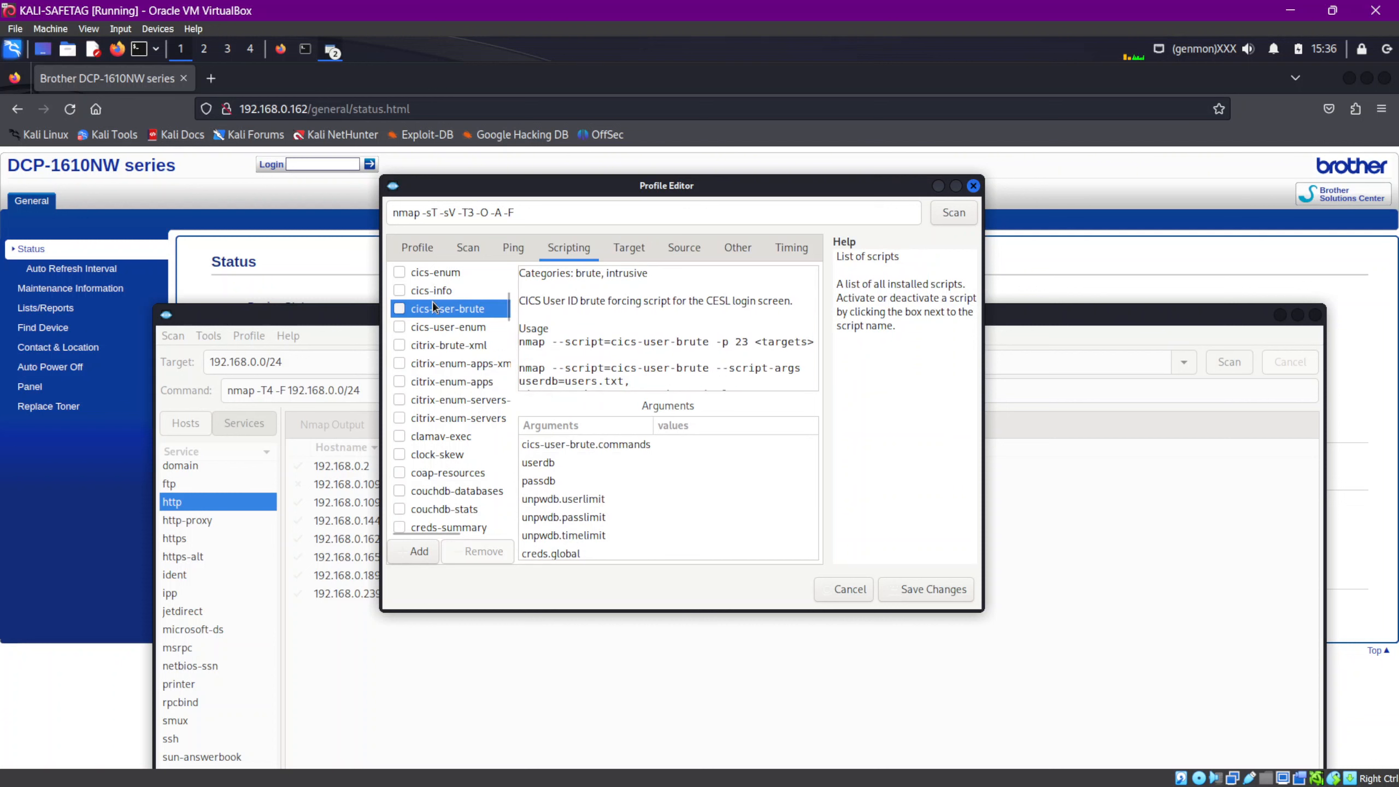
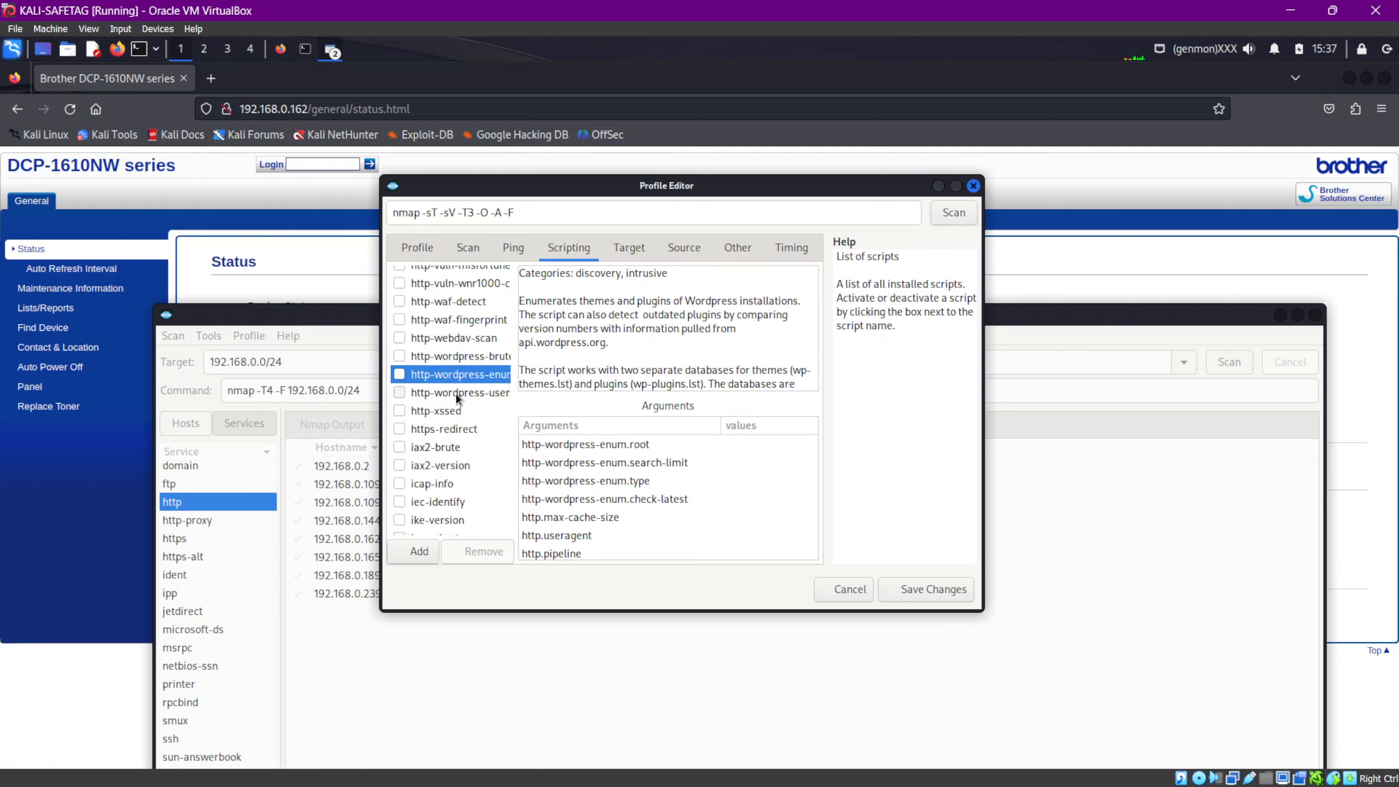
Step: Read the description of the http-wordpress-users script and browse the script list onward through the ip, ldap and nfs scripts
click(456, 394)
scroll(460, 447, down, 3)
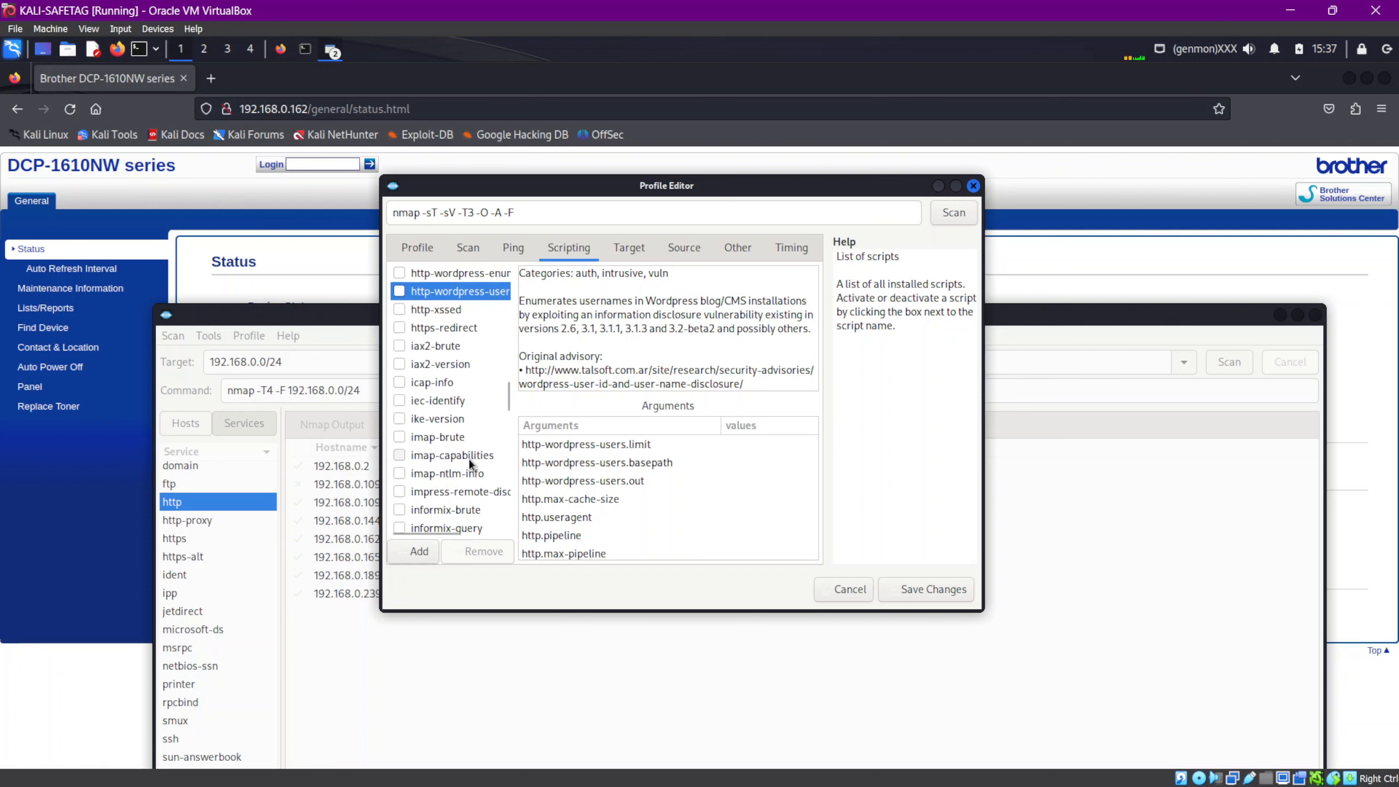
scroll(472, 472, down, 3)
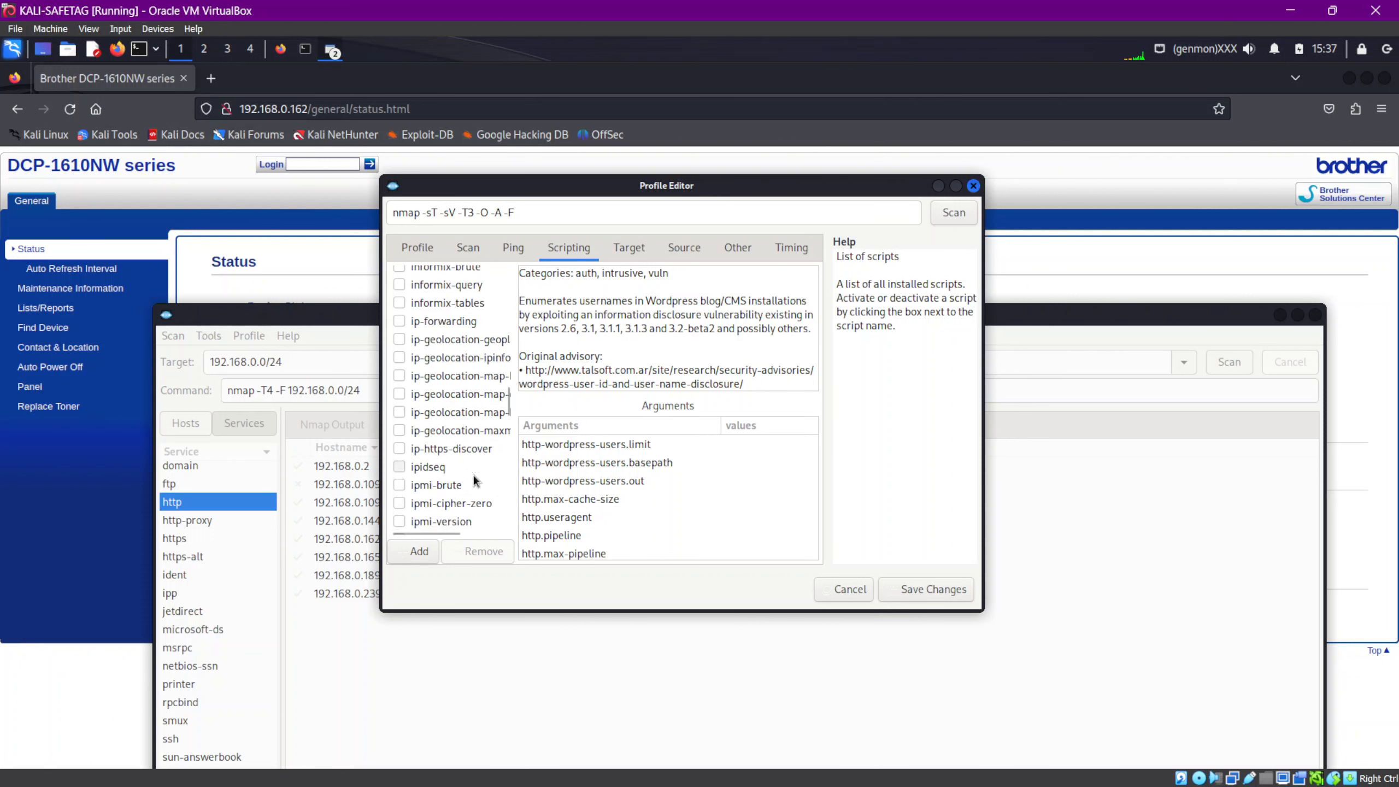
scroll(472, 474, down, 6)
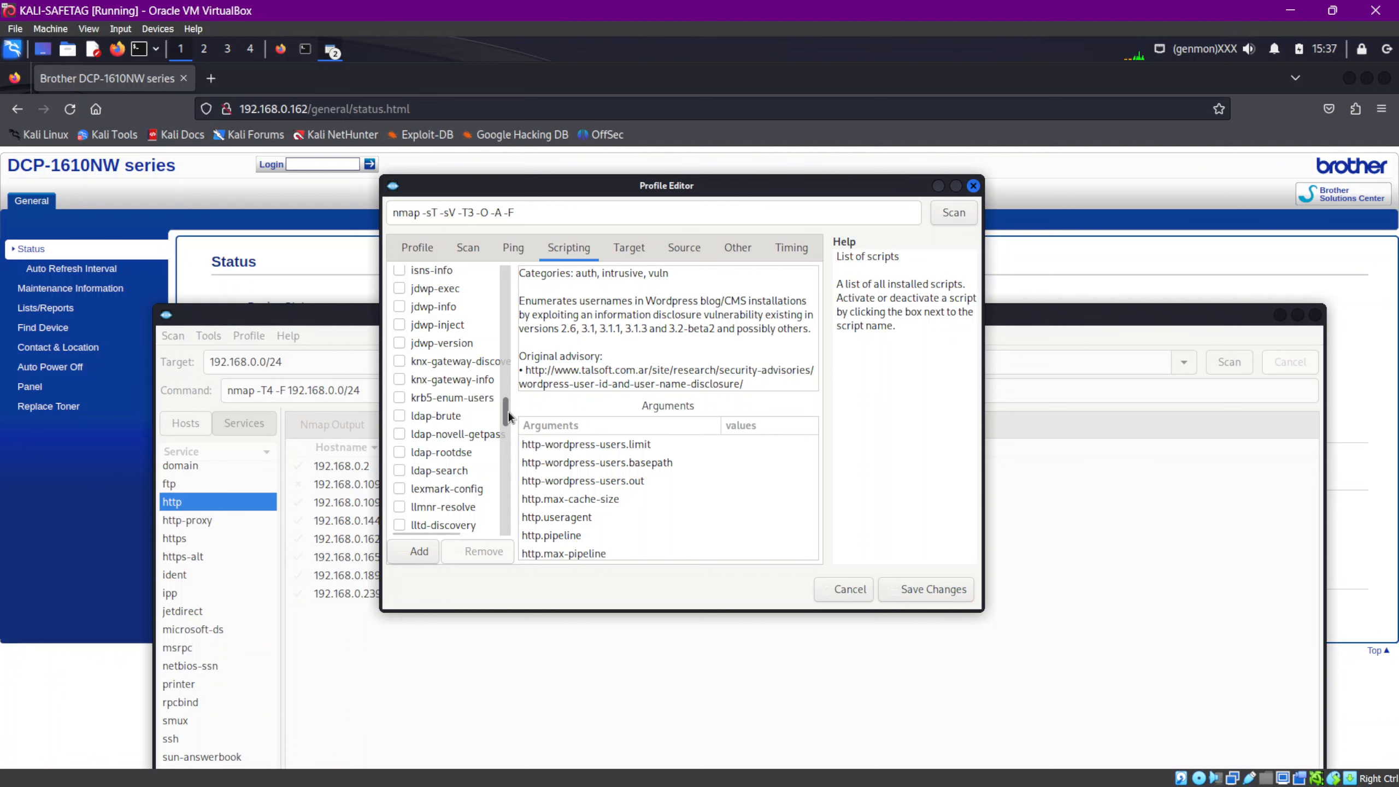
mouse_move(509, 411)
mouse_down()
mouse_move(507, 450)
mouse_move(499, 437)
mouse_up()
scroll(470, 418, up, 12)
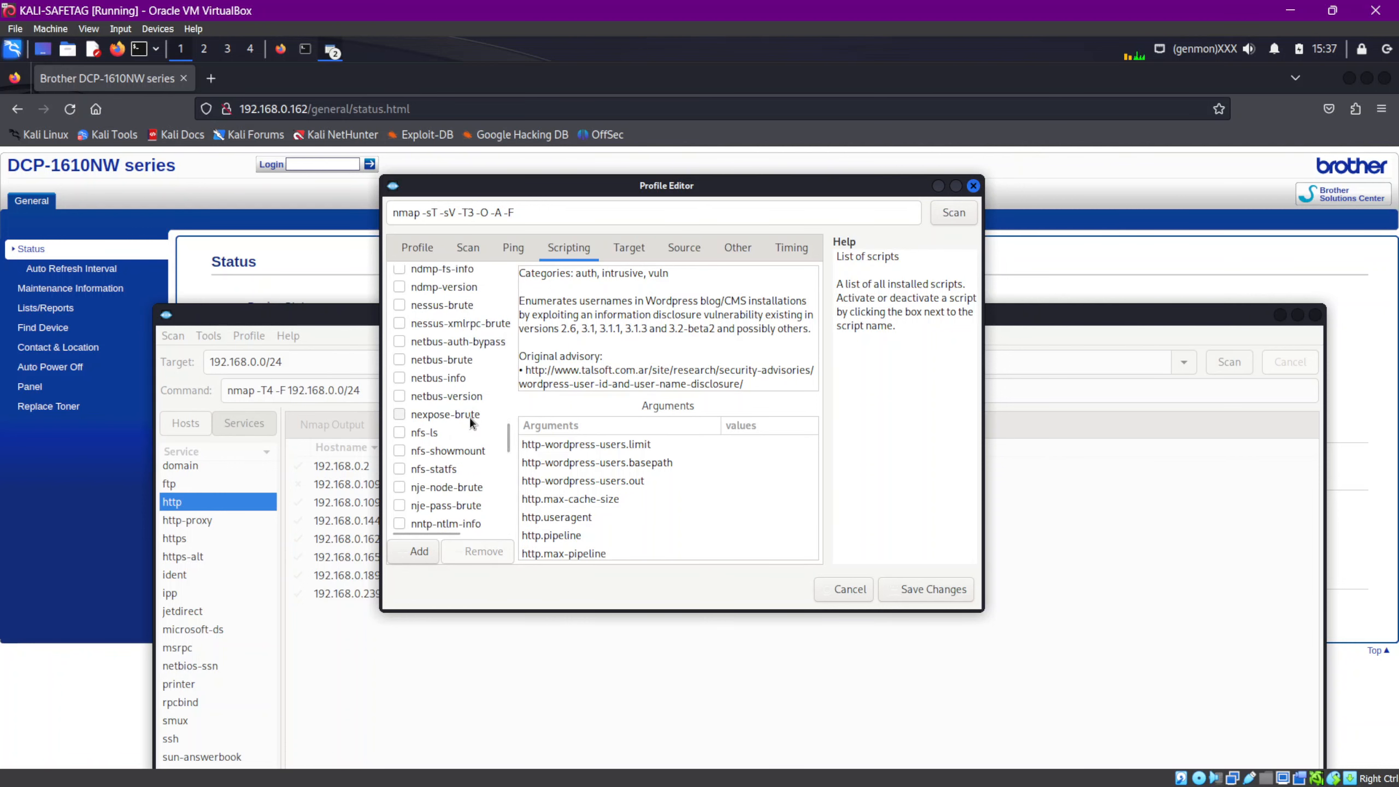
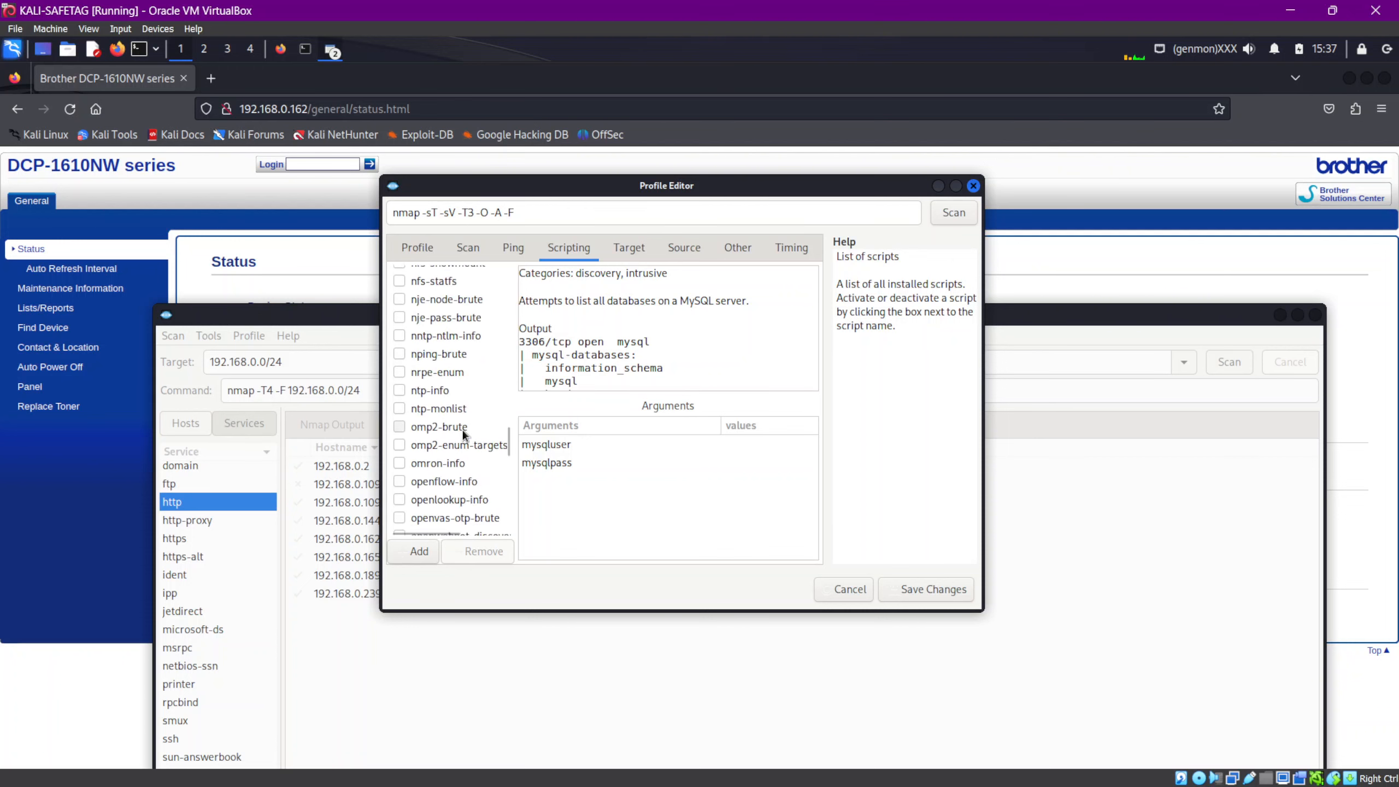
Step: Browse the remaining Nmap scripts through the smb, ssl and vnc entries down to xmpp-info
scroll(463, 444, down, 8)
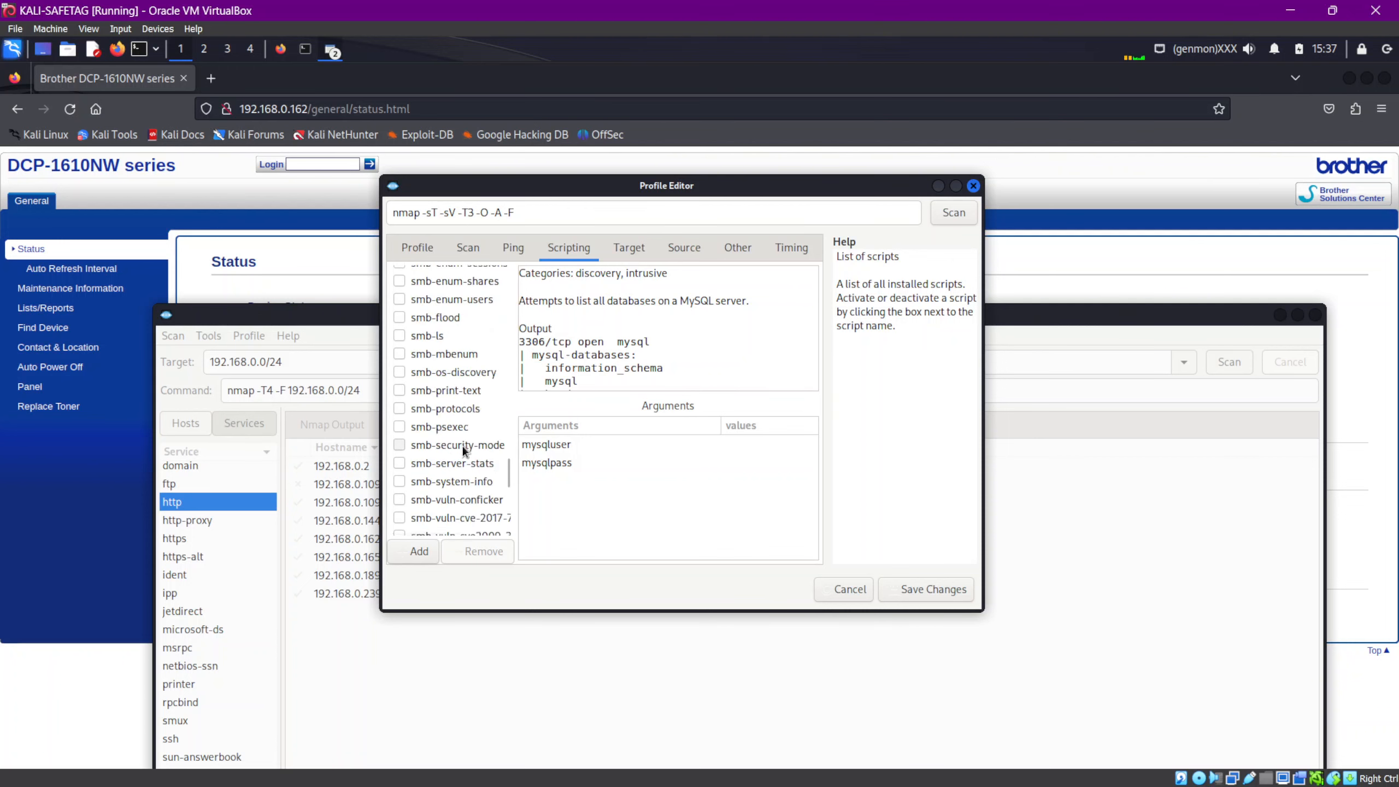
scroll(462, 447, up, 3)
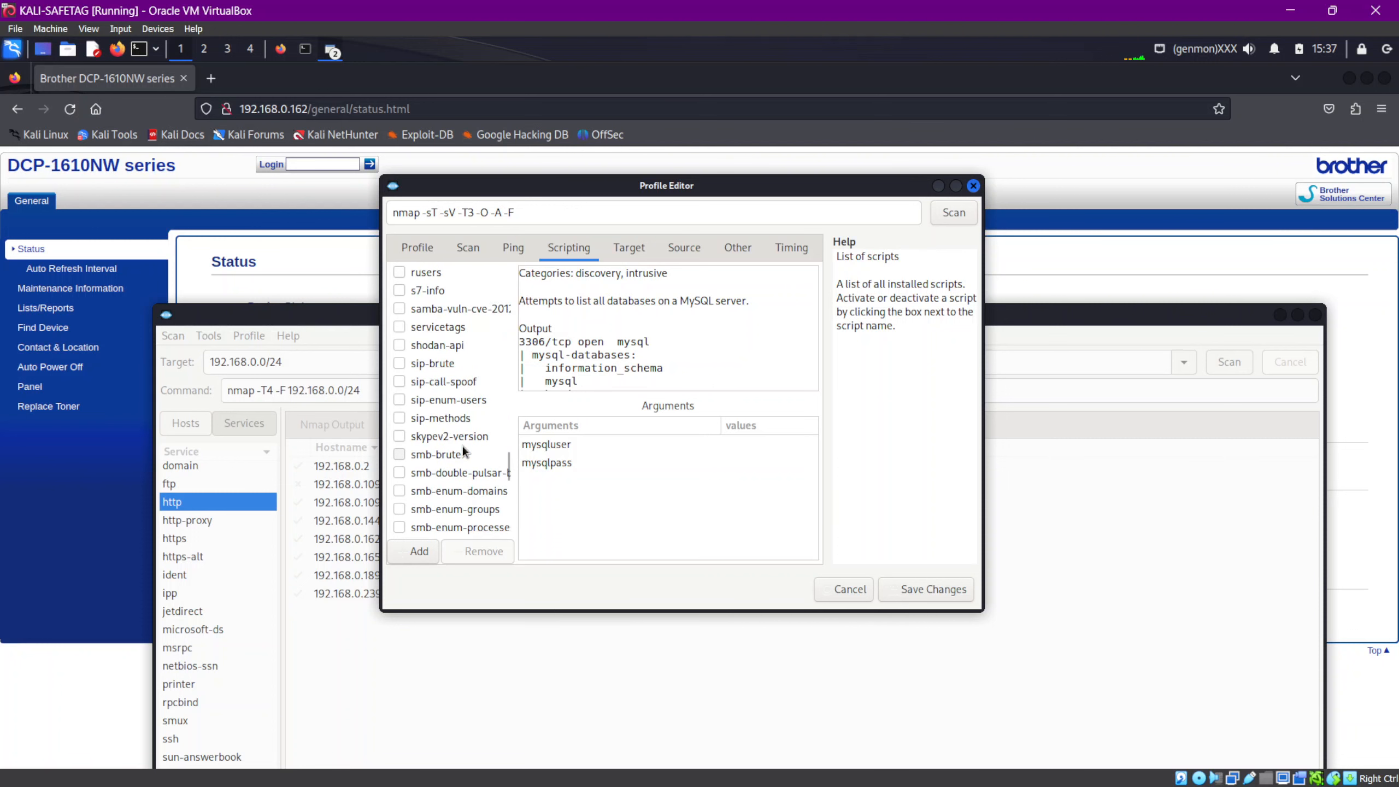
scroll(463, 449, down, 12)
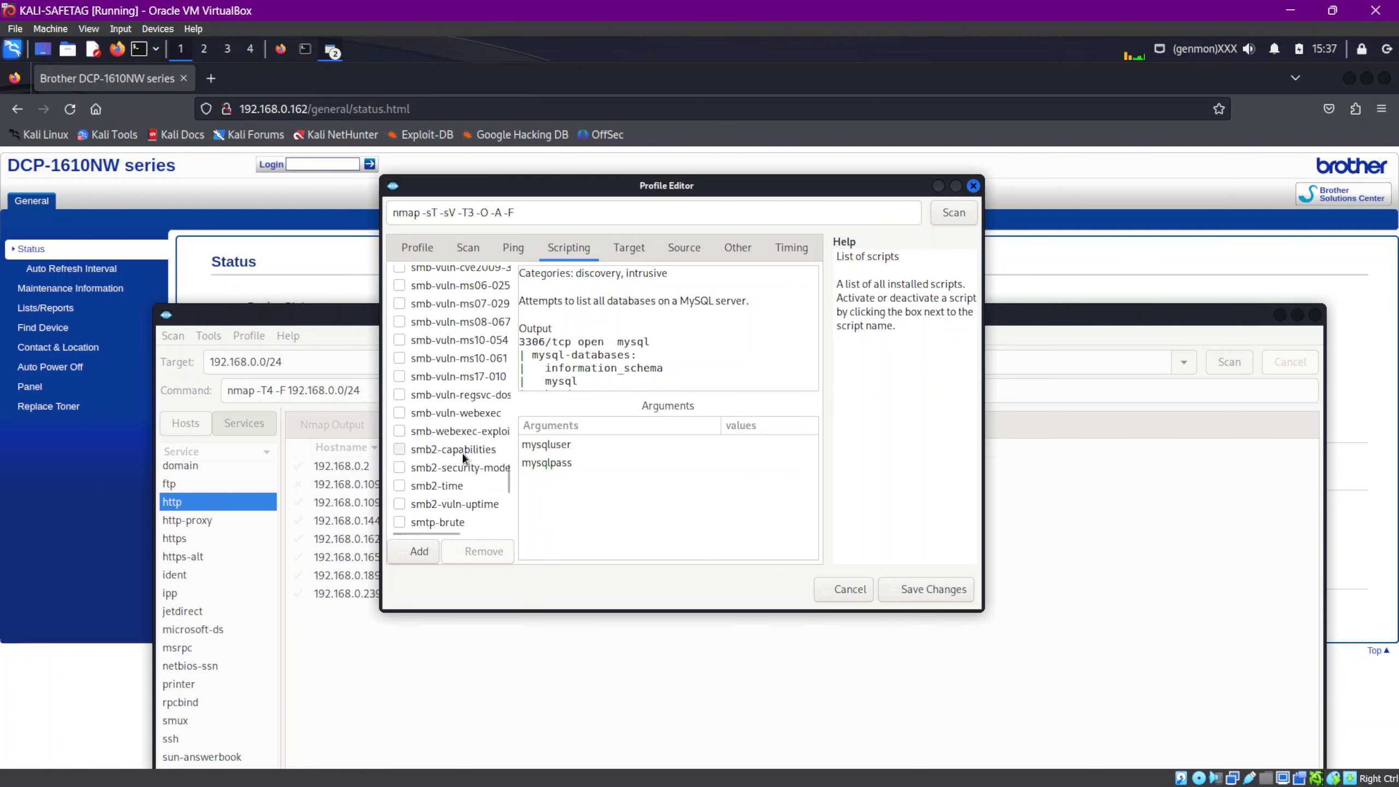
scroll(462, 457, down, 18)
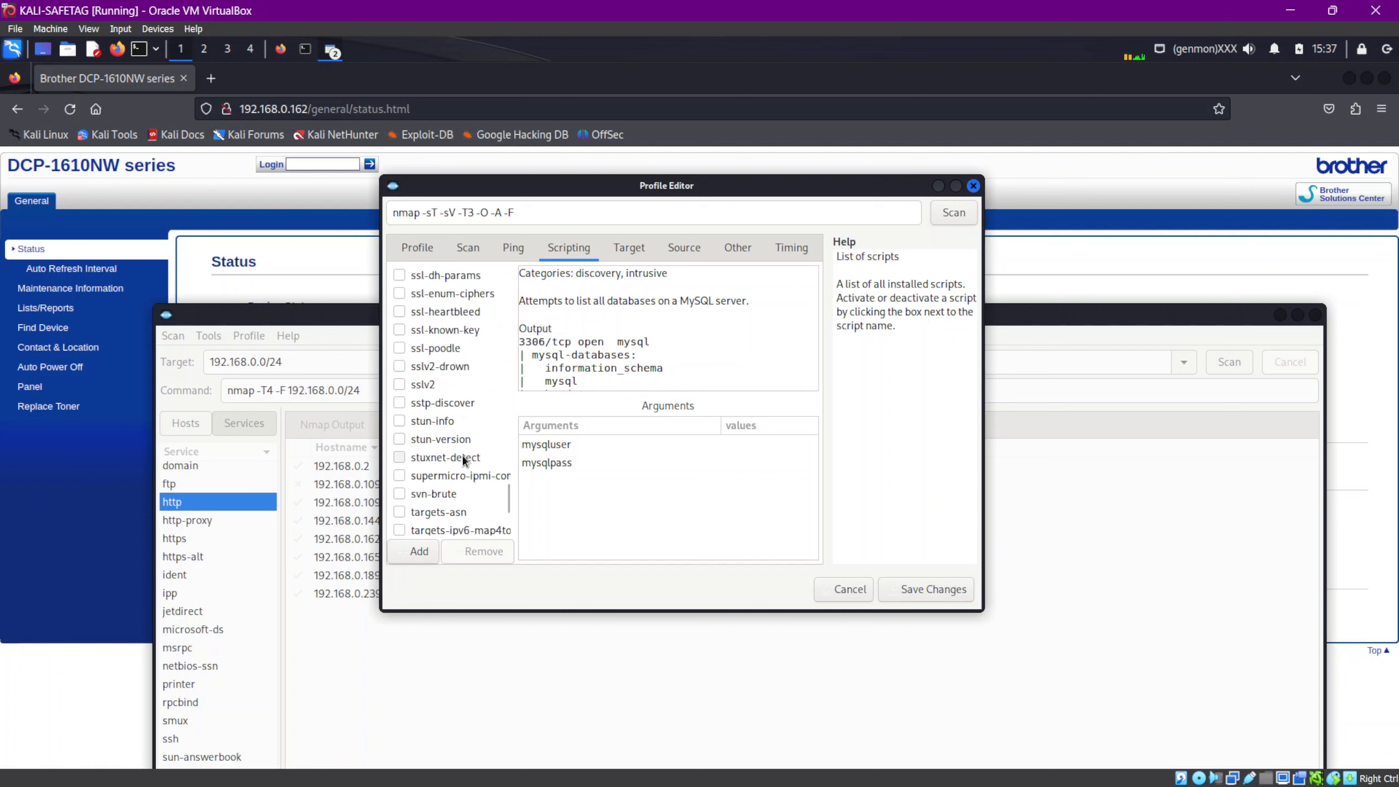
scroll(462, 463, down, 10)
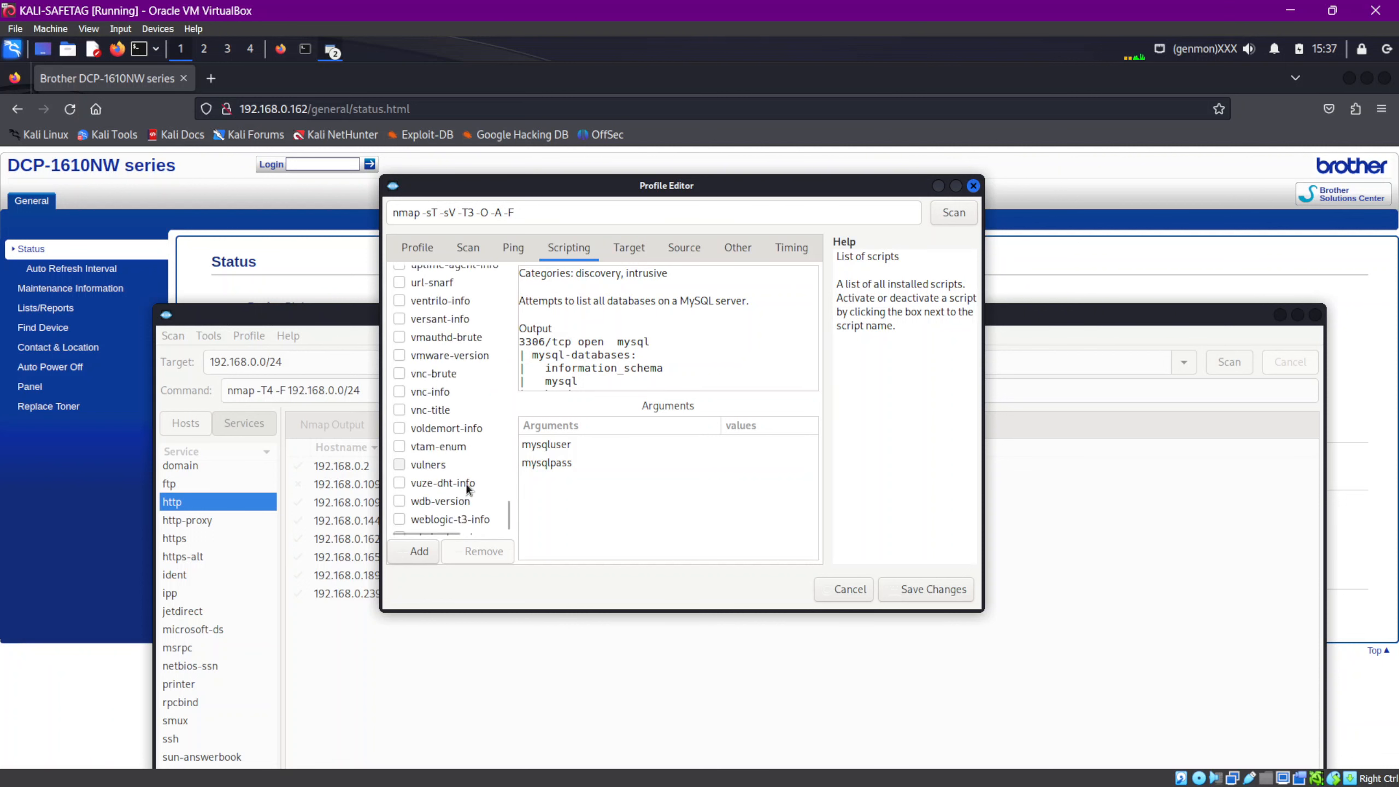
scroll(479, 504, down, 2)
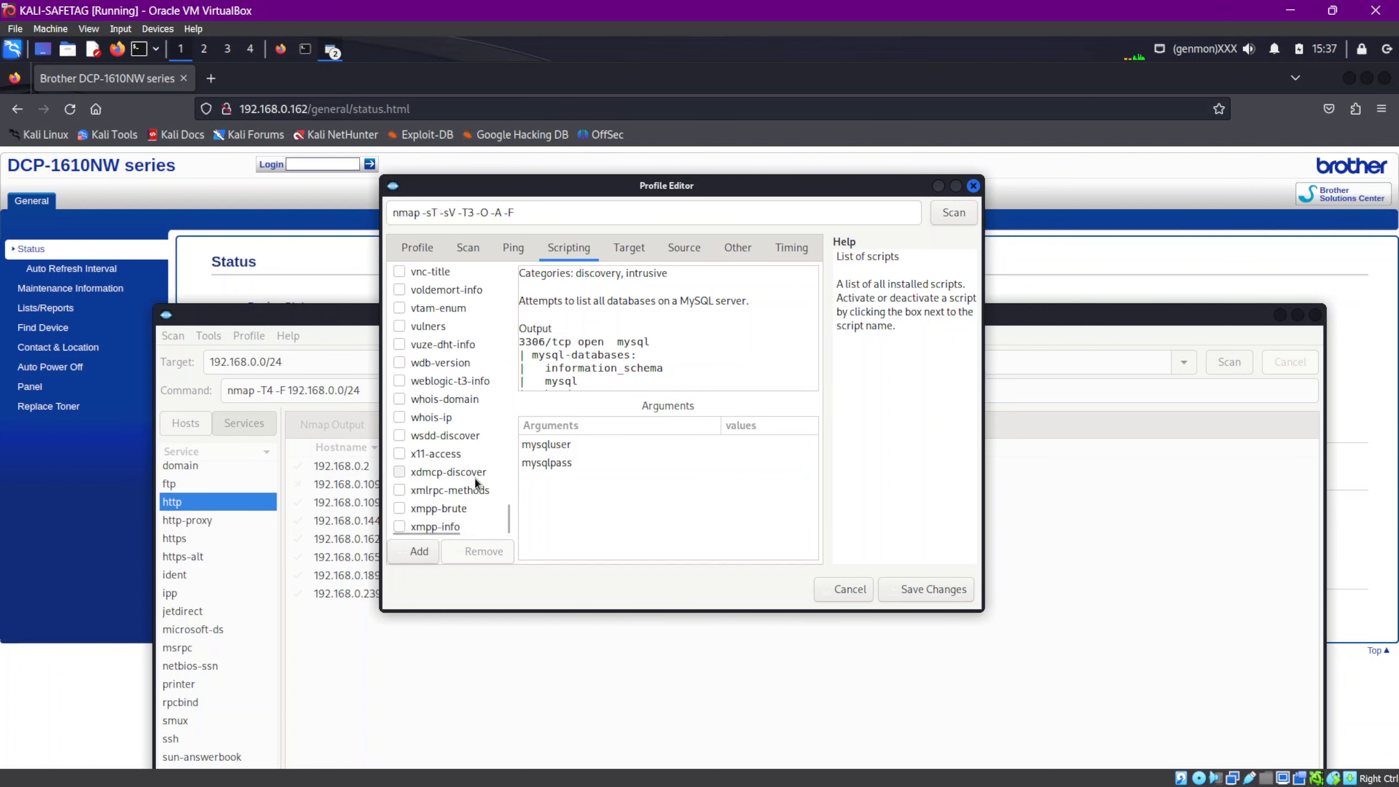
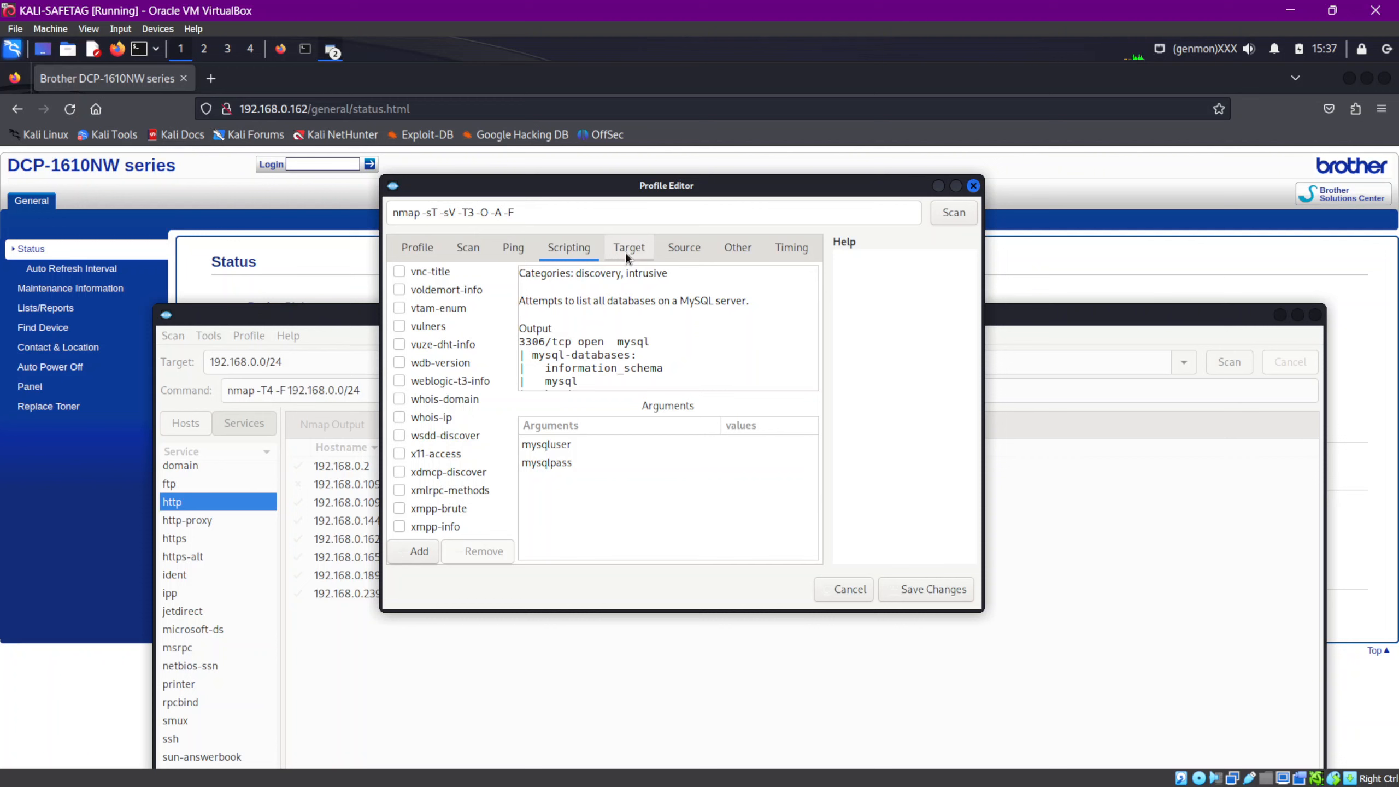
Step: Review the target, source, other and timing options, and revisit the profile, scan, ping and scripting settings
click(627, 250)
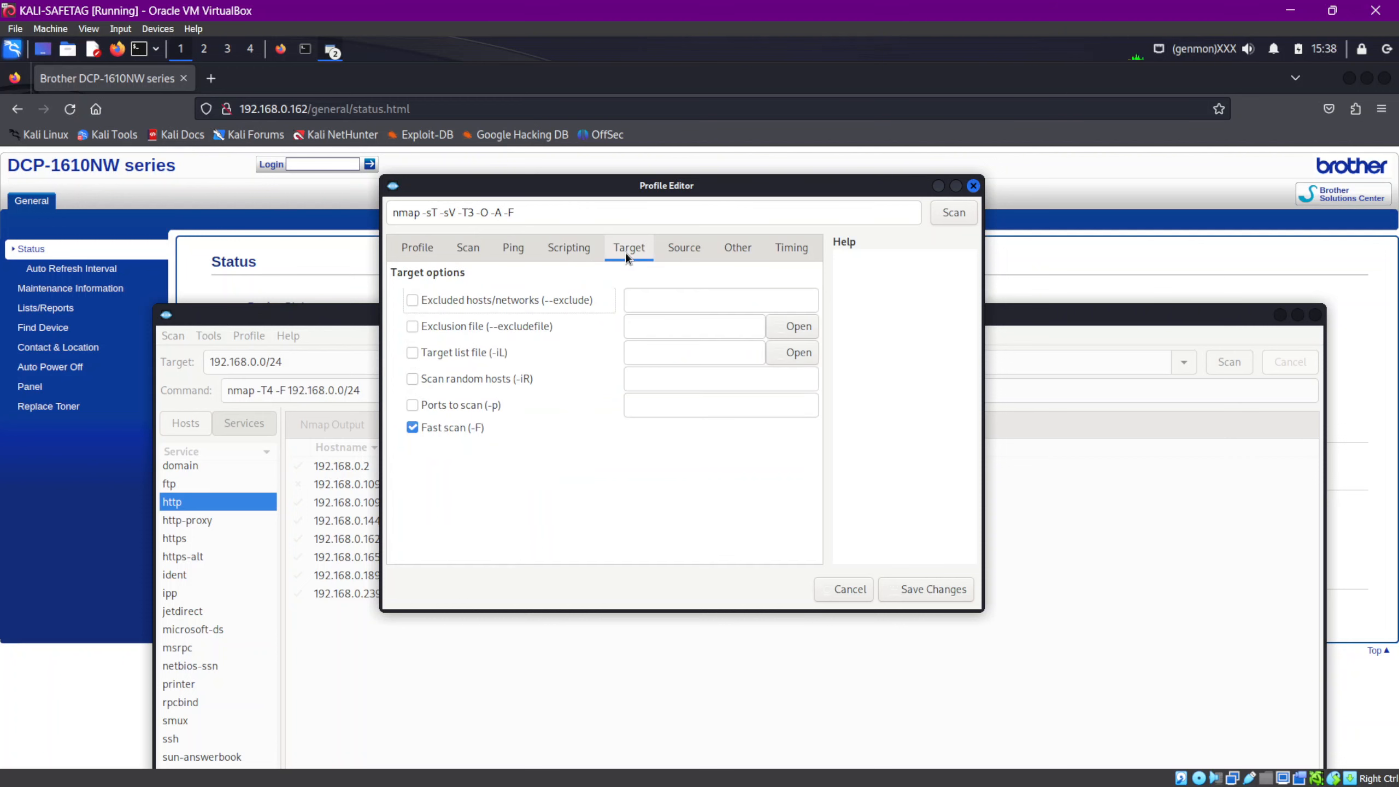
click(682, 247)
click(748, 250)
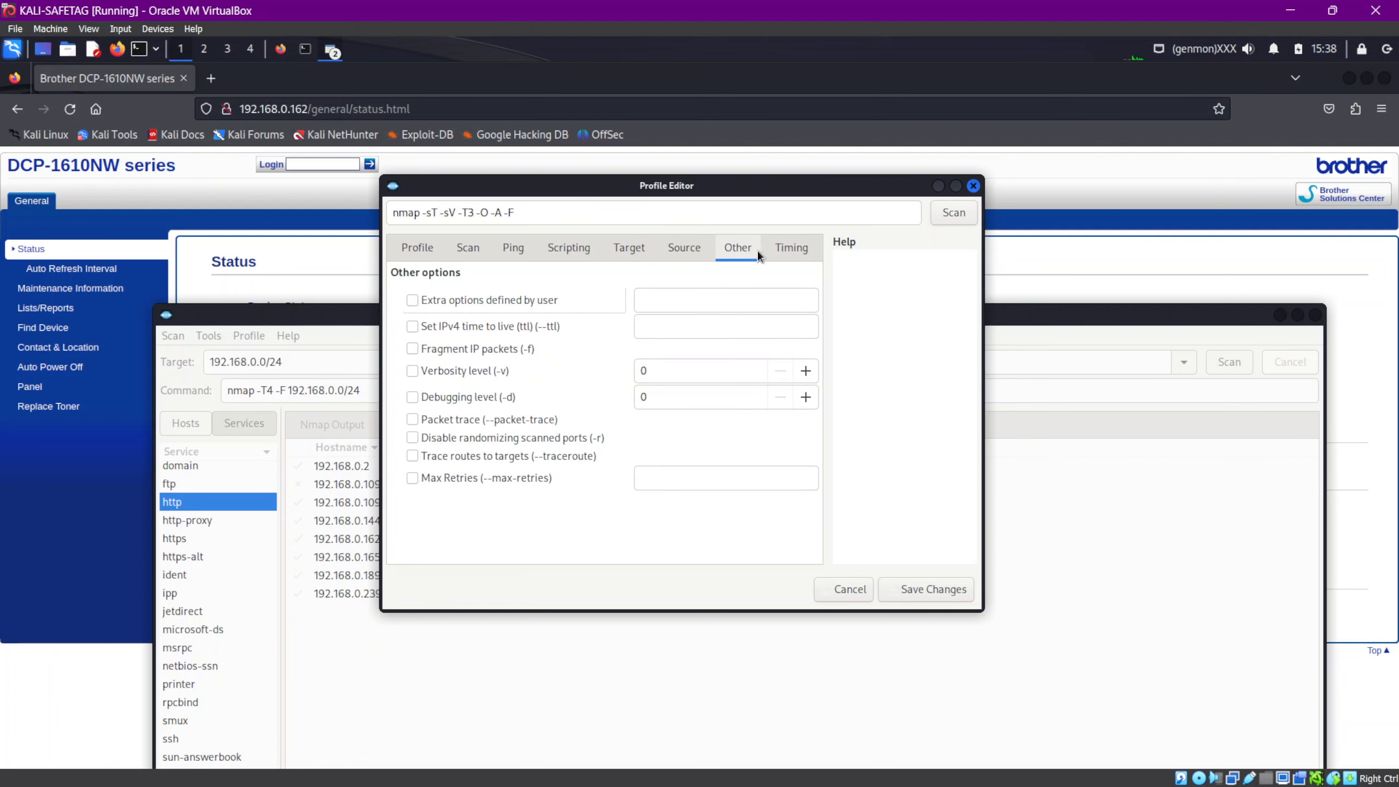
click(782, 249)
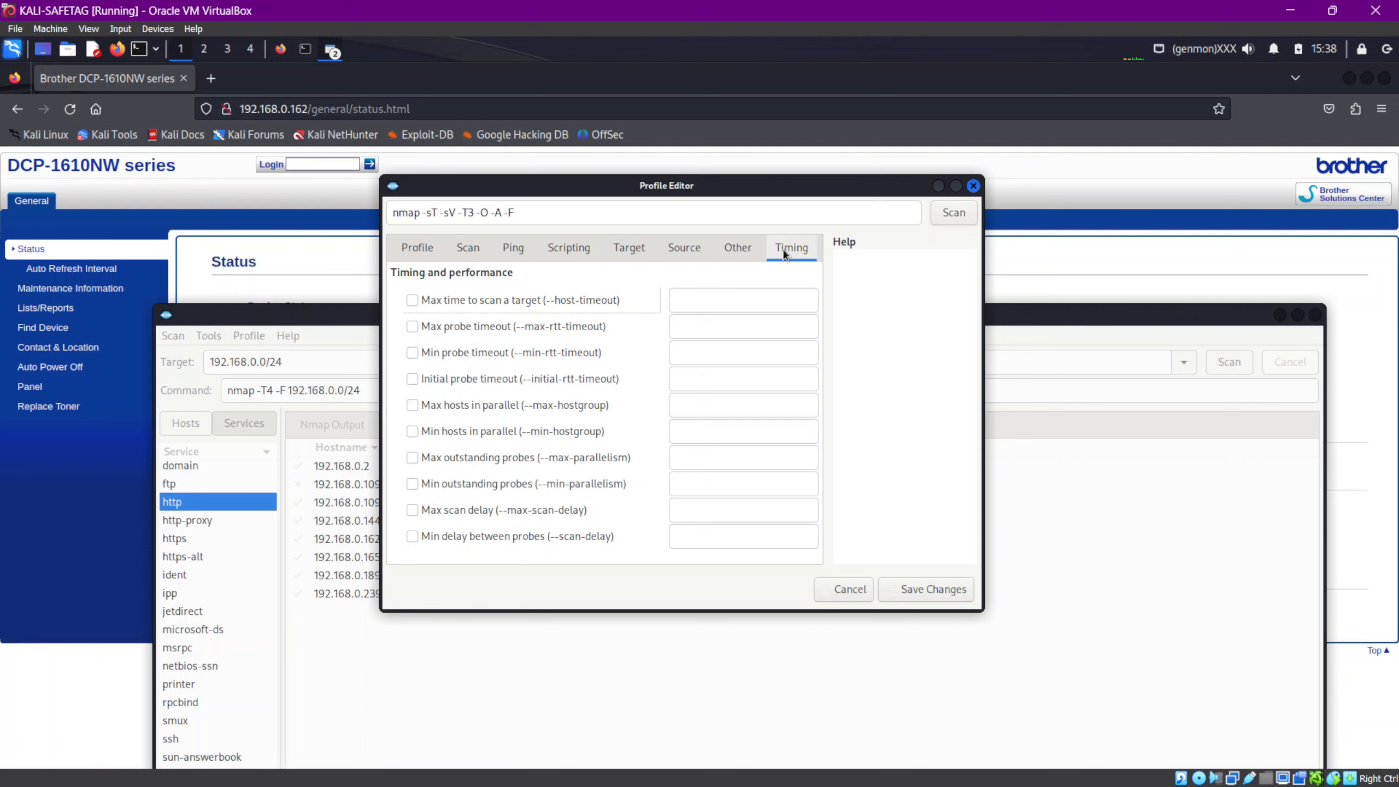
click(427, 247)
click(471, 246)
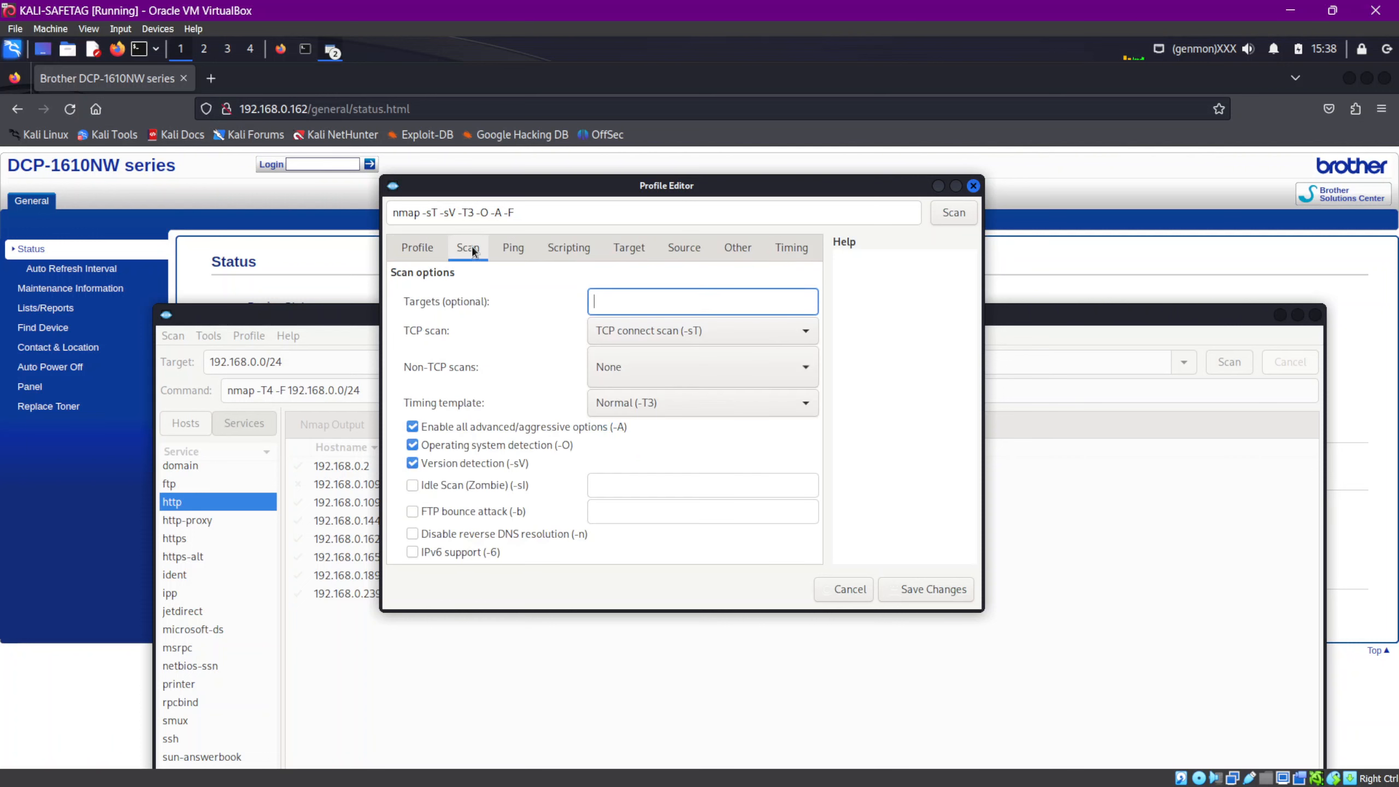
click(518, 253)
click(570, 253)
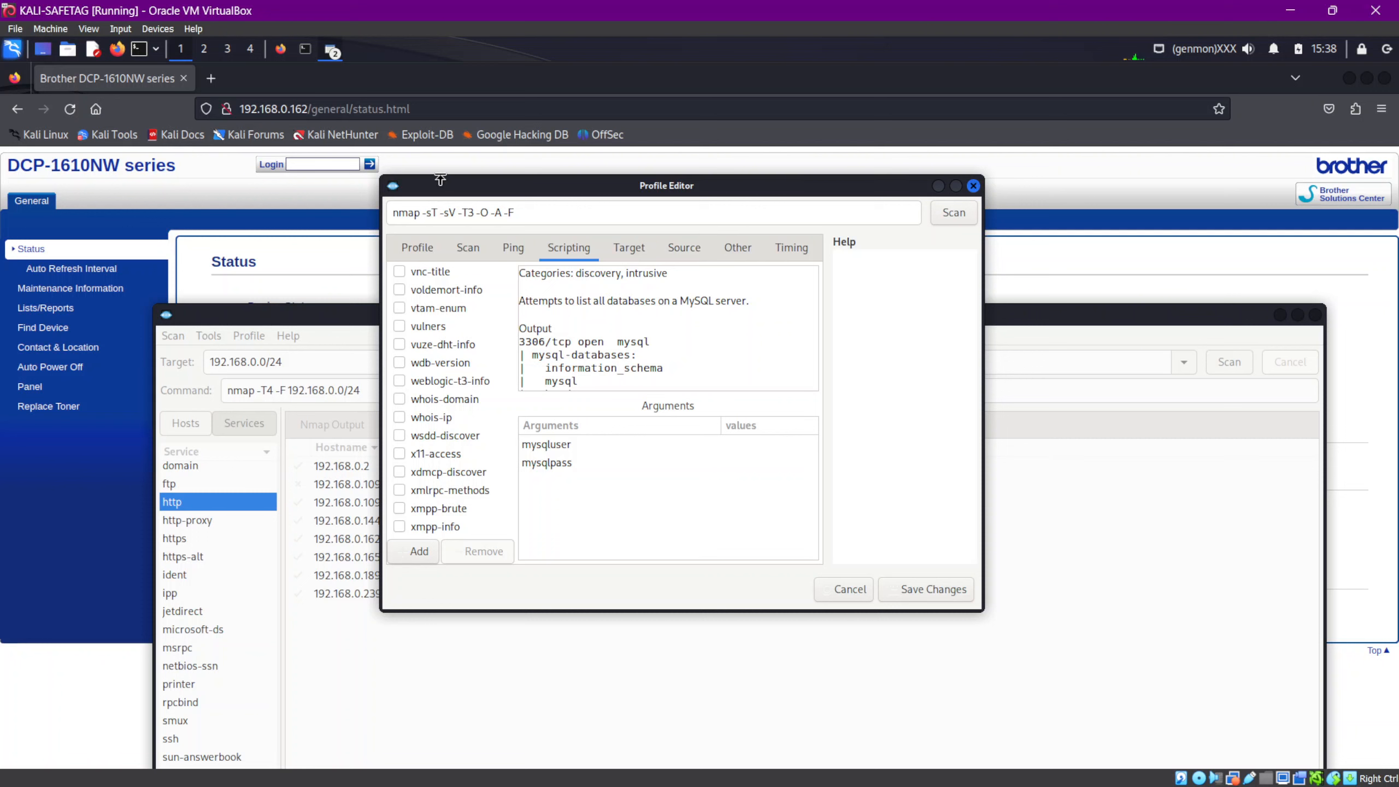
Step: Disable operating system detection (-O) in the profile's scan options to remove it from the nmap command
double_click(484, 213)
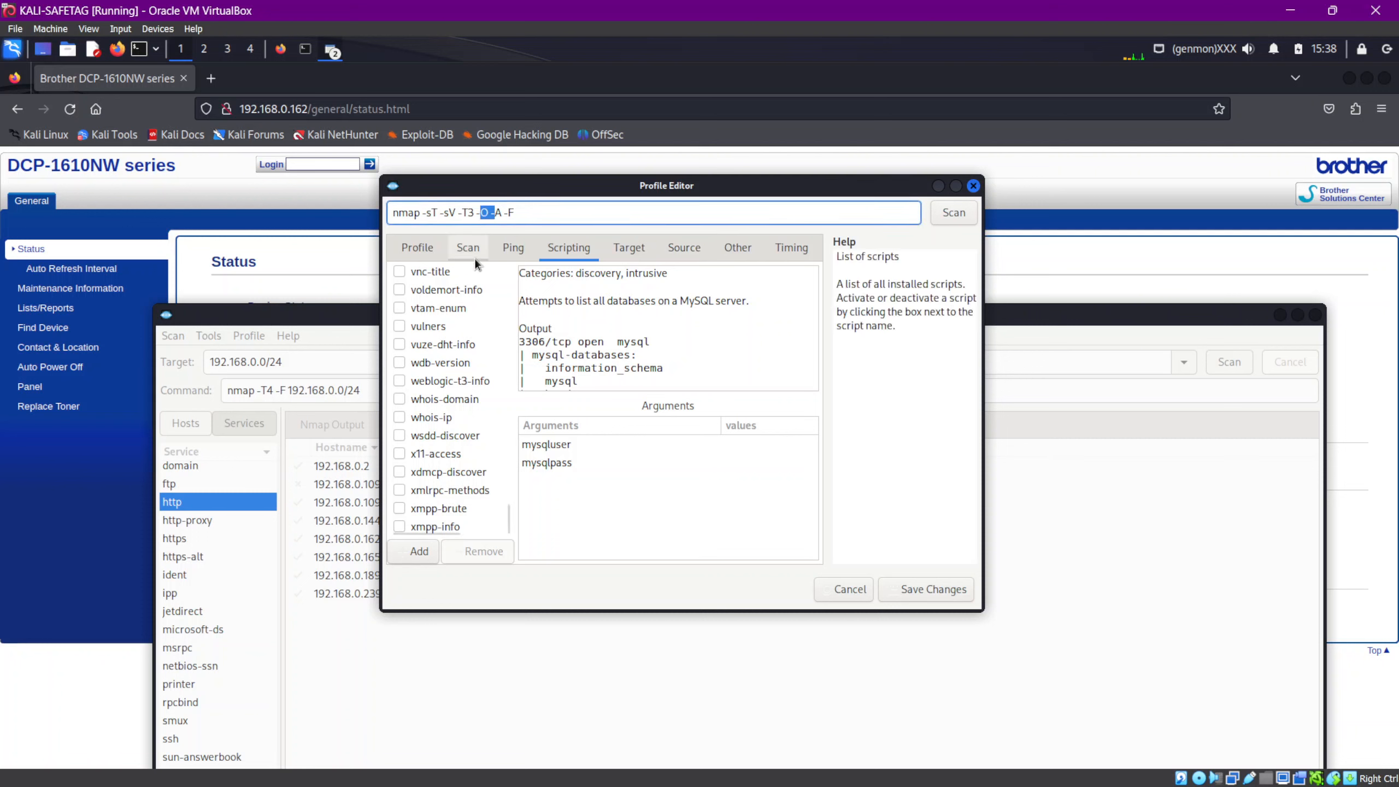
click(458, 253)
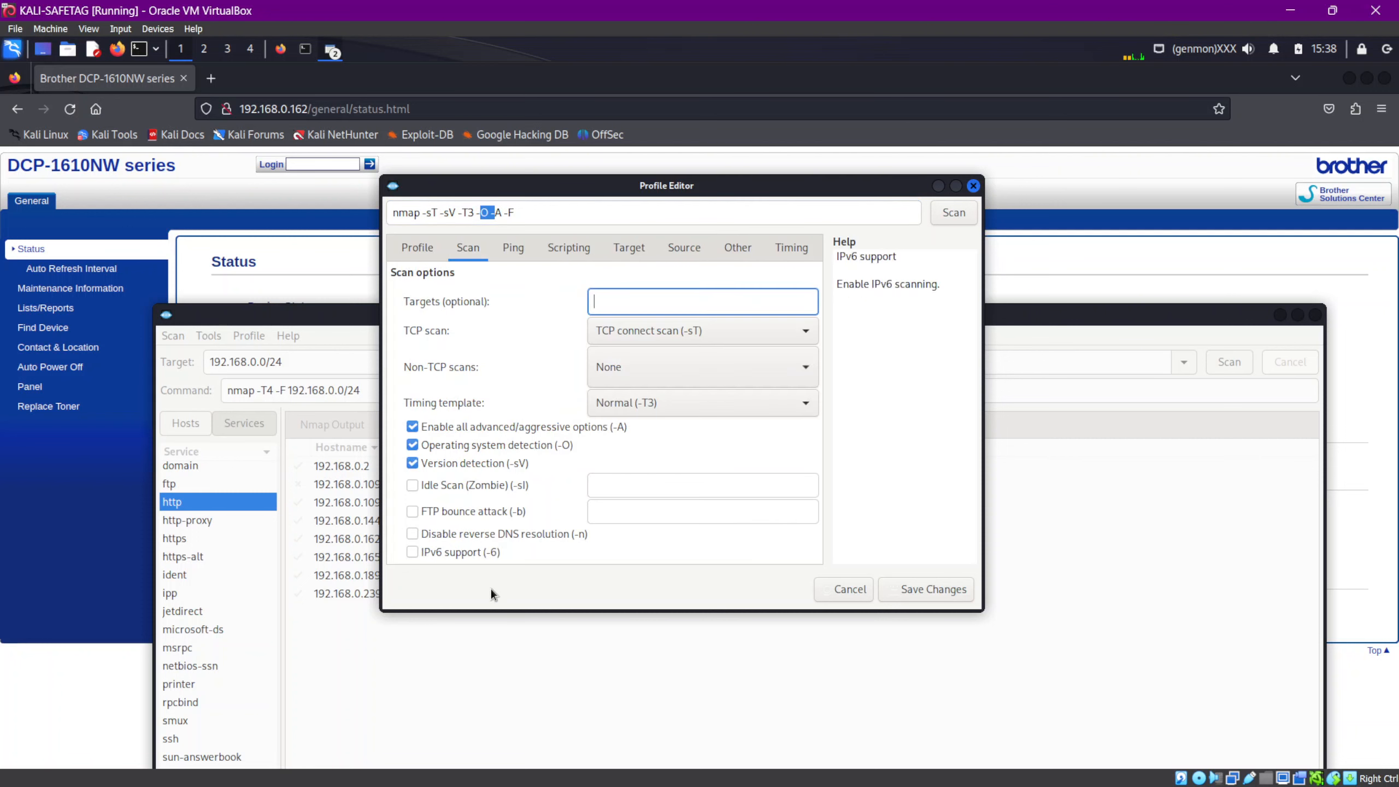
click(412, 445)
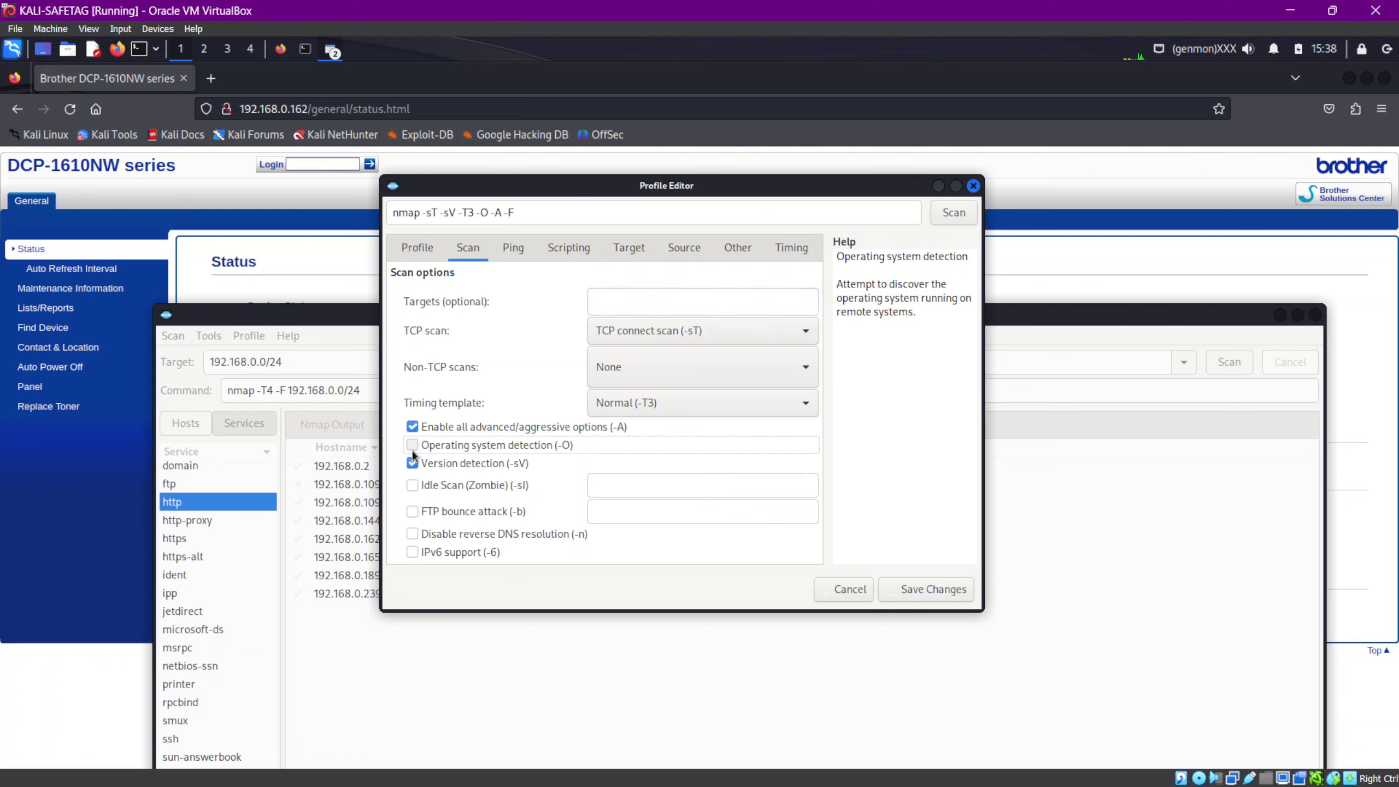
click(413, 450)
click(411, 448)
Step: Move the Profile Editor window aside and examine the full nmap command generated from the selected options
drag(762, 190, 800, 194)
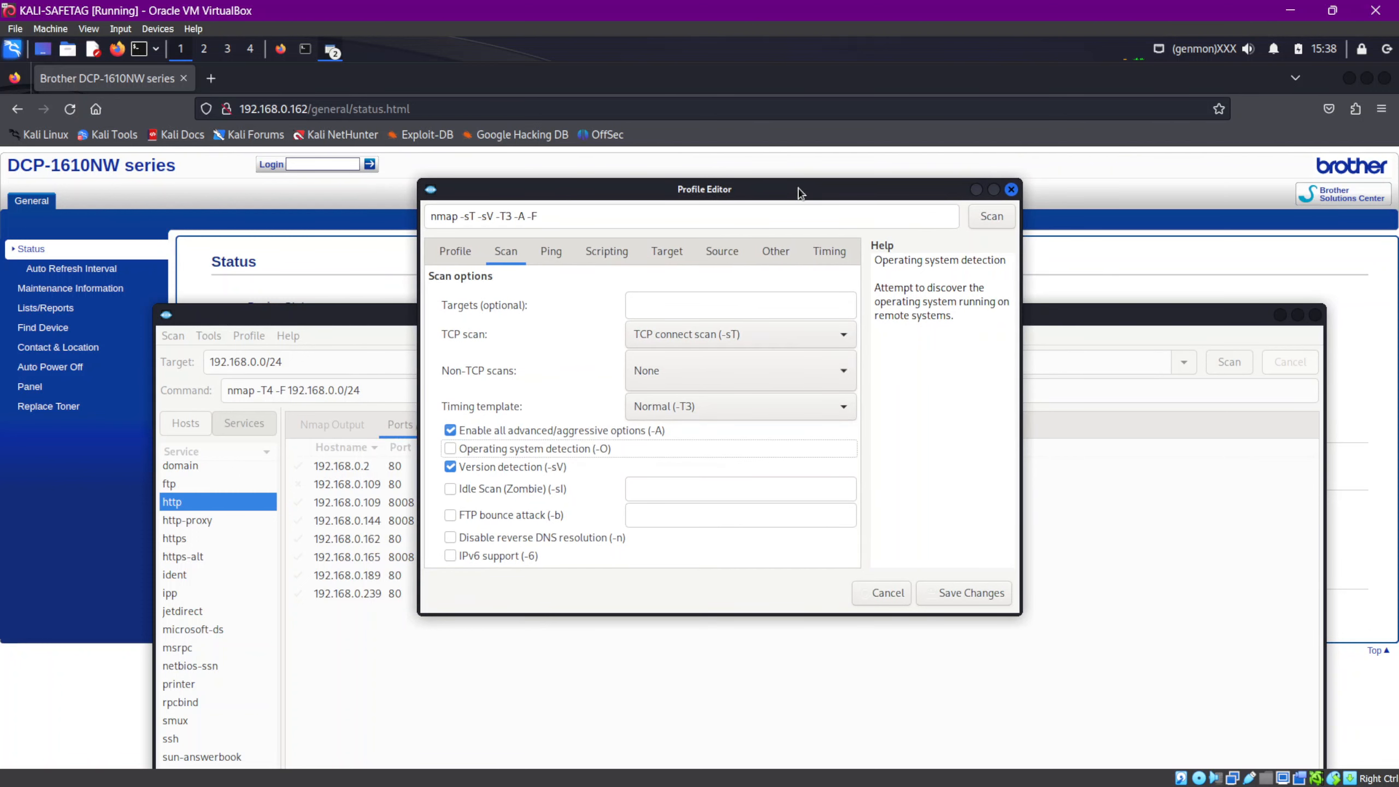
drag(800, 193, 857, 194)
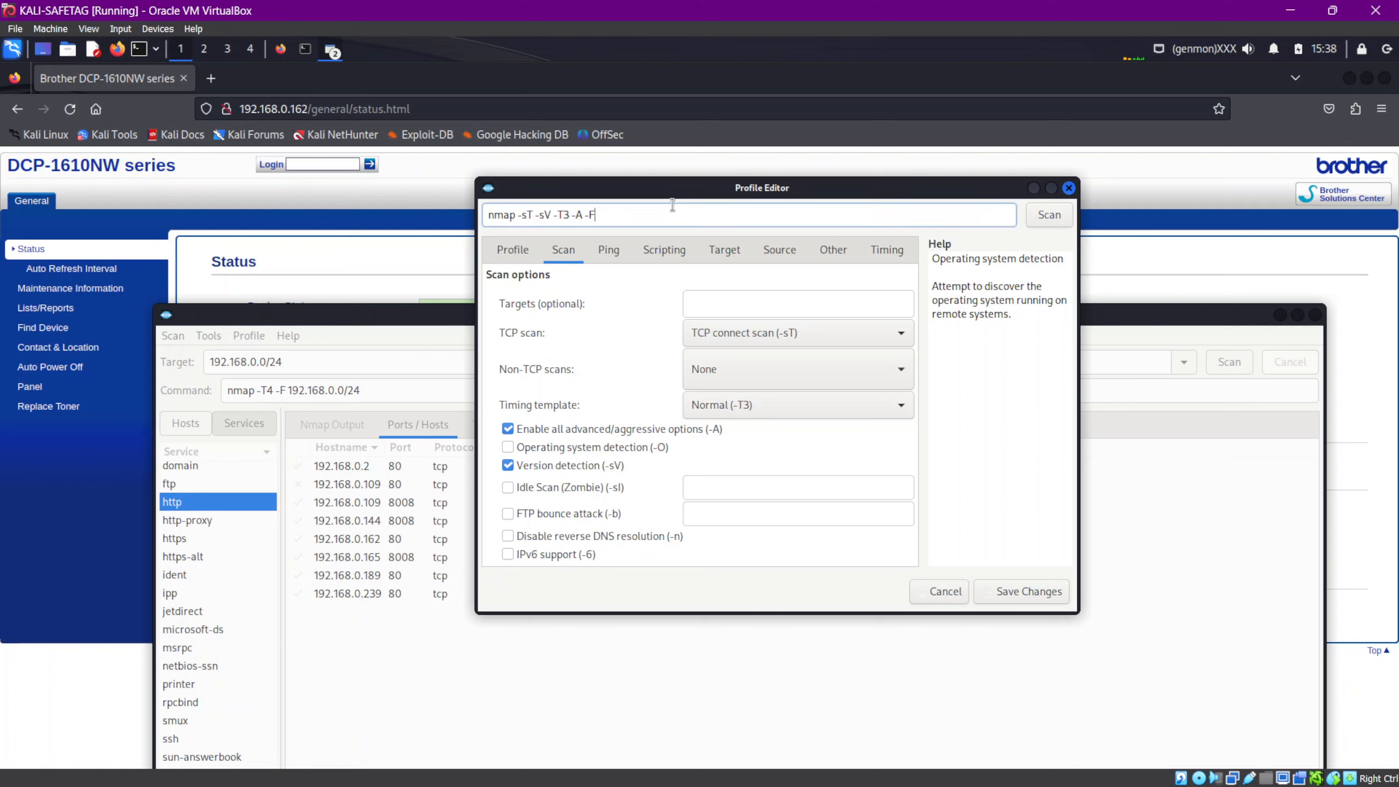
triple_click(607, 206)
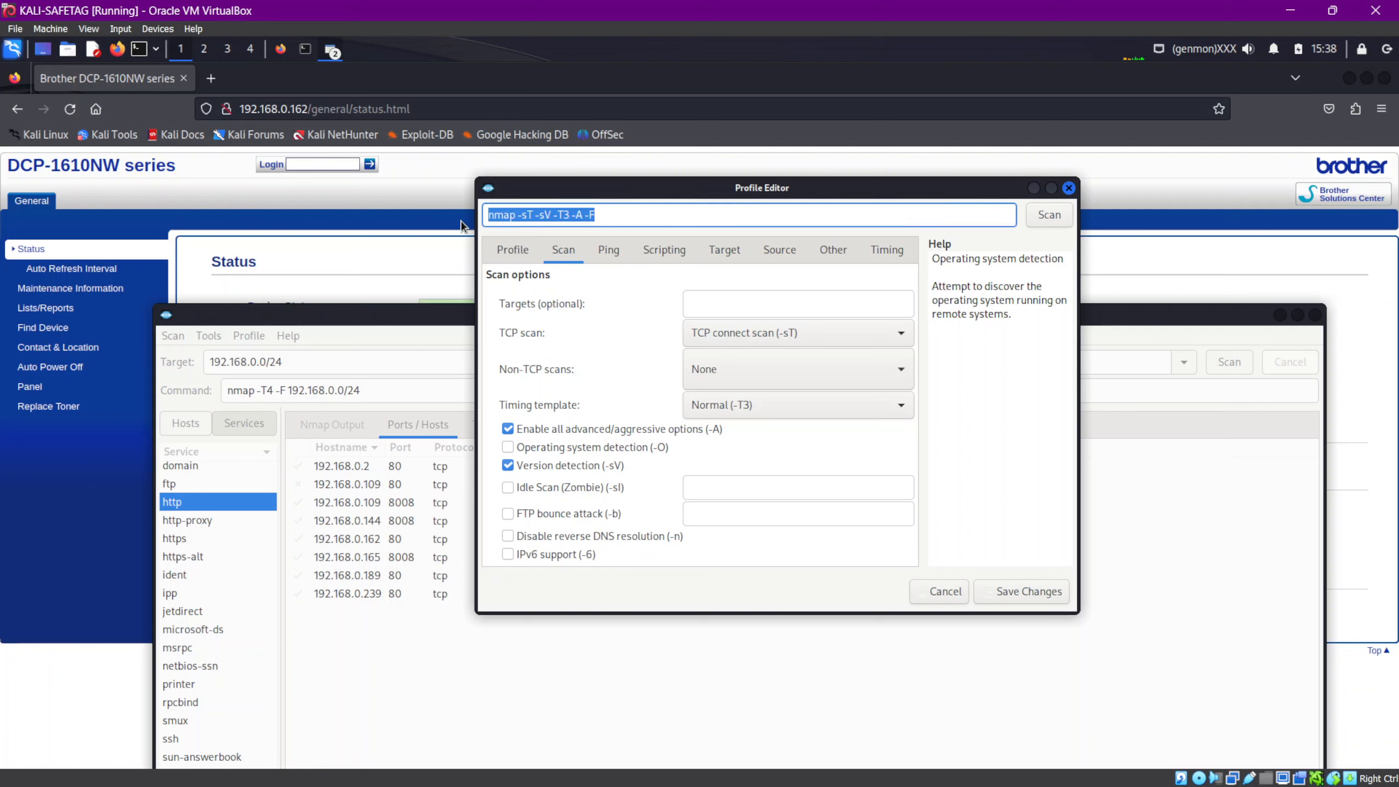
click(651, 210)
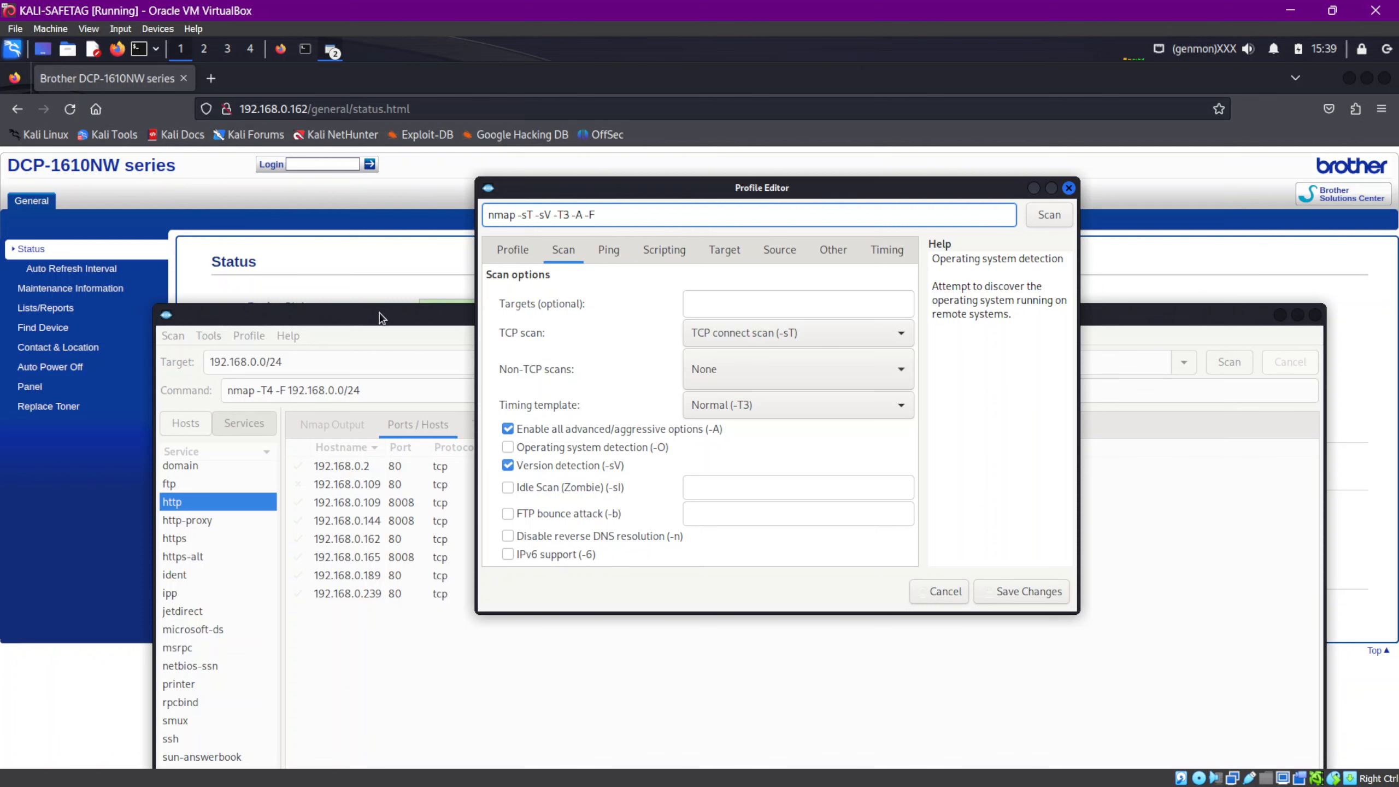
Step: Bring the main Zenmap window forward, reposition it and highlight the scan target 192.168.0.0/24
drag(383, 318, 385, 143)
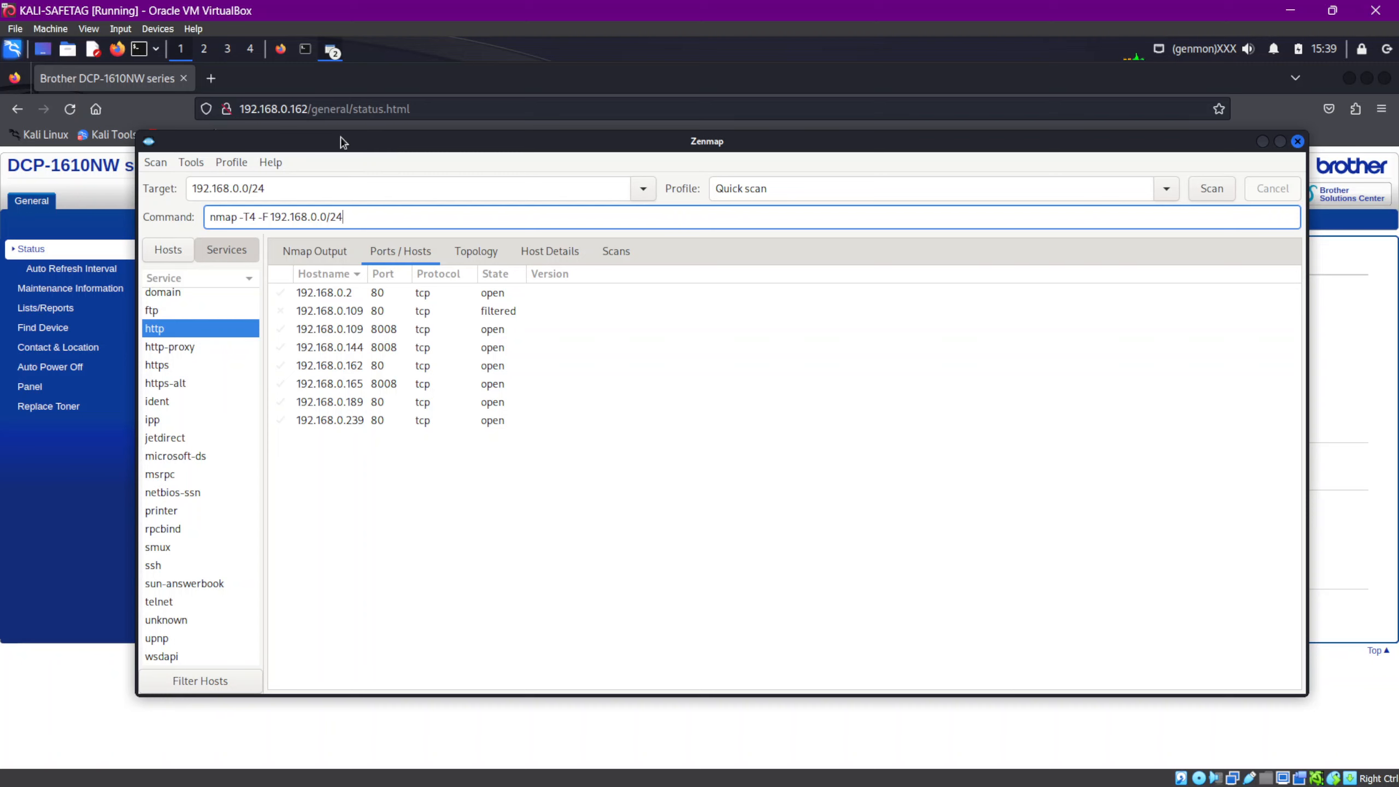
drag(311, 194, 176, 189)
click(317, 186)
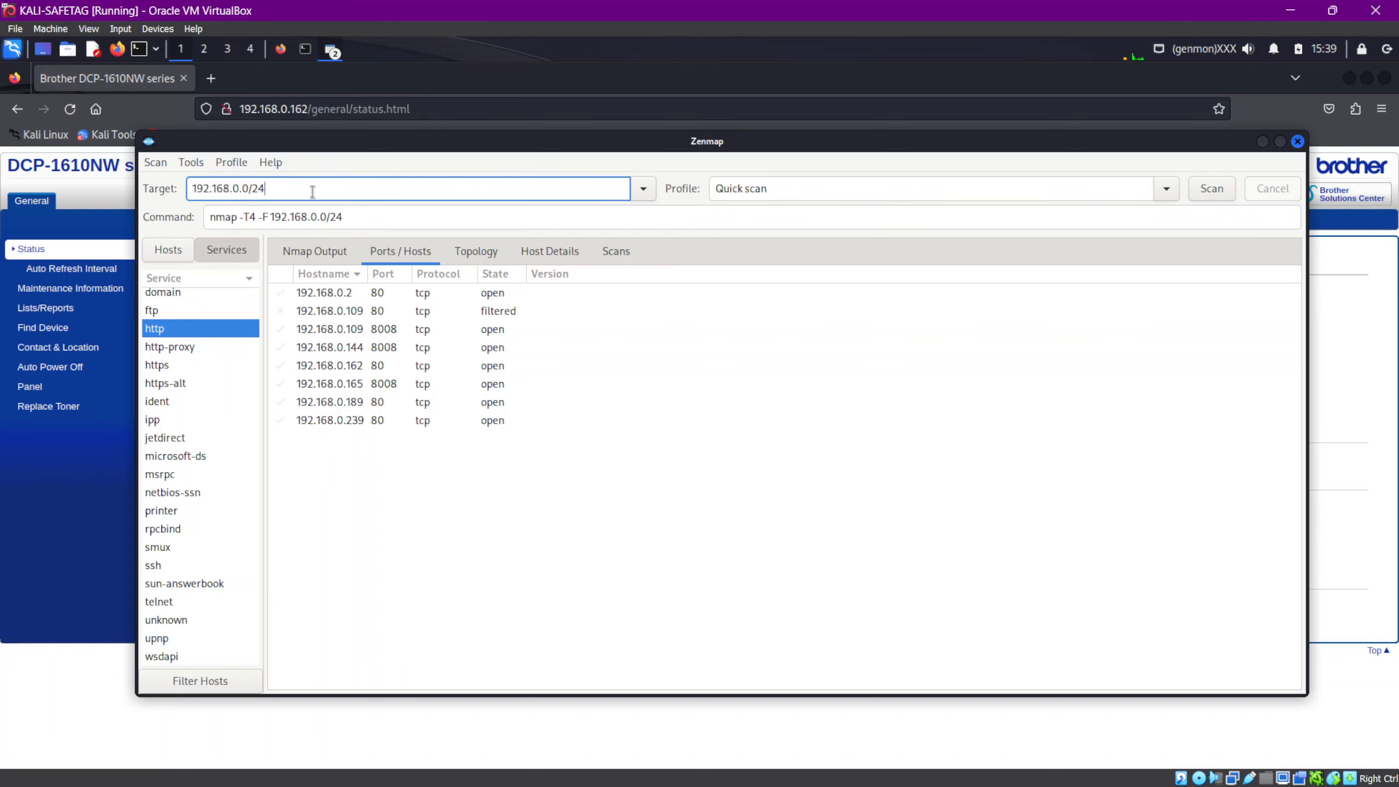
drag(312, 188, 181, 186)
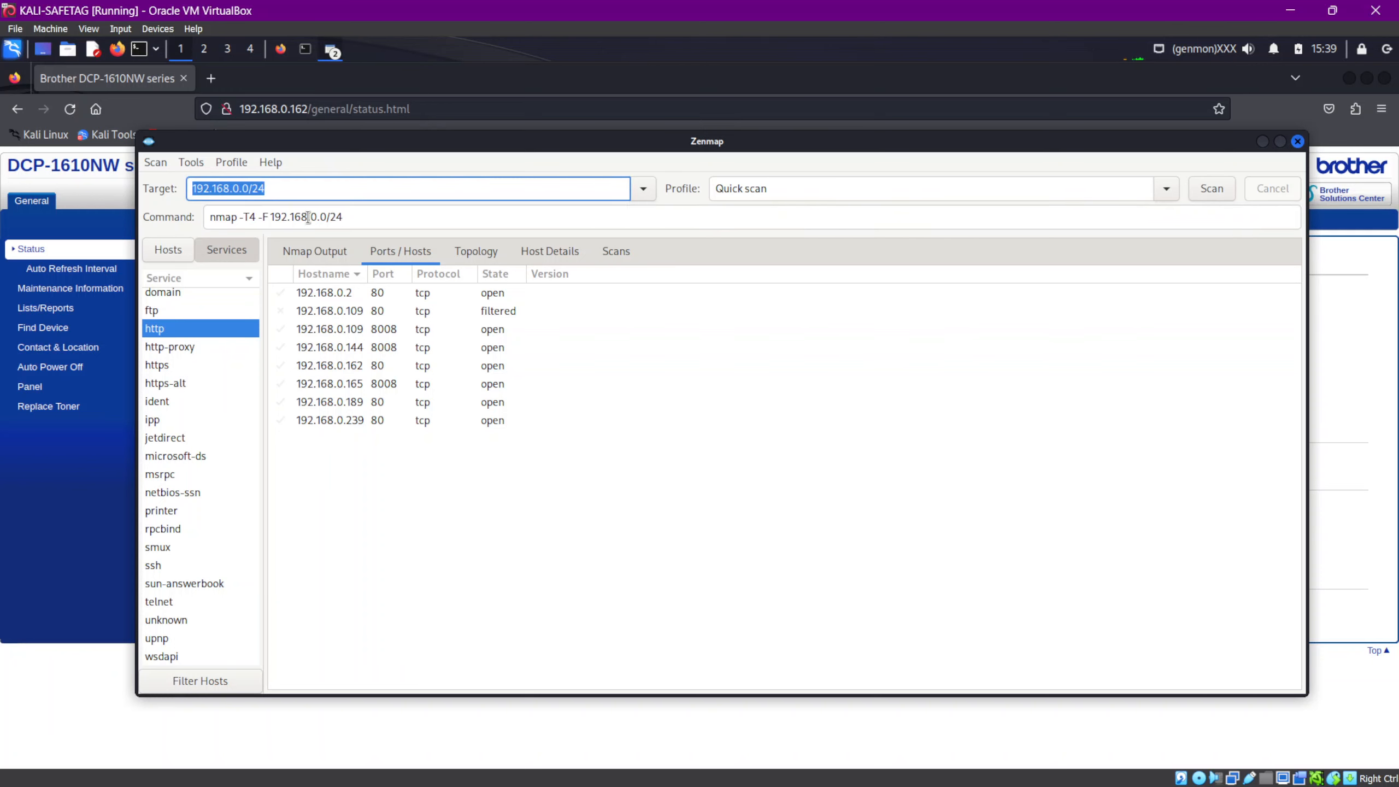